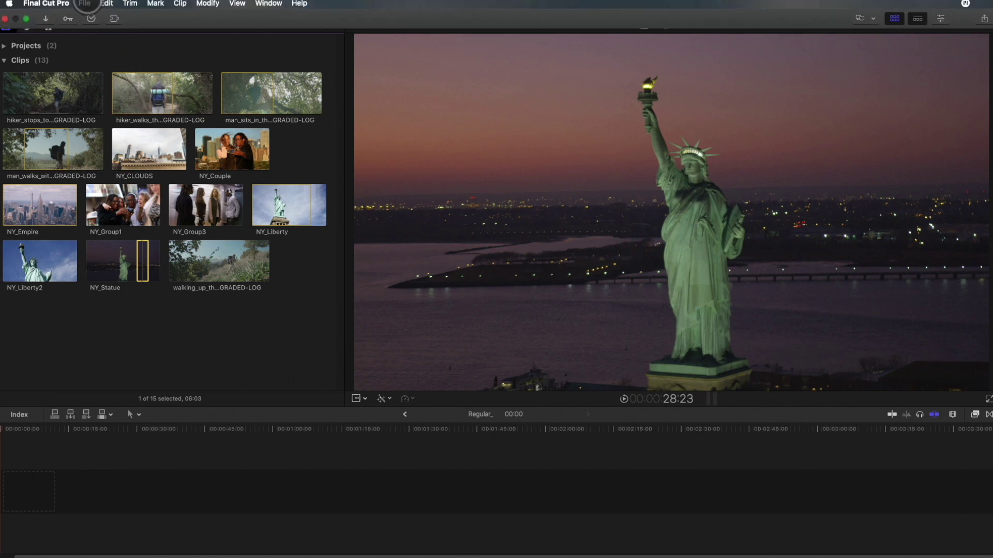
- Create the project Vertical_Stories_ with a custom 1080×1920 format at 25p
{"action": "left_click", "coordinate": [86, 3]}
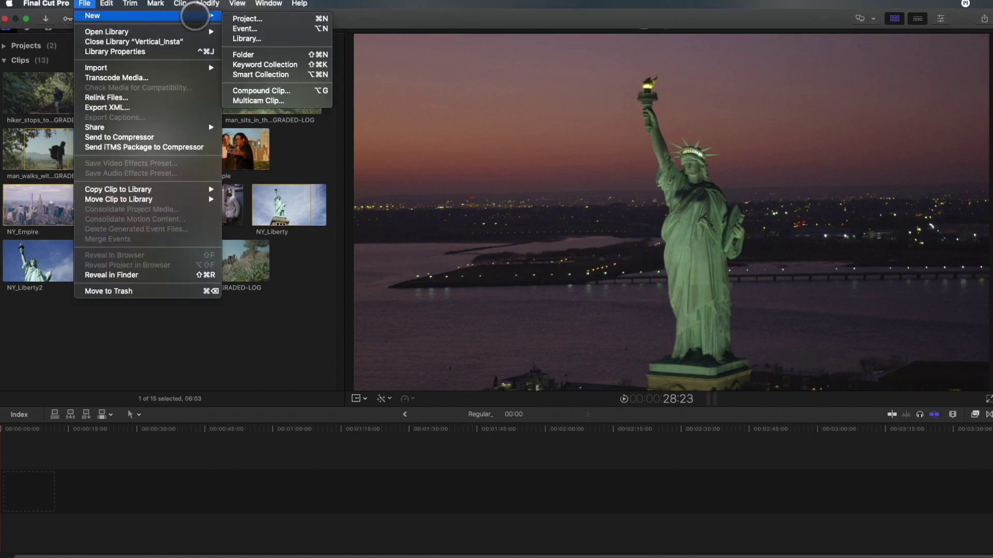
{"action": "left_click", "coordinate": [241, 18]}
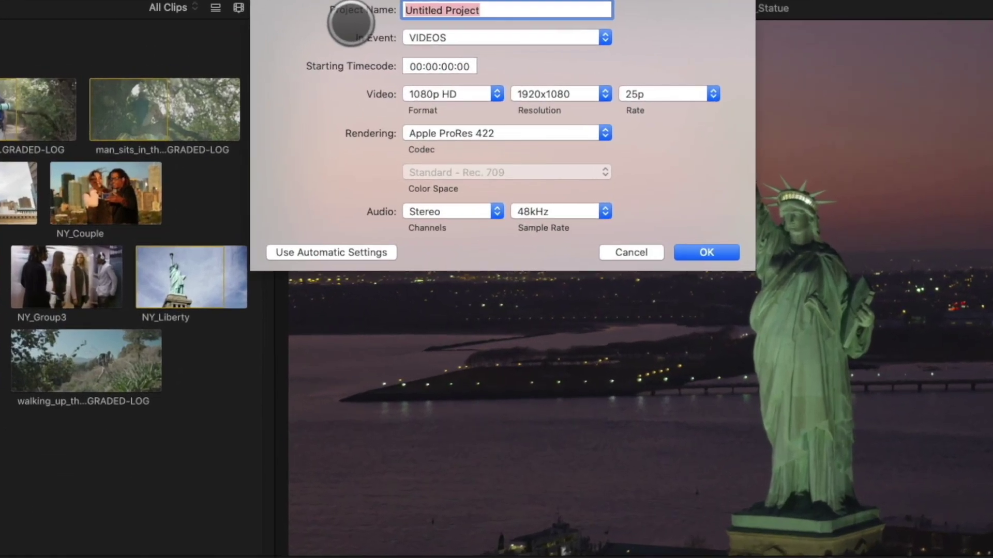
{"action": "type", "text": "Vertical_Stories_"}
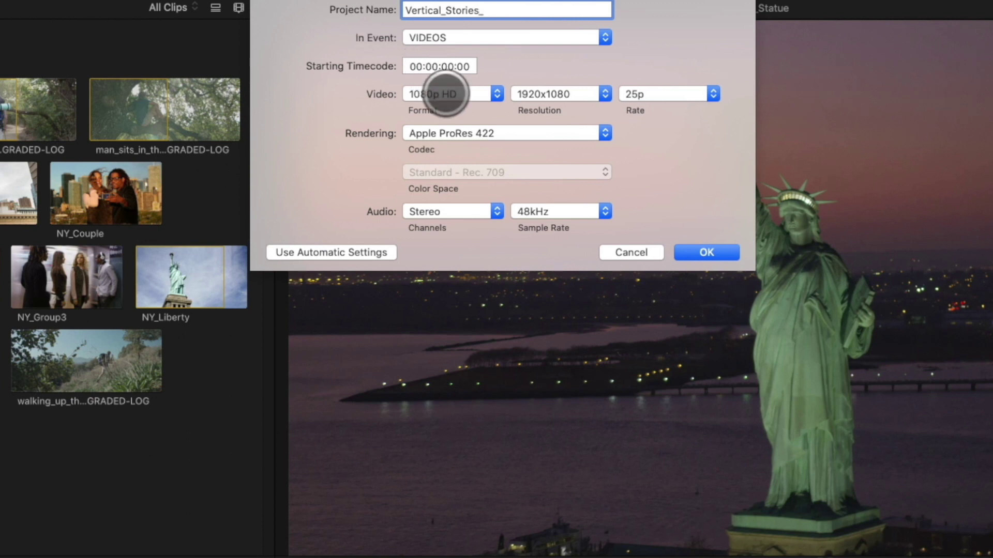
{"action": "left_click", "coordinate": [446, 93]}
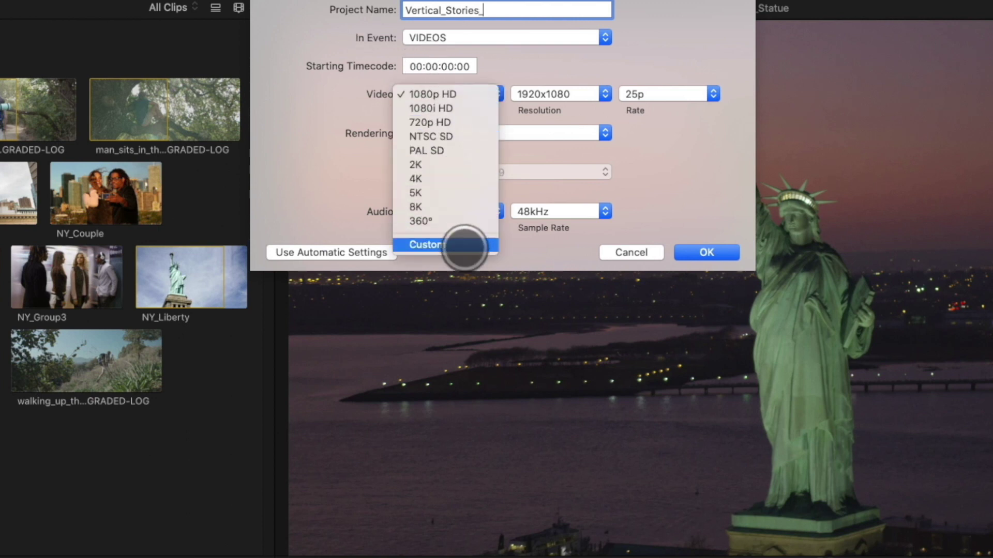
{"action": "left_click", "coordinate": [485, 246]}
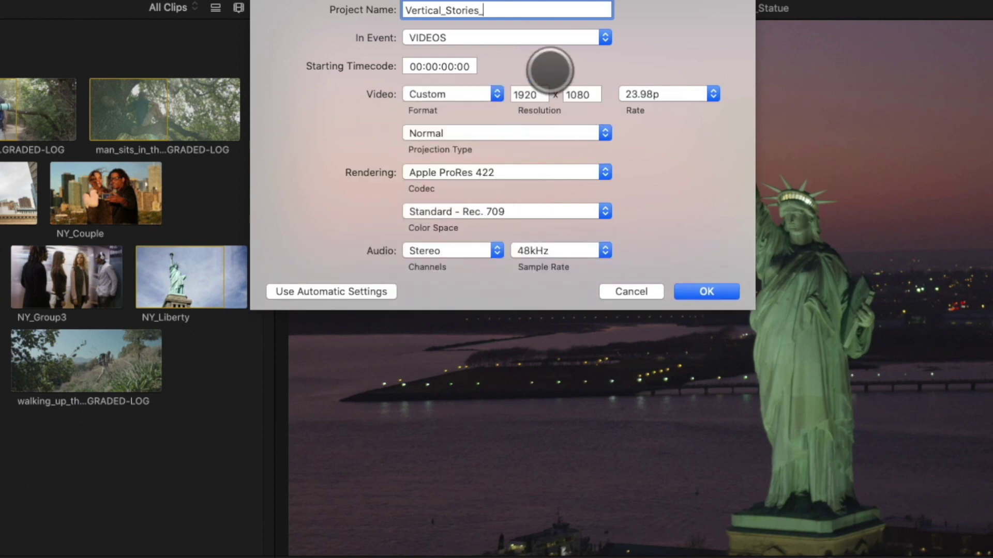
{"action": "double_click", "coordinate": [539, 93]}
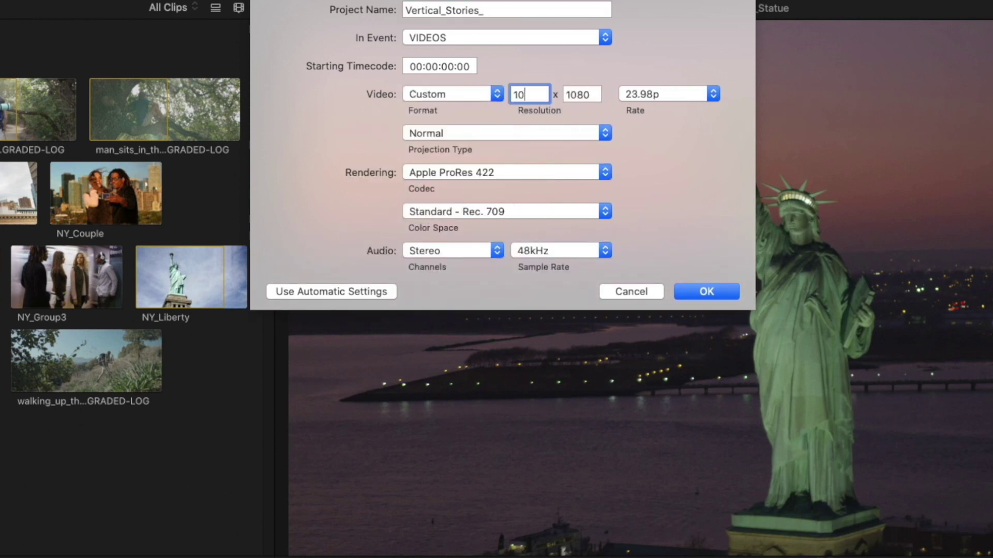
{"action": "left_click", "coordinate": [587, 94]}
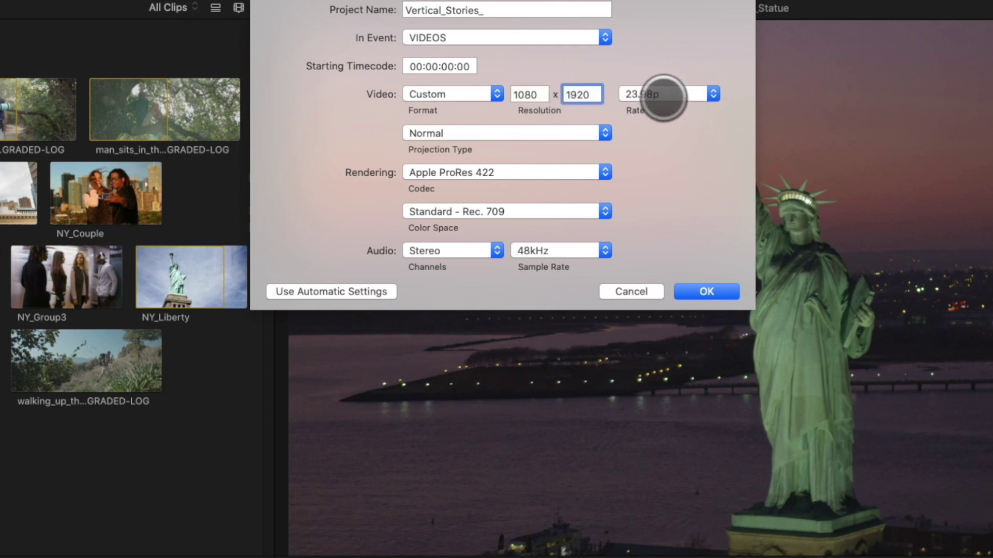
{"action": "left_click", "coordinate": [663, 97]}
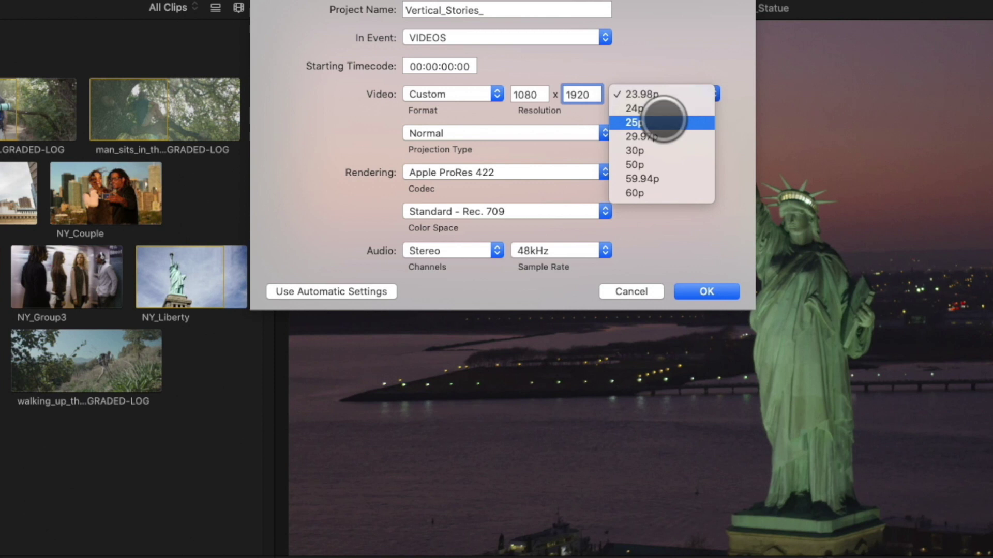
{"action": "left_click", "coordinate": [663, 122]}
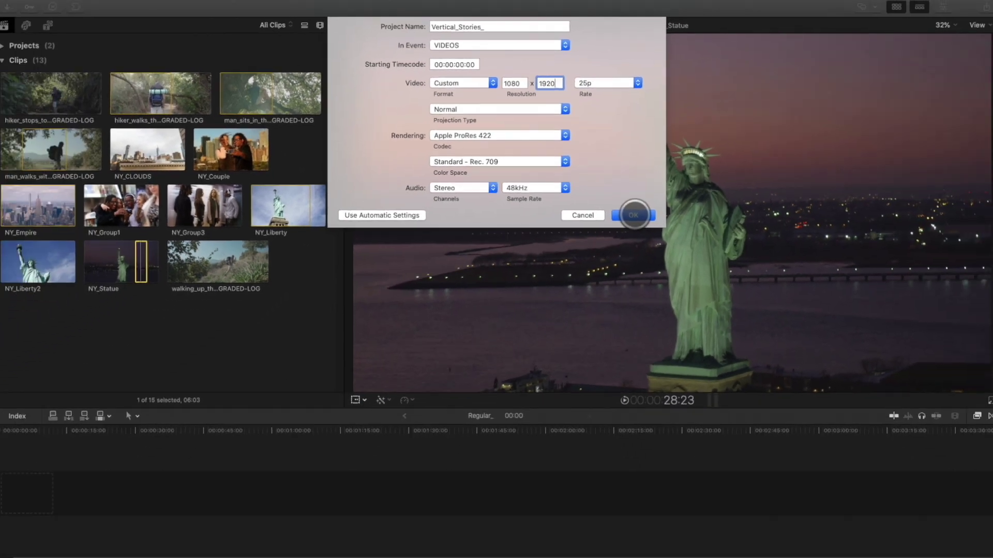
{"action": "left_click", "coordinate": [706, 291]}
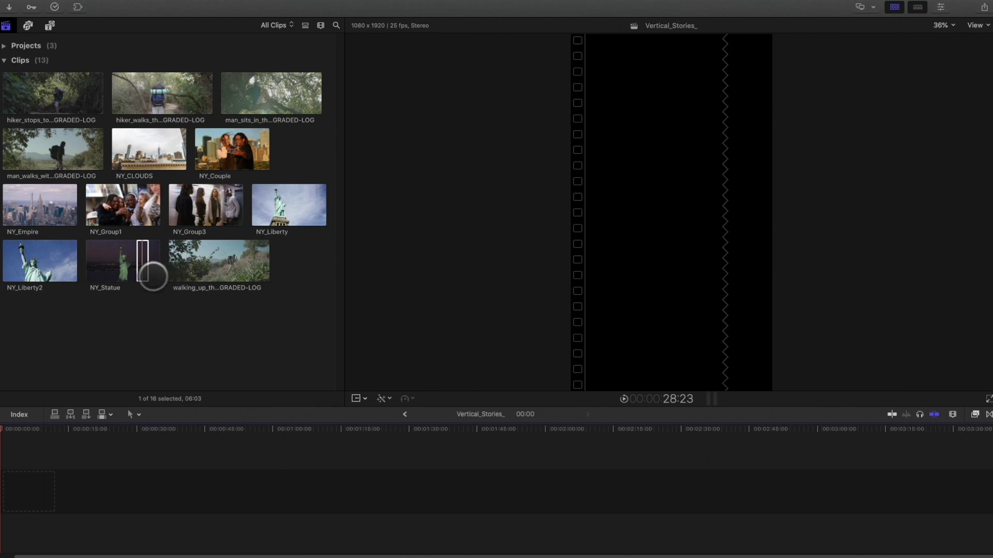
- Drag NY_Statue to the start of the timeline and fit the timeline to it
{"action": "left_click", "coordinate": [142, 267]}
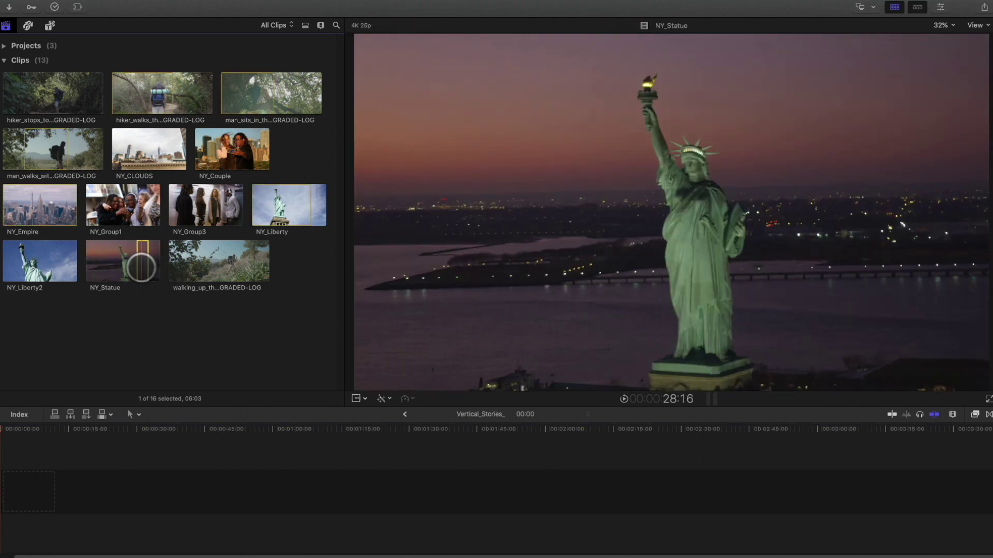
{"action": "left_click_drag", "start_coordinate": [136, 407], "coordinate": [73, 481]}
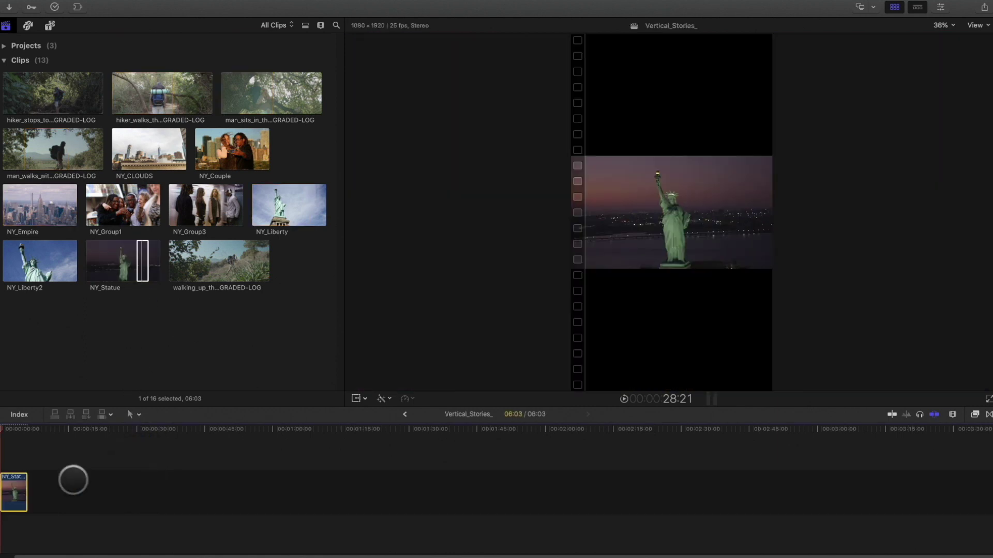
{"action": "key", "text": "shift+z"}
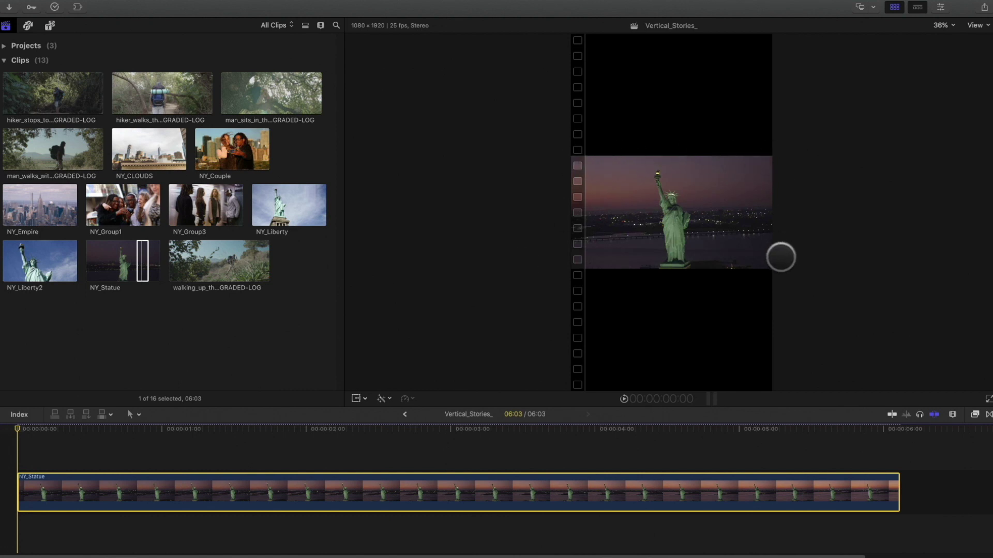
- Scale NY_Statue to 319% at 25% viewer zoom and shift it slightly left
{"action": "left_click", "coordinate": [942, 9]}
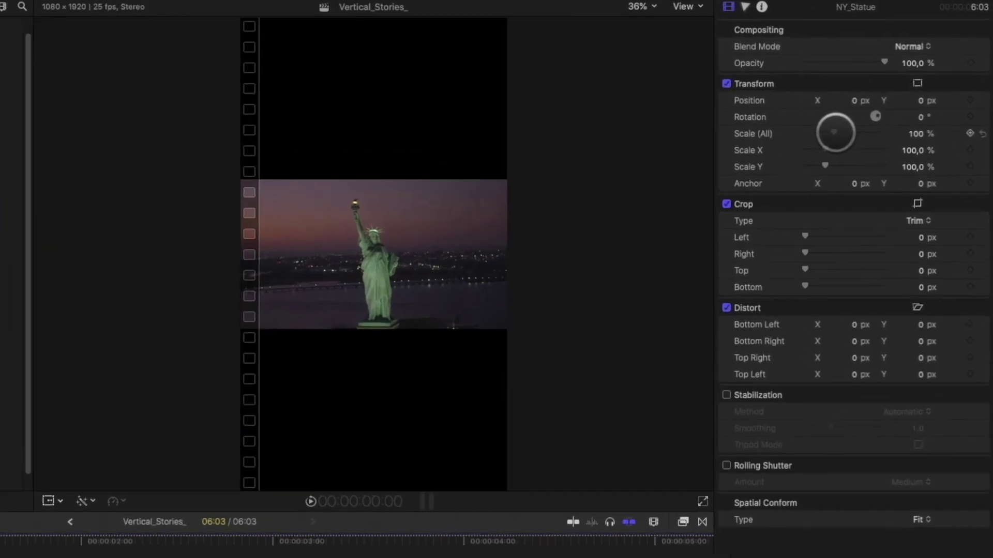
{"action": "mouse_move", "coordinate": [874, 120]}
{"action": "left_mouse_down"}
{"action": "mouse_move", "coordinate": [899, 121]}
{"action": "mouse_move", "coordinate": [861, 128]}
{"action": "left_mouse_up"}
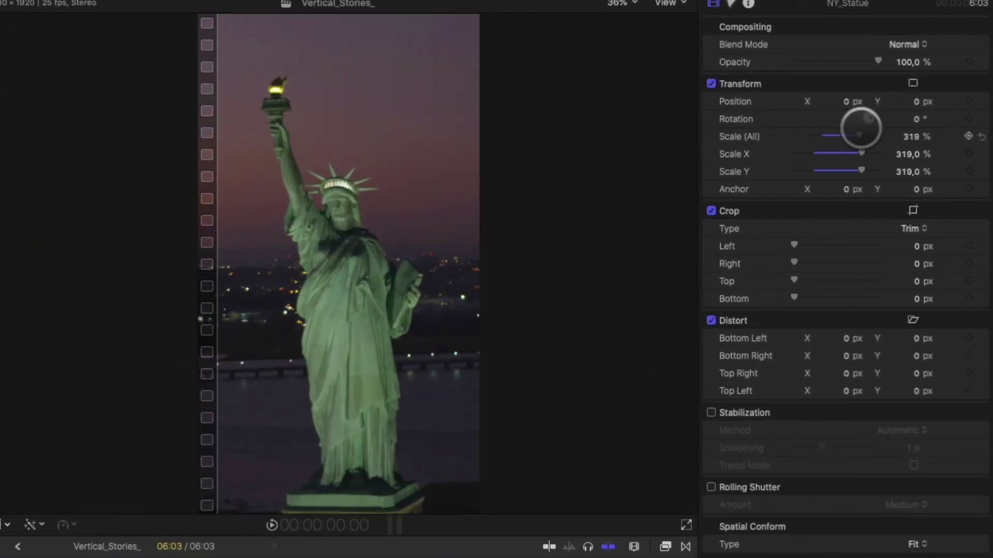
{"action": "left_click", "coordinate": [634, 6]}
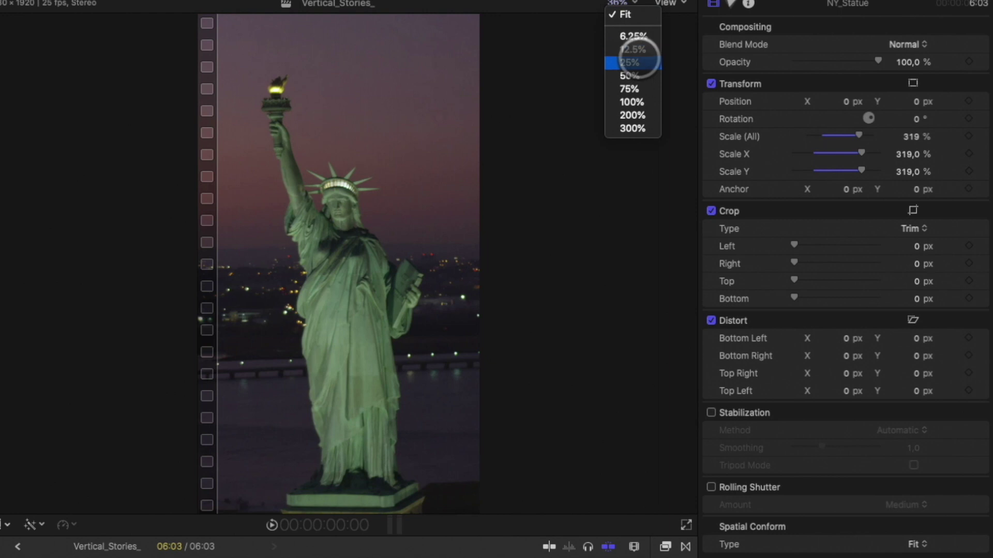
{"action": "left_click", "coordinate": [631, 62]}
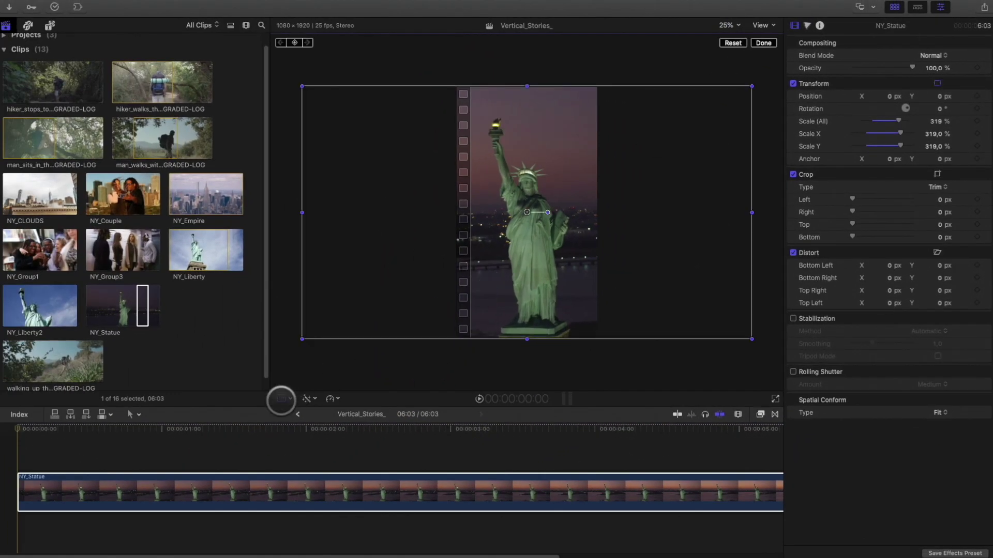
{"action": "left_click_drag", "start_coordinate": [68, 431], "coordinate": [82, 428]}
{"action": "mouse_move", "coordinate": [527, 212]}
{"action": "left_mouse_down"}
{"action": "mouse_move", "coordinate": [505, 211]}
{"action": "mouse_move", "coordinate": [518, 212]}
{"action": "left_mouse_up"}
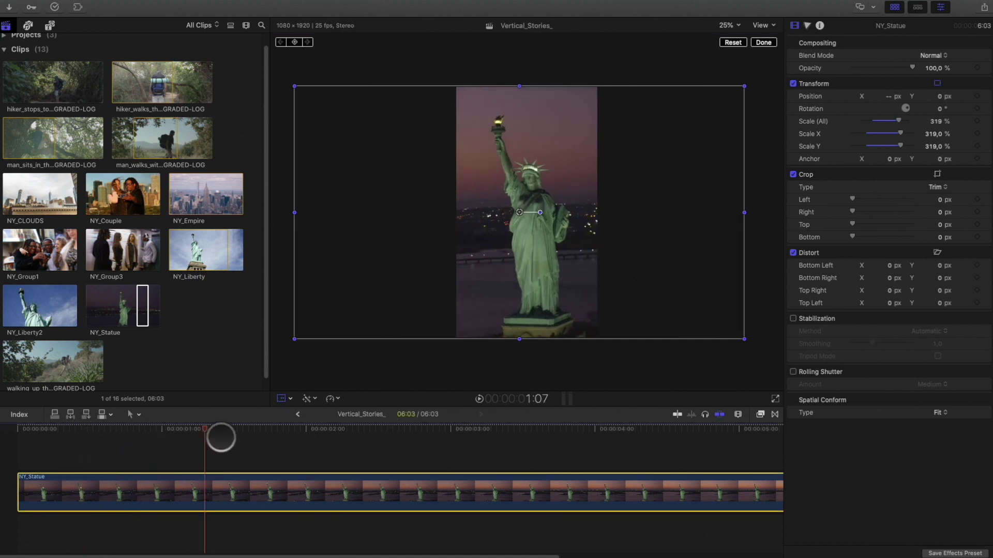
- Play the NY_Statue clip from about 1:01 to review the framing
{"action": "left_click", "coordinate": [517, 468]}
{"action": "key", "text": "space"}
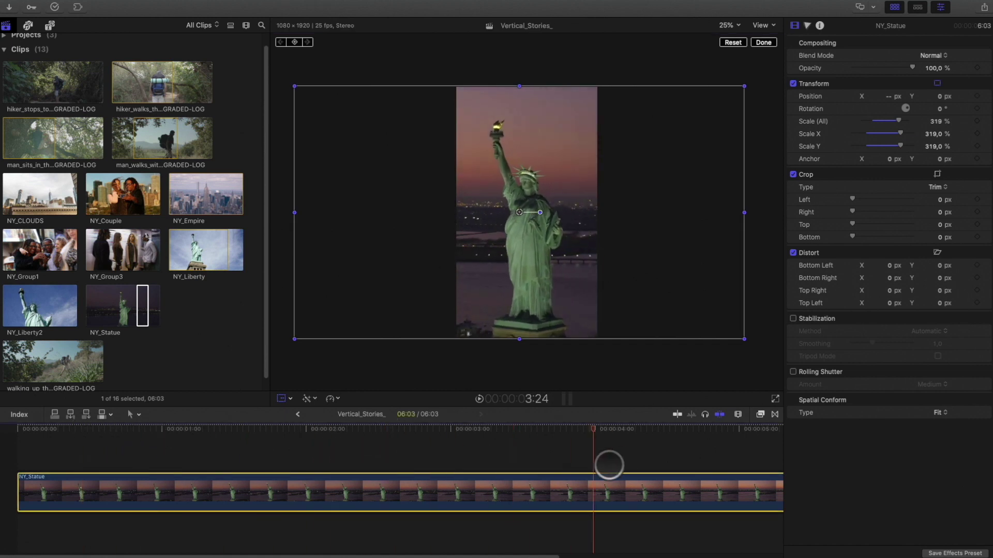
{"action": "left_click", "coordinate": [278, 472]}
{"action": "left_click", "coordinate": [173, 464]}
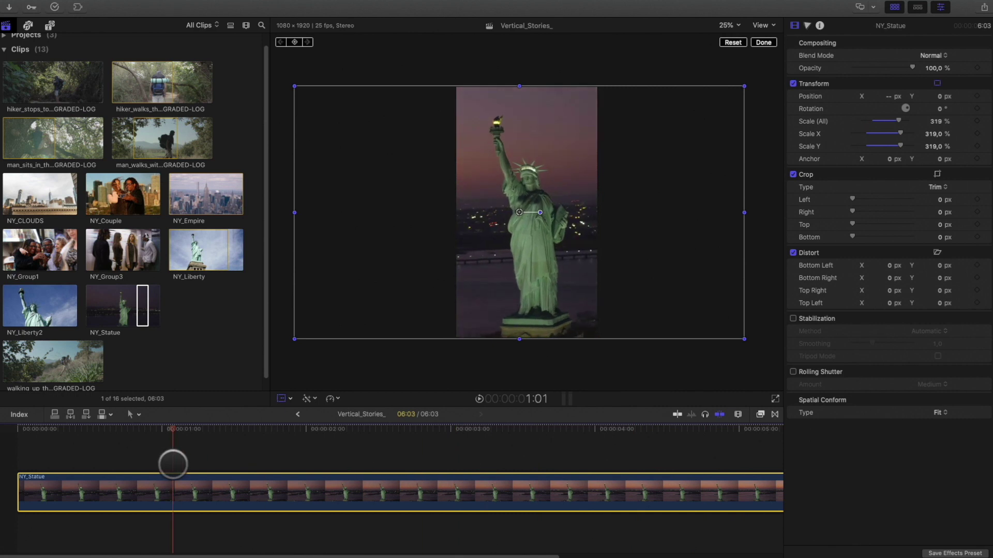
{"action": "key", "text": "space"}
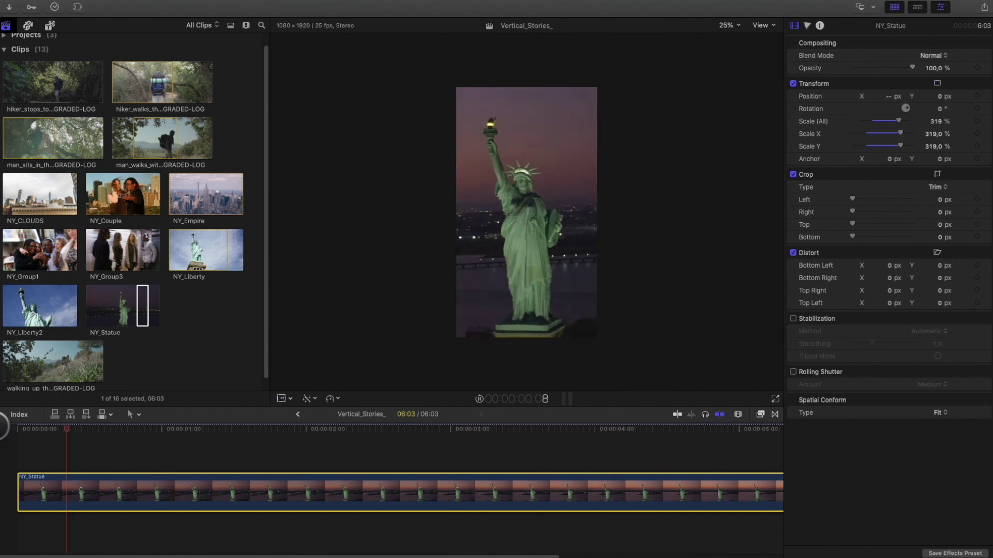
{"action": "key", "text": "shift+z"}
- Apply the mFilmLook Nocturnal preset to the NY_Statue clip
{"action": "left_click_drag", "start_coordinate": [402, 407], "coordinate": [408, 332]}
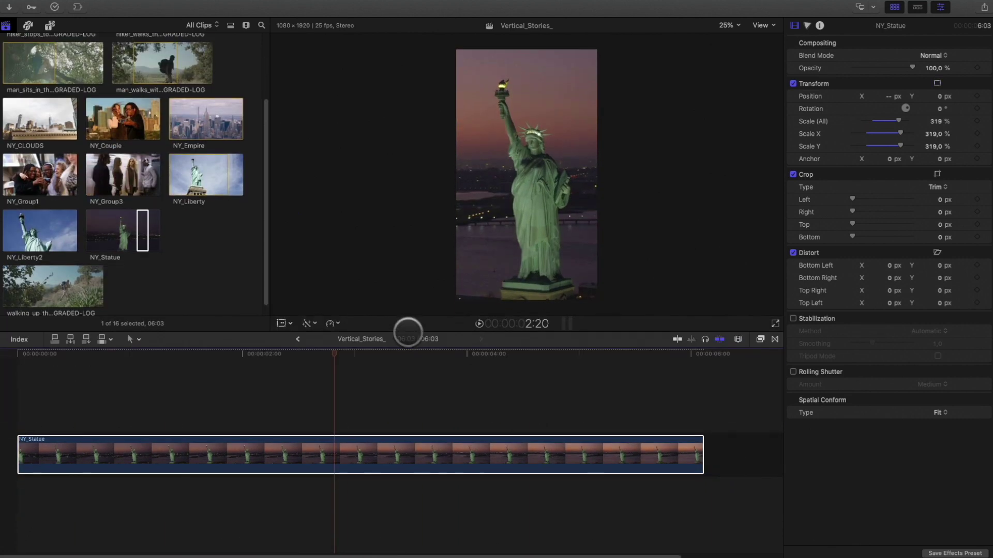
{"action": "left_click", "coordinate": [760, 340]}
{"action": "left_click", "coordinate": [626, 437]}
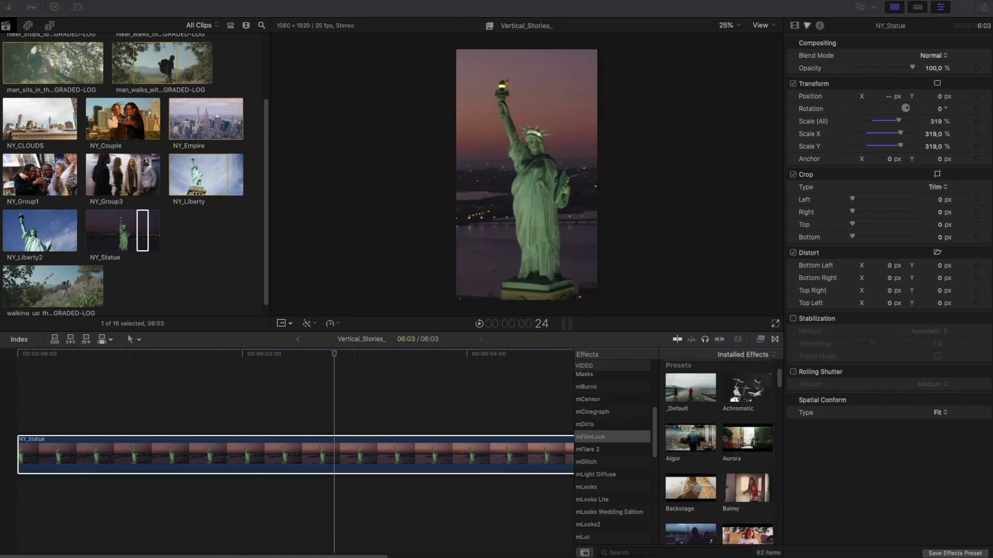
{"action": "scroll", "coordinate": [719, 466], "scroll_direction": "down", "scroll_amount": 10}
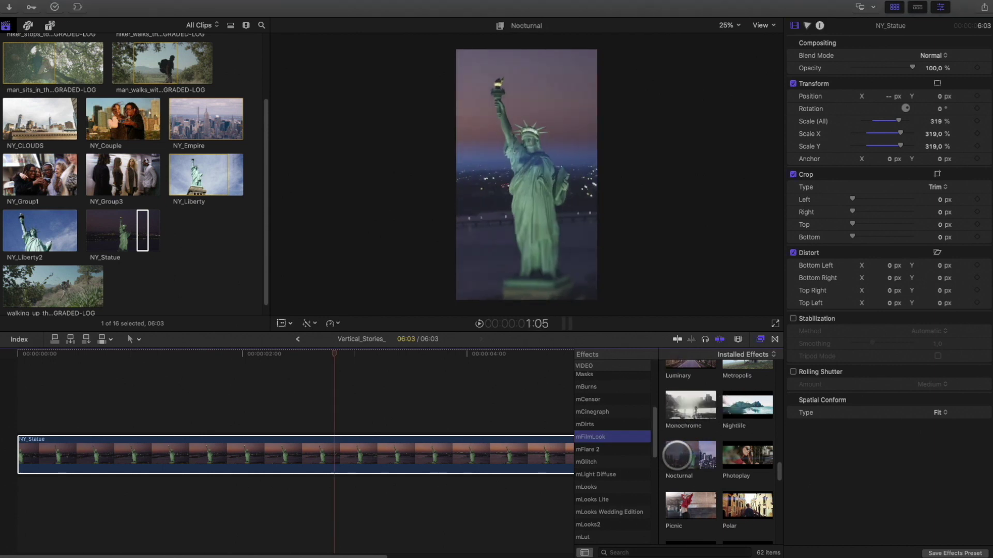
{"action": "left_click_drag", "start_coordinate": [677, 455], "coordinate": [429, 455]}
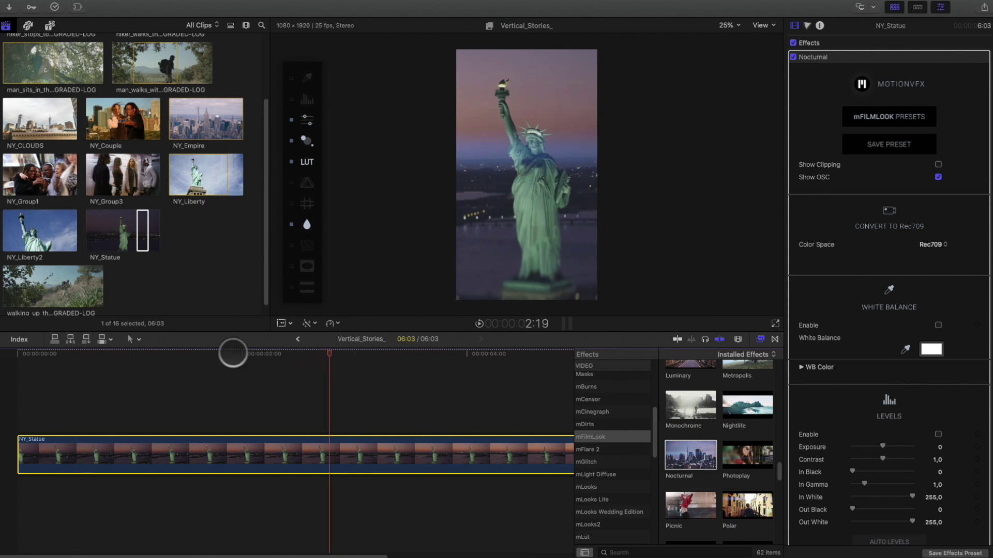
{"action": "key", "text": "super+minus"}
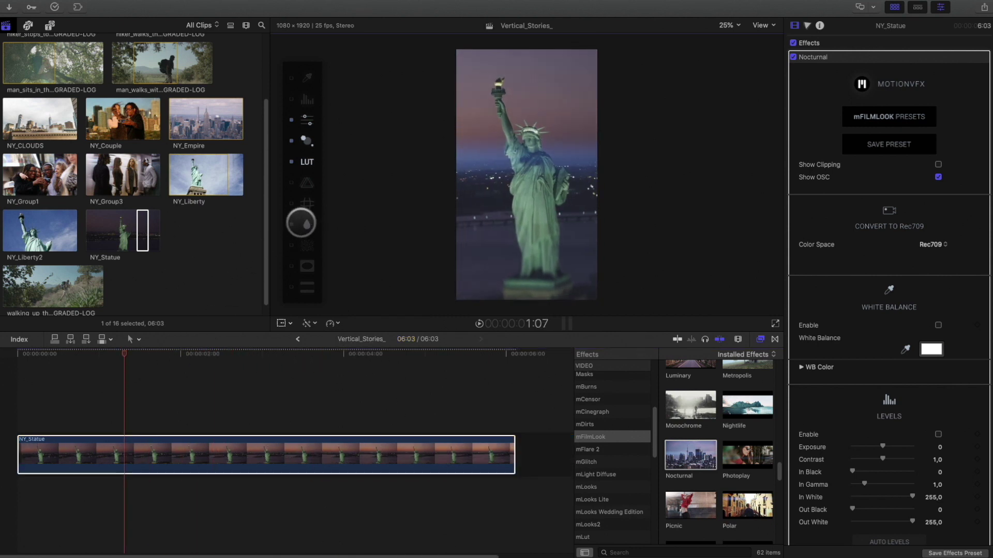
- Widen the Nocturnal letterbox guides, enable Levels, and scrub through the graded clip
{"action": "left_click", "coordinate": [306, 225]}
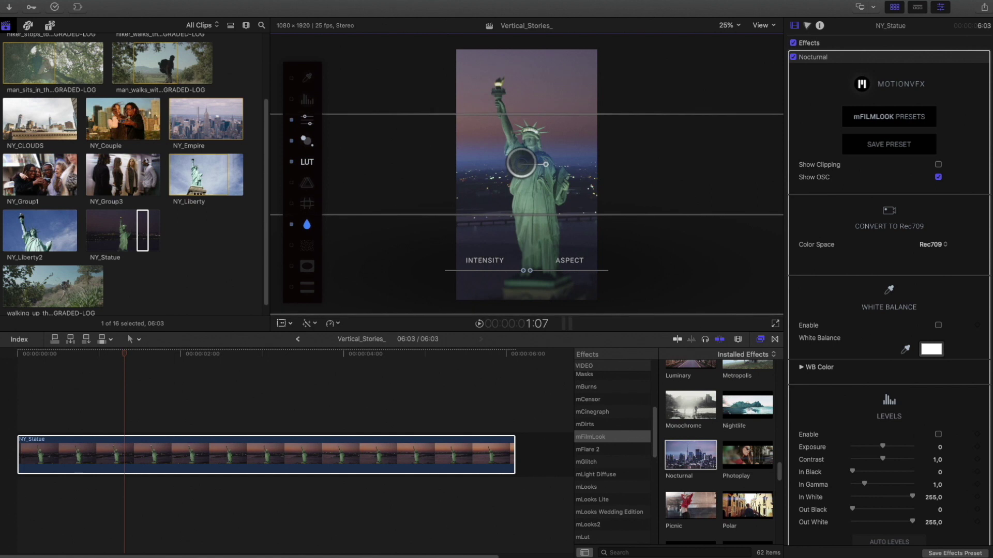
{"action": "left_click_drag", "start_coordinate": [526, 204], "coordinate": [505, 228]}
{"action": "left_click", "coordinate": [306, 120]}
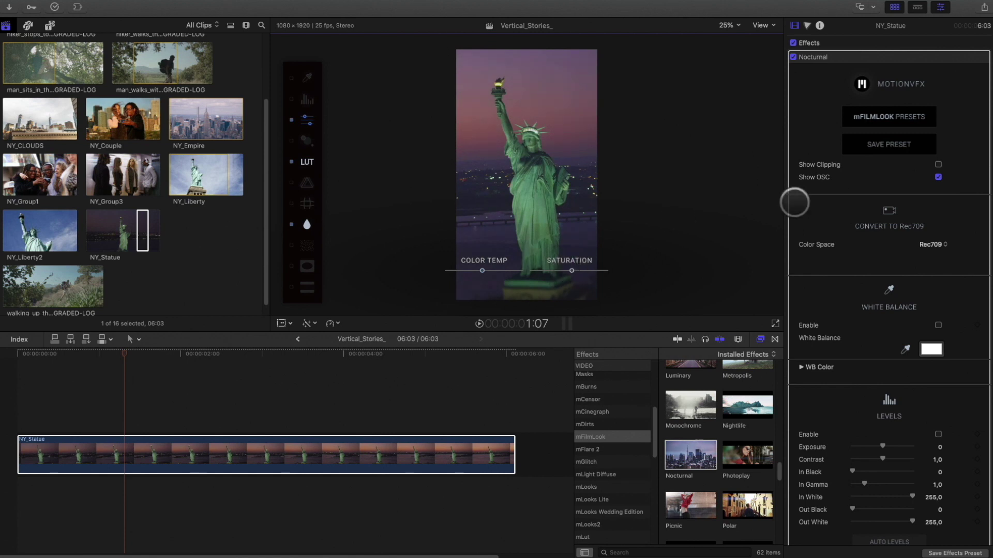
{"action": "scroll", "coordinate": [806, 207], "scroll_direction": "down", "scroll_amount": 10}
{"action": "left_click", "coordinate": [939, 142]}
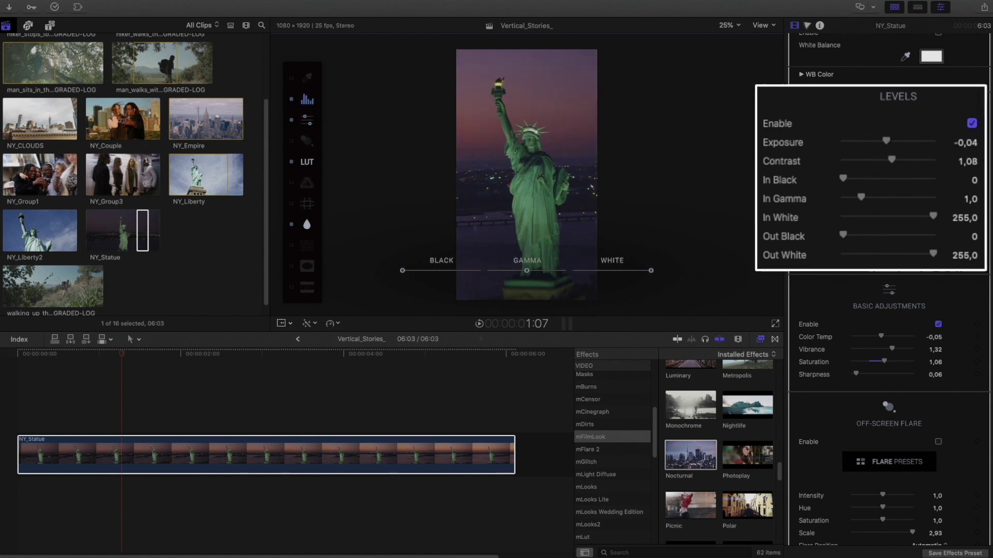
{"action": "key", "text": "shift+t"}
{"action": "left_click_drag", "start_coordinate": [121, 354], "coordinate": [309, 376]}
{"action": "left_click_drag", "start_coordinate": [226, 375], "coordinate": [154, 379]}
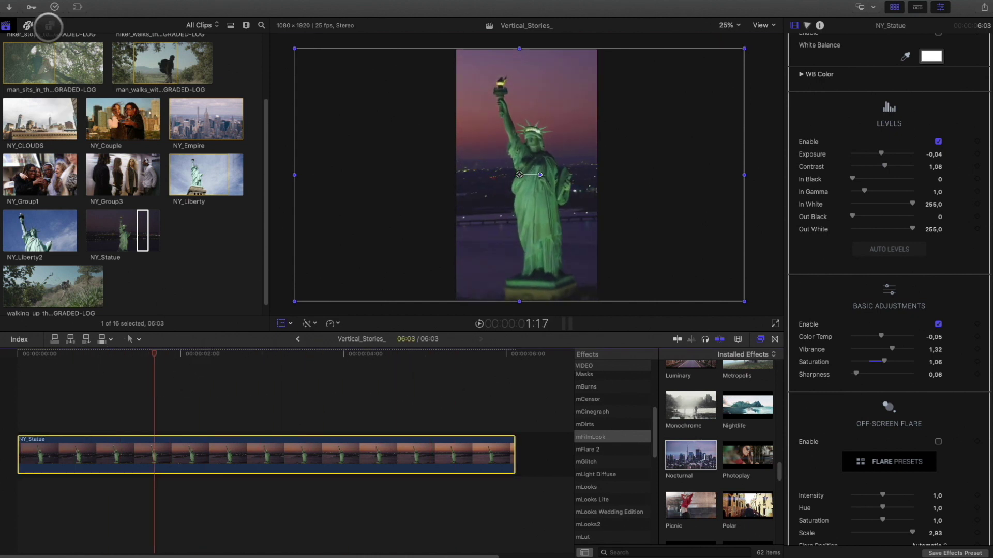
- Browse the mTitle MAX titles, previewing MAX 05 and MAX 02, then select mTitle MAX 22
{"action": "left_click", "coordinate": [48, 26]}
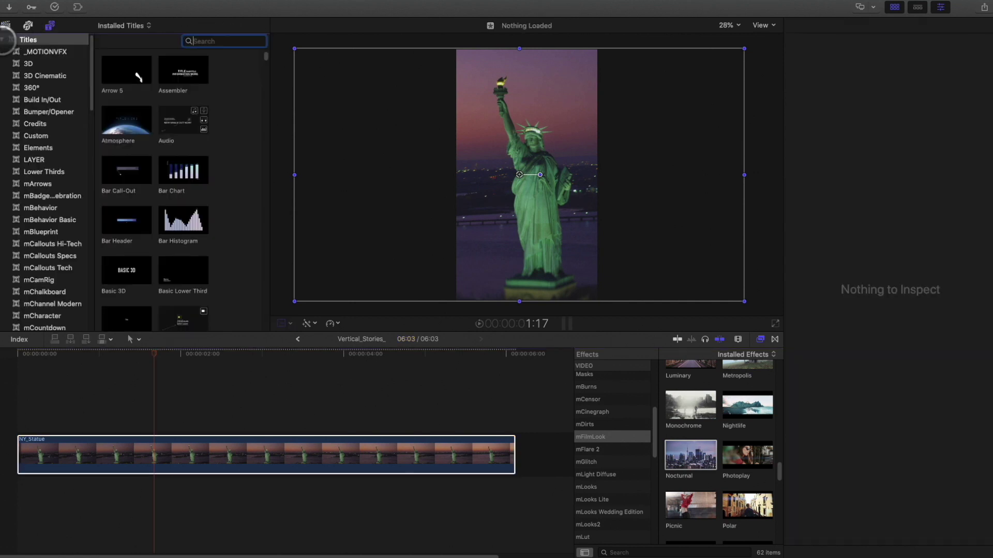
{"action": "scroll", "coordinate": [45, 135], "scroll_direction": "down", "scroll_amount": 10}
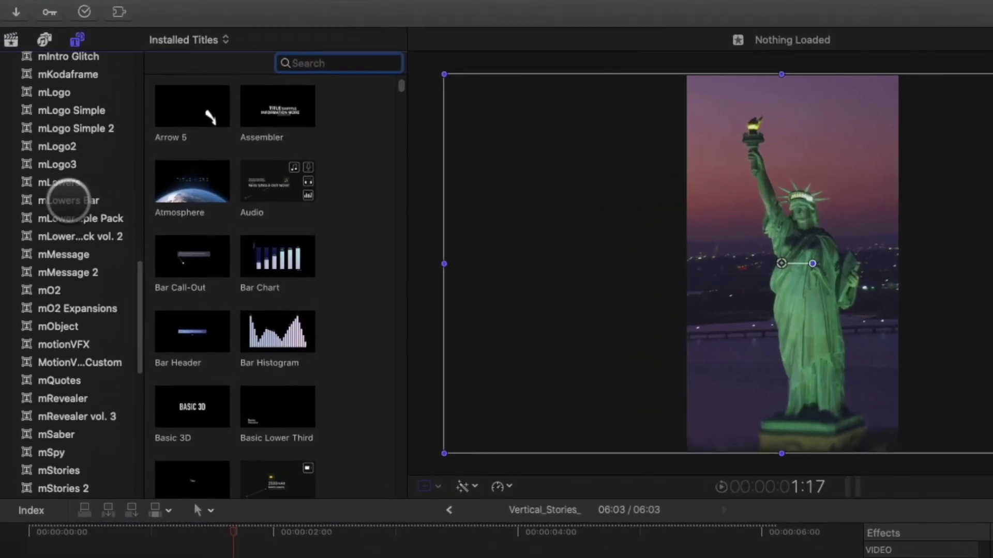
{"action": "scroll", "coordinate": [68, 200], "scroll_direction": "down", "scroll_amount": 3}
{"action": "left_click", "coordinate": [56, 295]}
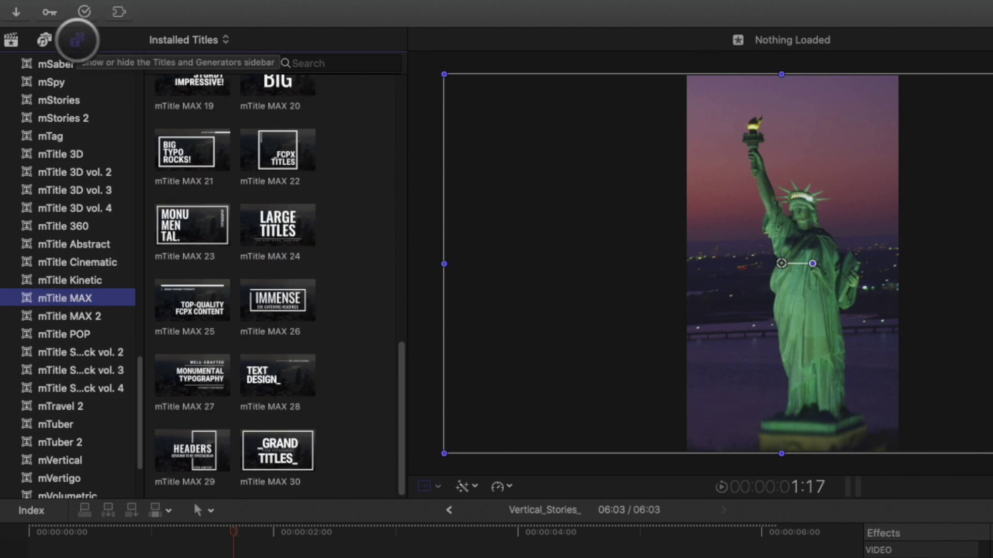
{"action": "left_click", "coordinate": [77, 41]}
{"action": "scroll", "coordinate": [155, 373], "scroll_direction": "up", "scroll_amount": 5}
{"action": "left_click", "coordinate": [29, 179]}
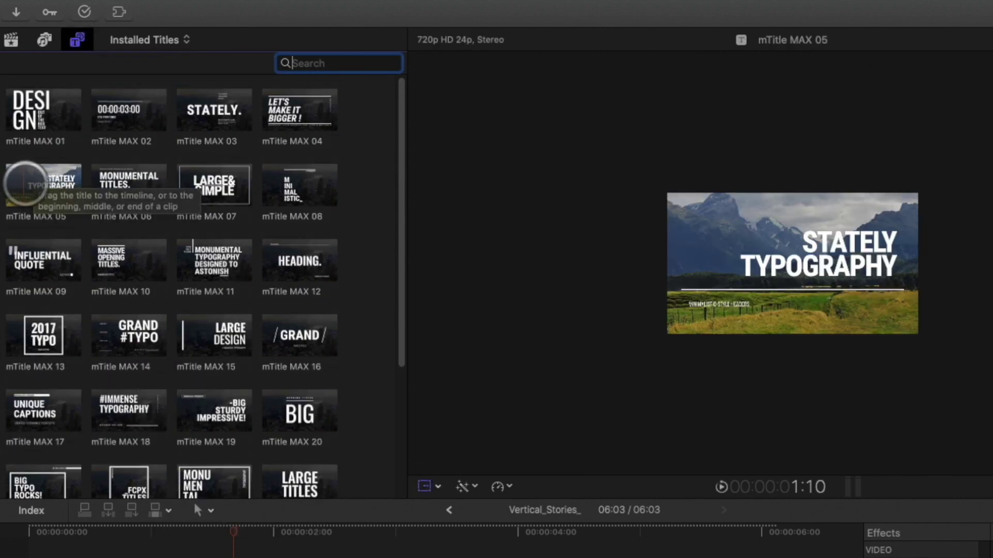
{"action": "left_click", "coordinate": [125, 115]}
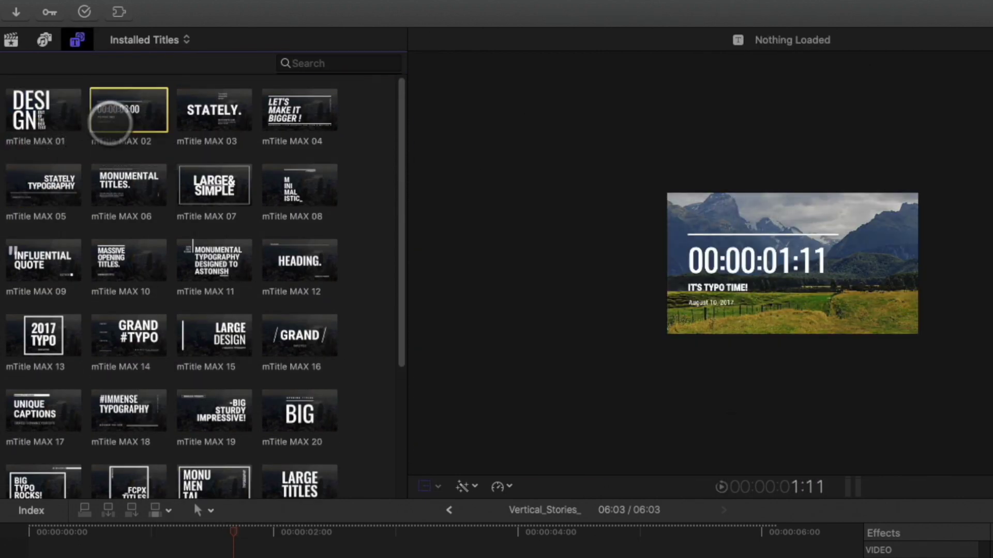
{"action": "scroll", "coordinate": [186, 407], "scroll_direction": "down", "scroll_amount": 4}
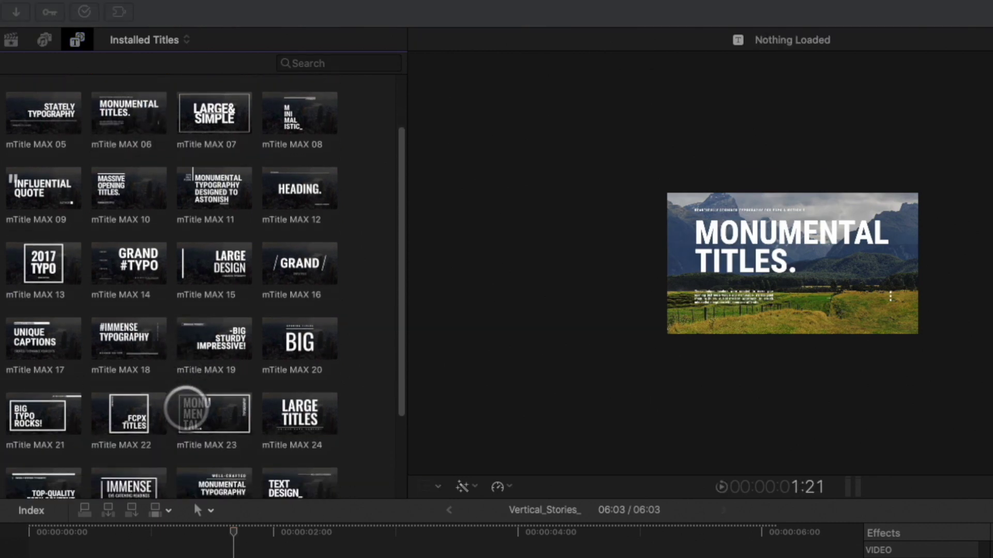
{"action": "left_click", "coordinate": [129, 364]}
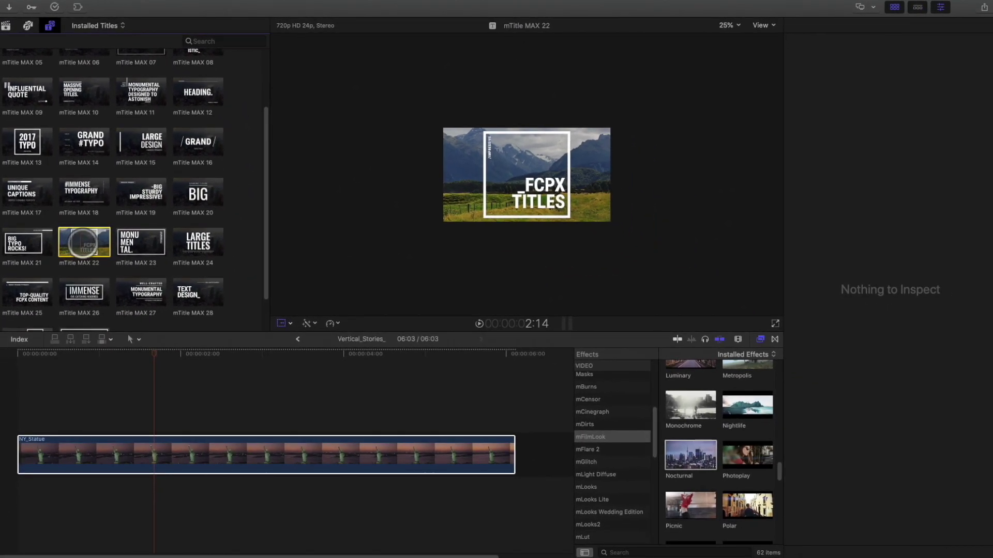
- Place mTitle MAX 22 above NY_Statue starting near 0:01 and preview it
{"action": "left_click_drag", "start_coordinate": [129, 365], "coordinate": [396, 557]}
{"action": "left_click_drag", "start_coordinate": [261, 410], "coordinate": [94, 424]}
{"action": "left_click_drag", "start_coordinate": [18, 353], "coordinate": [314, 379]}
{"action": "left_click", "coordinate": [292, 428]}
{"action": "left_click", "coordinate": [282, 323]}
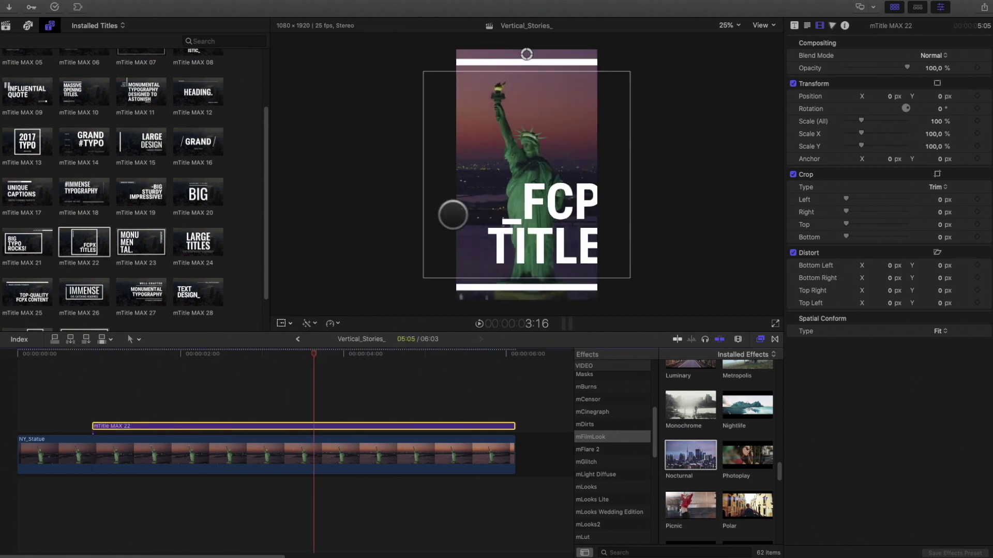
- Set the title's Content Scale to 58% and Frame Scale Y to 180%
{"action": "left_click", "coordinate": [795, 25]}
{"action": "left_click_drag", "start_coordinate": [862, 106], "coordinate": [869, 107]}
{"action": "scroll", "coordinate": [872, 424], "scroll_direction": "down", "scroll_amount": 5}
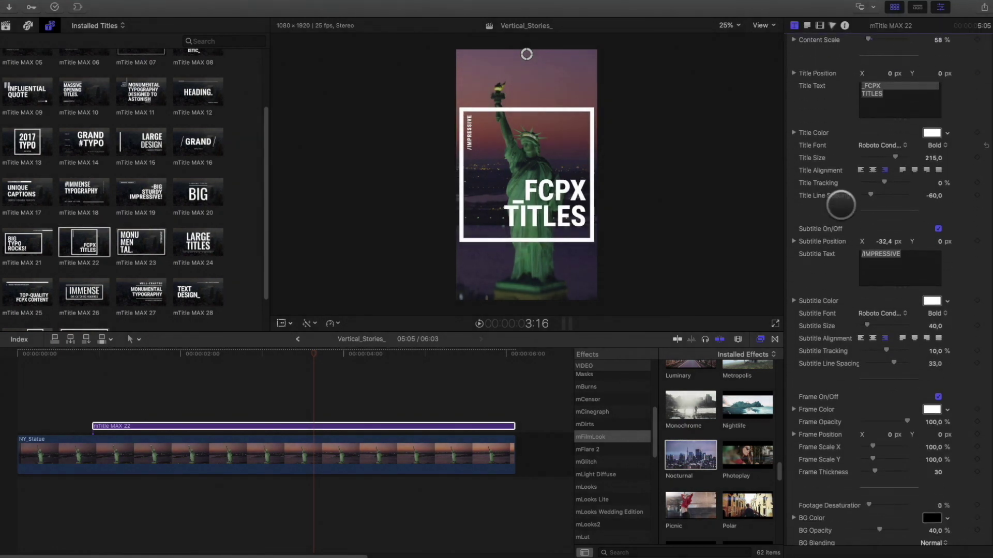
{"action": "left_click_drag", "start_coordinate": [872, 424], "coordinate": [880, 424]}
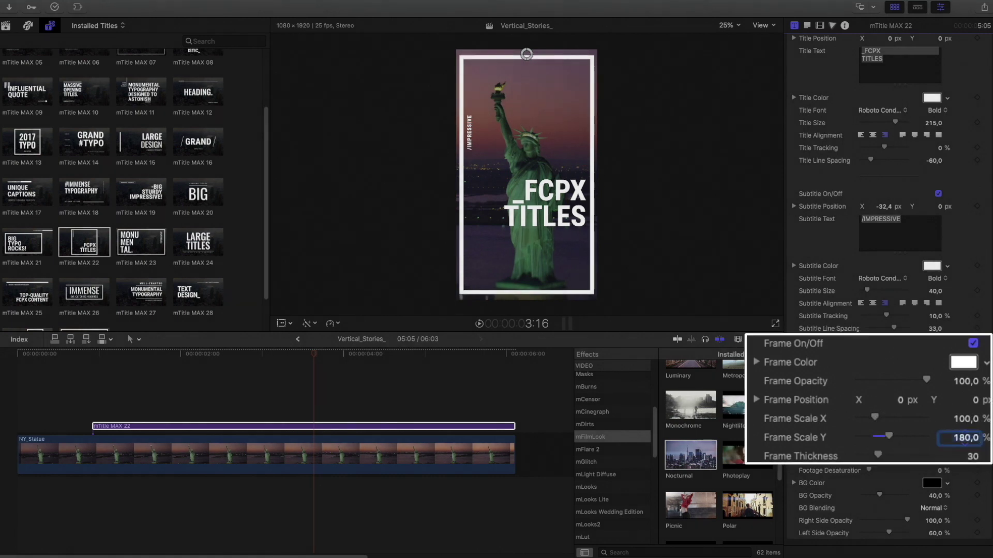
{"action": "scroll", "coordinate": [842, 406], "scroll_direction": "up", "scroll_amount": 3}
{"action": "scroll", "coordinate": [843, 406], "scroll_direction": "up", "scroll_amount": 2}
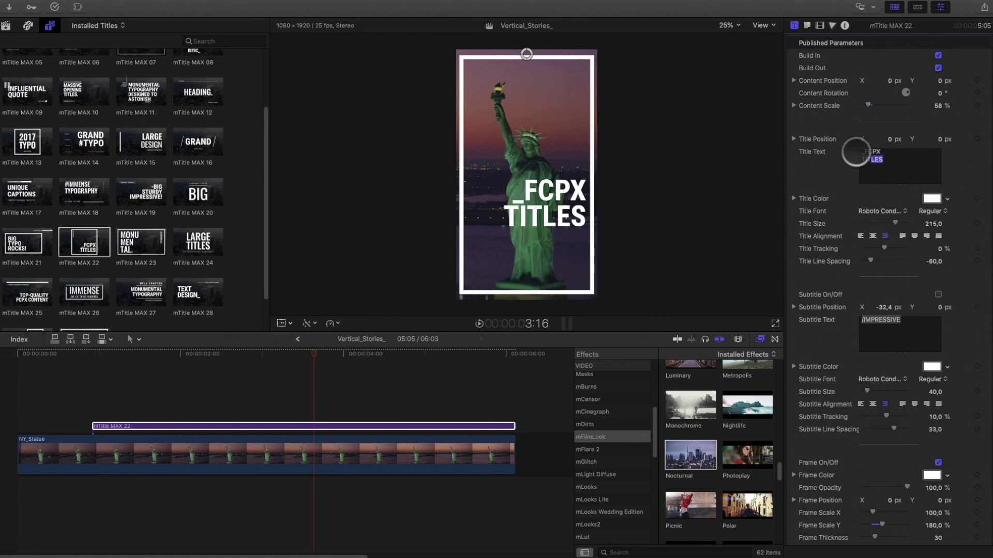
- Make the title text NEW YORK 2020 on three lines in the Prism font
{"action": "type", "text": "EW"}
{"action": "key", "text": "Return"}
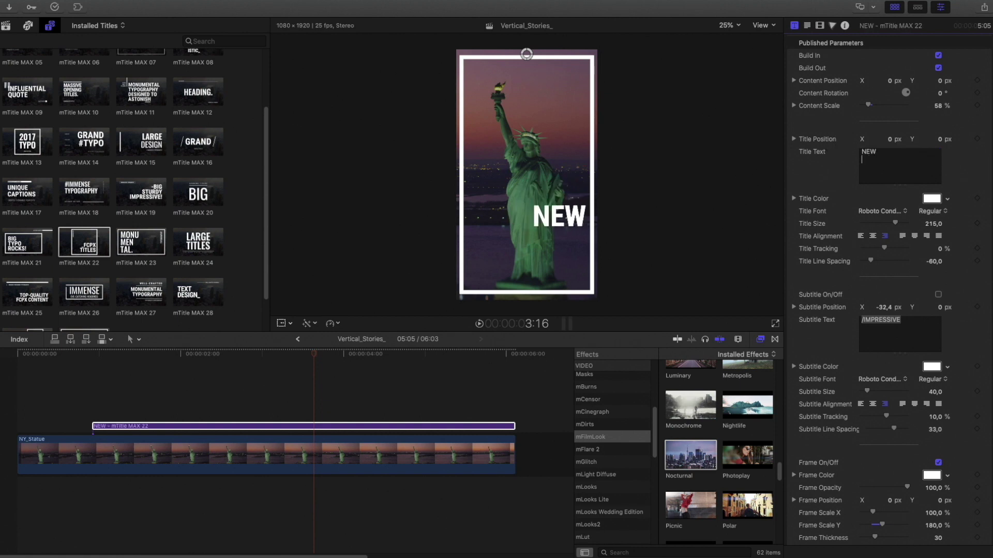
{"action": "type", "text": "YORK"}
{"action": "key", "text": "Return"}
{"action": "type", "text": "2020"}
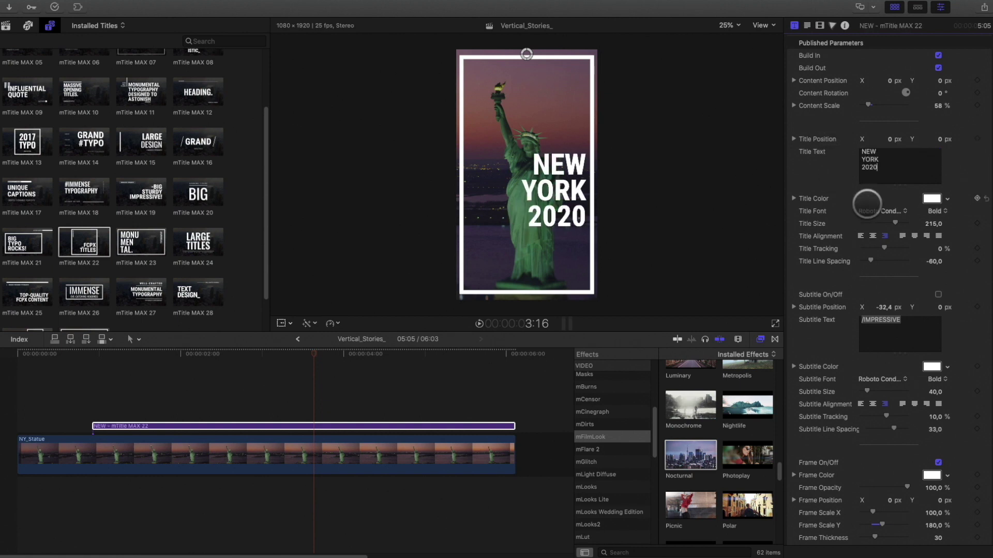
{"action": "left_click", "coordinate": [866, 204]}
{"action": "scroll", "coordinate": [869, 217], "scroll_direction": "up", "scroll_amount": 5}
{"action": "left_click", "coordinate": [731, 377]}
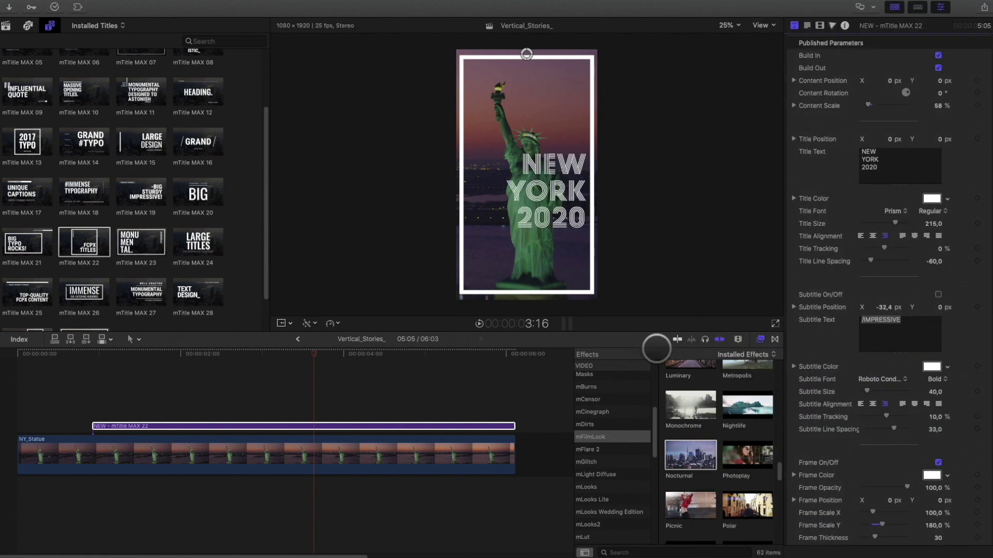
- Zoom the preview to 36%, lower the title to Y -35 px, and review it
{"action": "left_click_drag", "start_coordinate": [475, 337], "coordinate": [476, 420]}
{"action": "left_click", "coordinate": [726, 25]}
{"action": "left_click", "coordinate": [729, 37]}
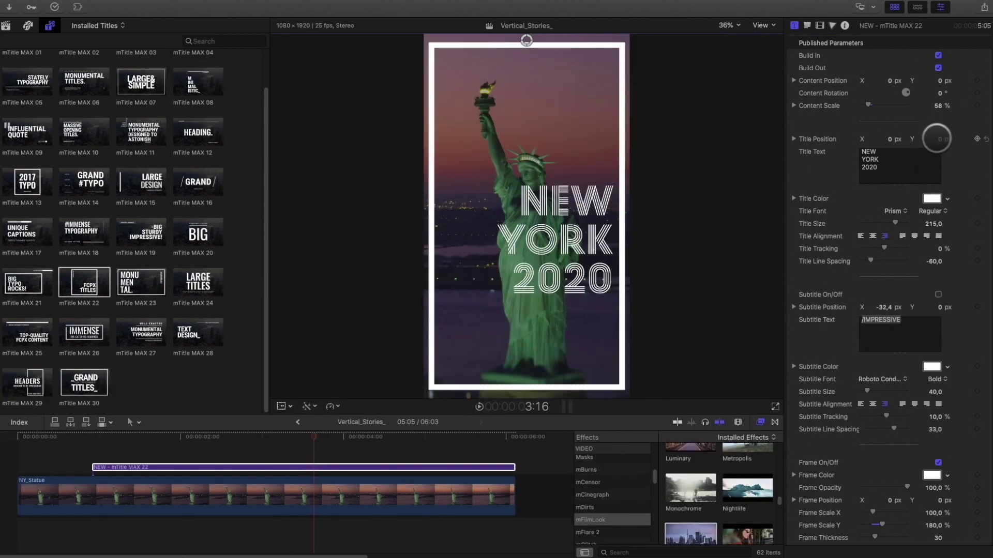
{"action": "left_click_drag", "start_coordinate": [937, 139], "coordinate": [939, 139]}
{"action": "left_click_drag", "start_coordinate": [313, 437], "coordinate": [402, 445]}
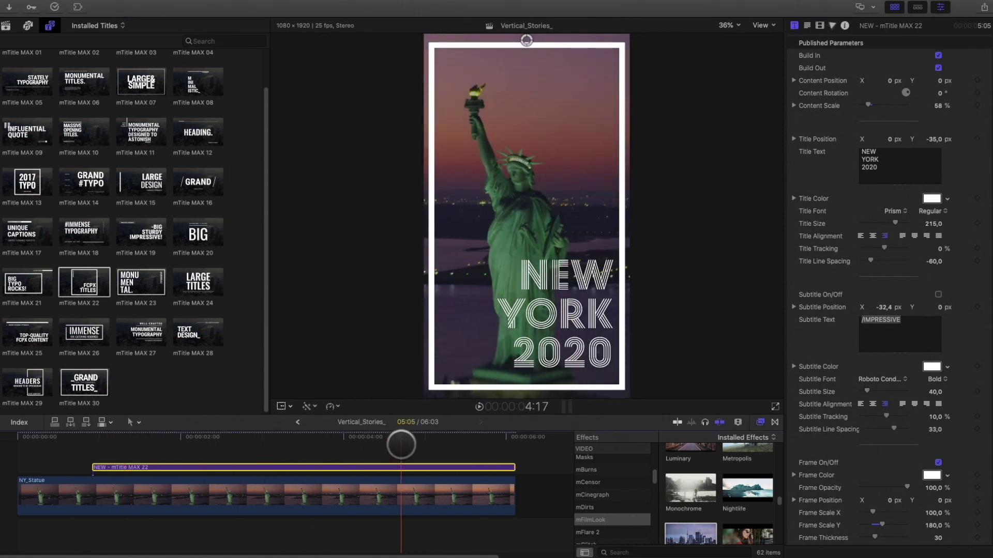
{"action": "scroll", "coordinate": [908, 455], "scroll_direction": "down", "scroll_amount": 5}
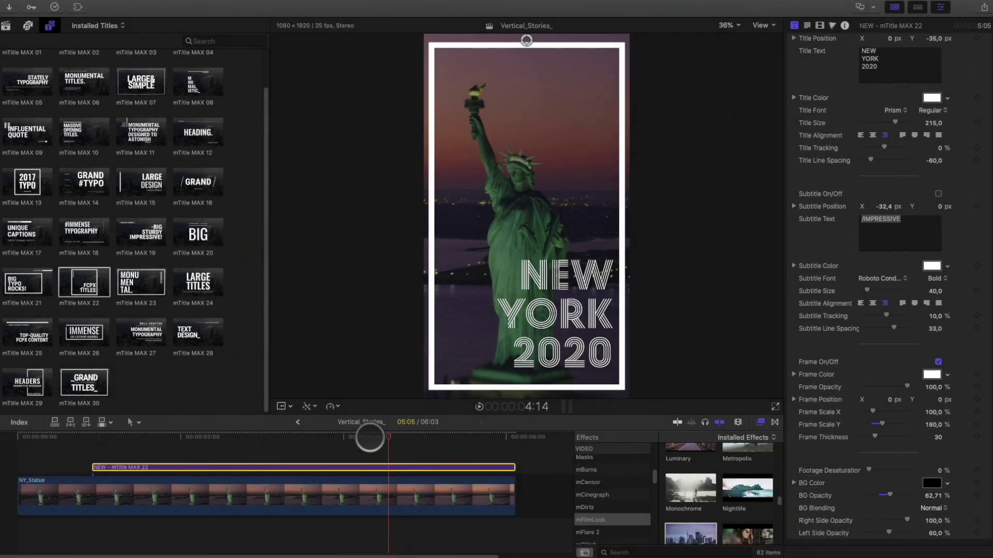
{"action": "left_click_drag", "start_coordinate": [369, 438], "coordinate": [229, 439]}
{"action": "left_click_drag", "start_coordinate": [128, 445], "coordinate": [43, 443]}
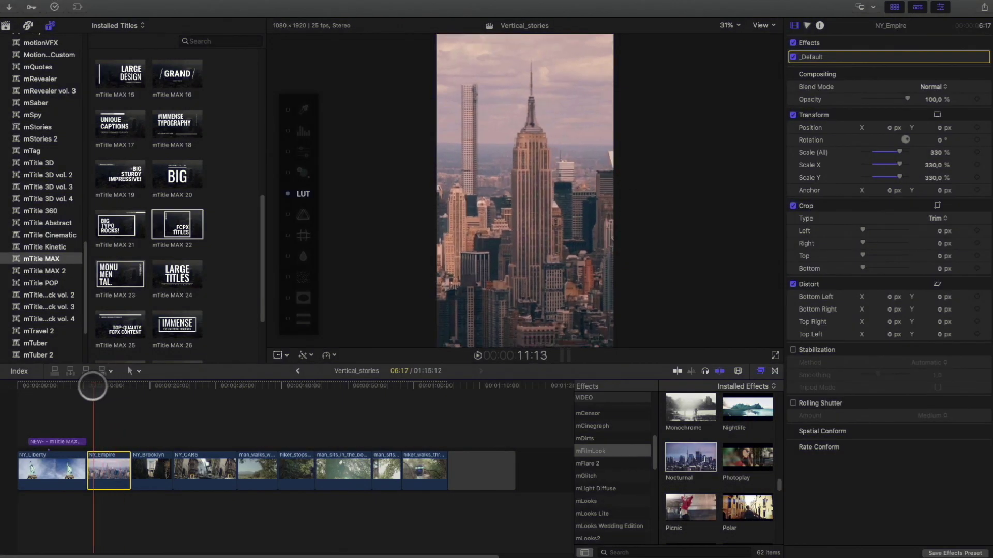
- Show the mPrism effects with categories hidden and preview them over NY_Empire
{"action": "left_click_drag", "start_coordinate": [98, 385], "coordinate": [121, 386]}
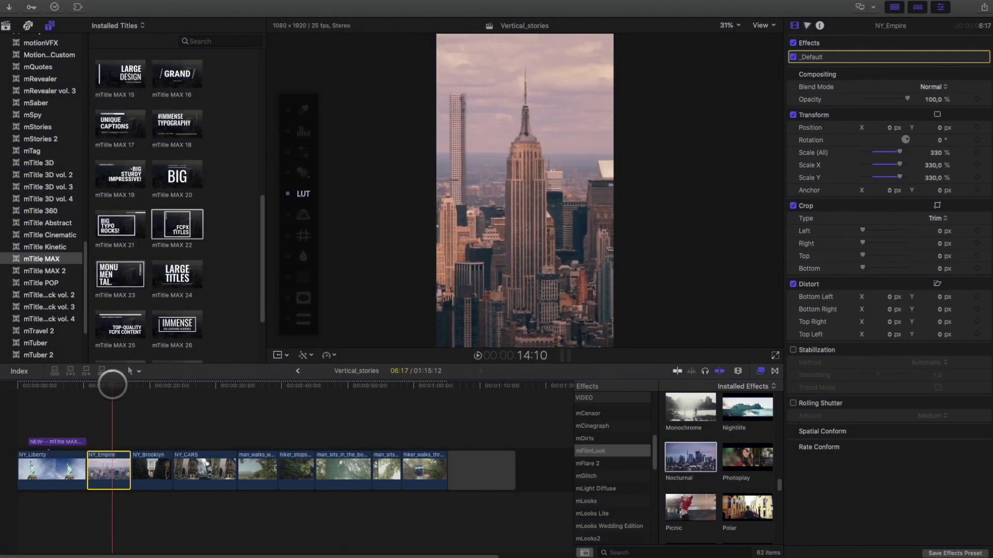
{"action": "scroll", "coordinate": [602, 514], "scroll_direction": "down", "scroll_amount": 5}
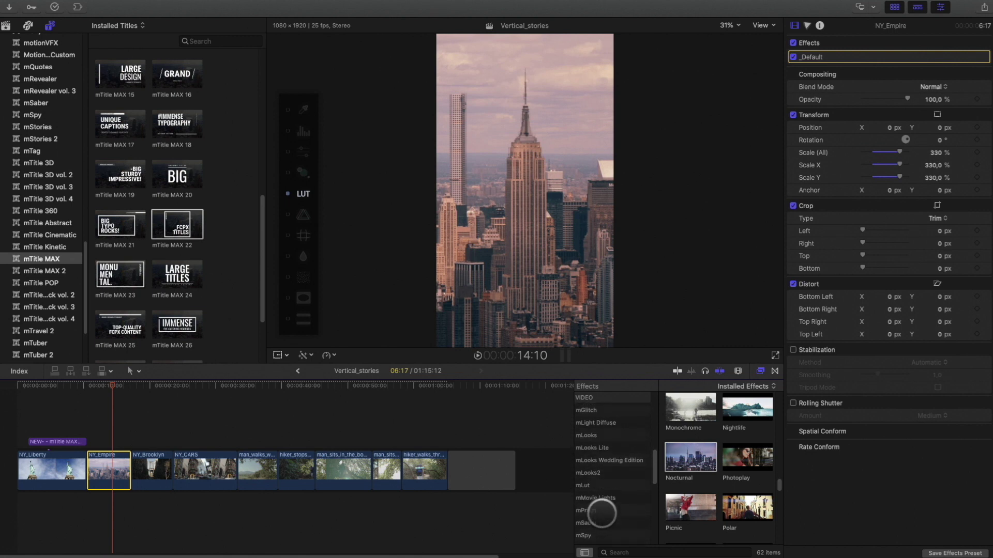
{"action": "left_click", "coordinate": [588, 495]}
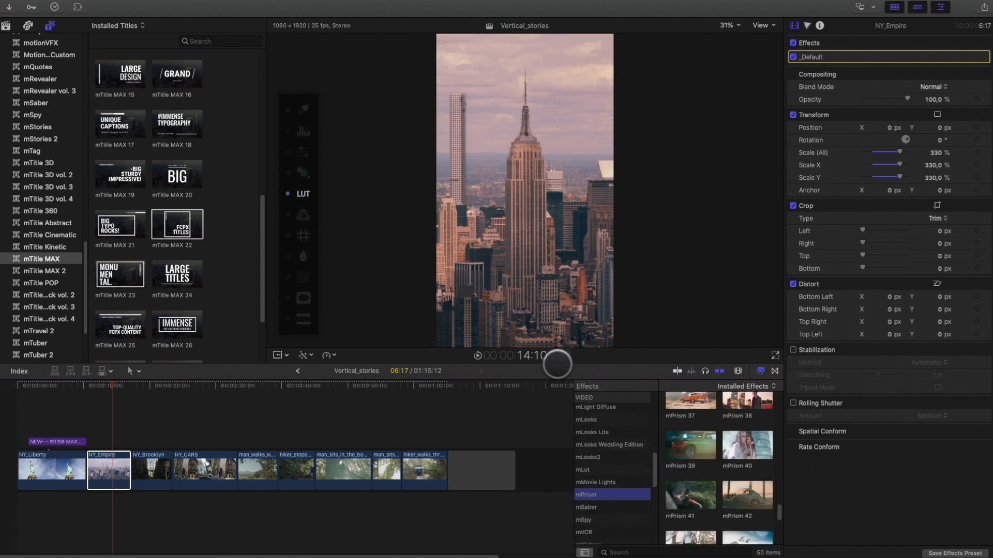
{"action": "left_click_drag", "start_coordinate": [557, 364], "coordinate": [555, 322]}
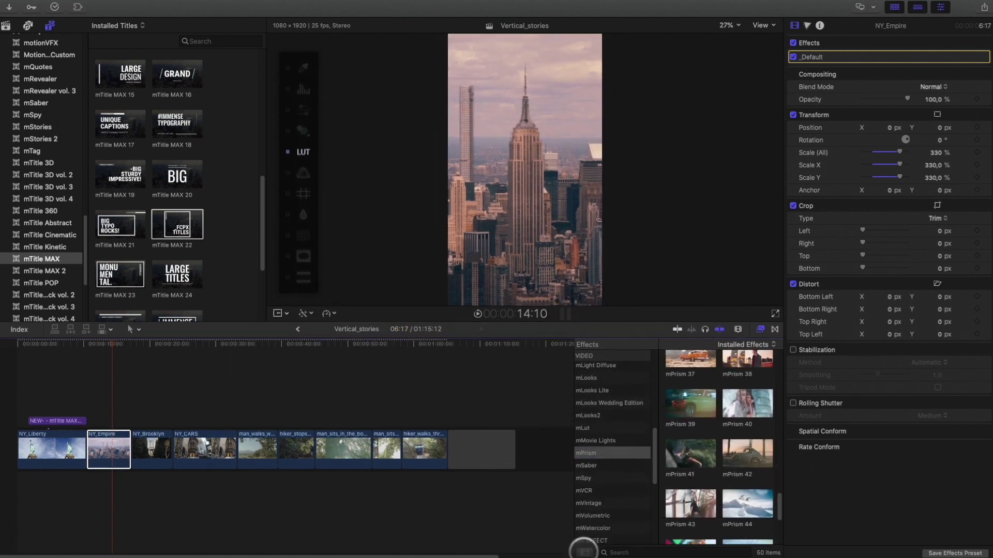
{"action": "left_click", "coordinate": [584, 552]}
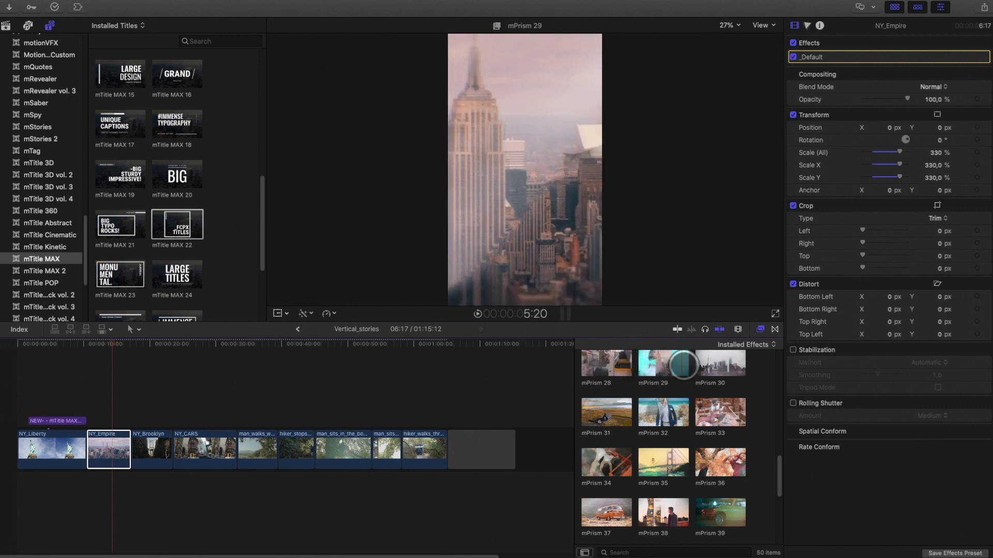
{"action": "scroll", "coordinate": [724, 414], "scroll_direction": "down", "scroll_amount": 5}
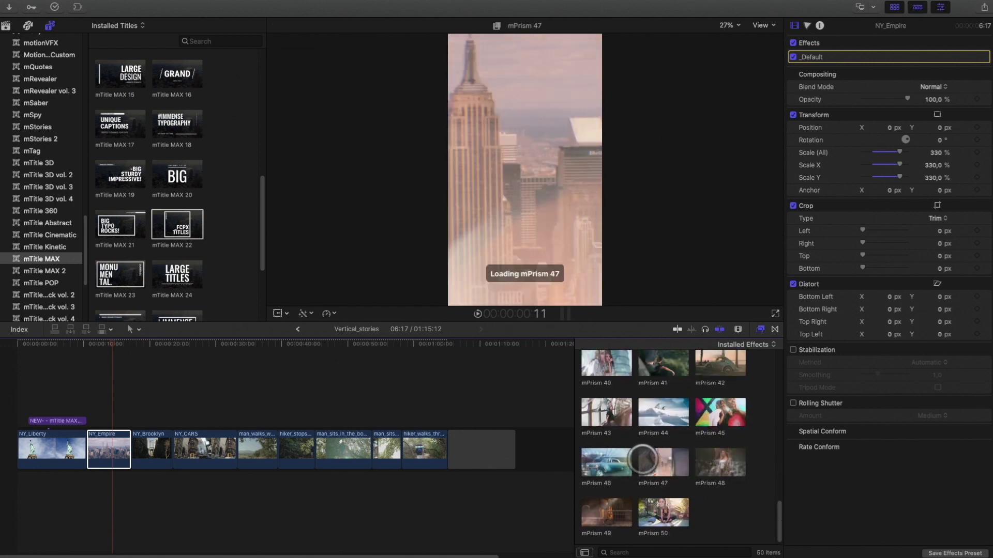
{"action": "scroll", "coordinate": [654, 460], "scroll_direction": "up", "scroll_amount": 10}
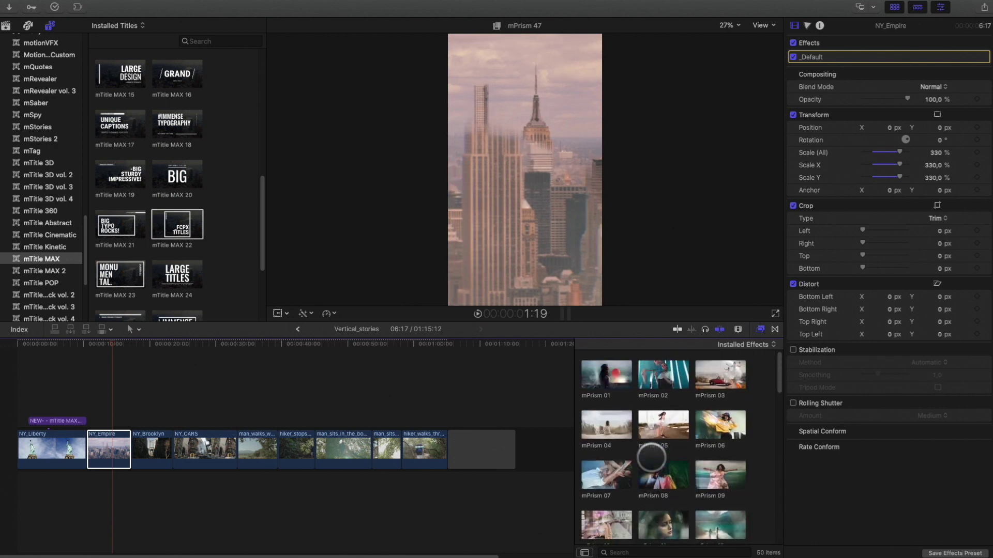
- Apply mPrism 01 to the NY_Empire clip and scrub to see it
{"action": "left_click", "coordinate": [607, 372]}
{"action": "left_click_drag", "start_coordinate": [606, 373], "coordinate": [113, 446]}
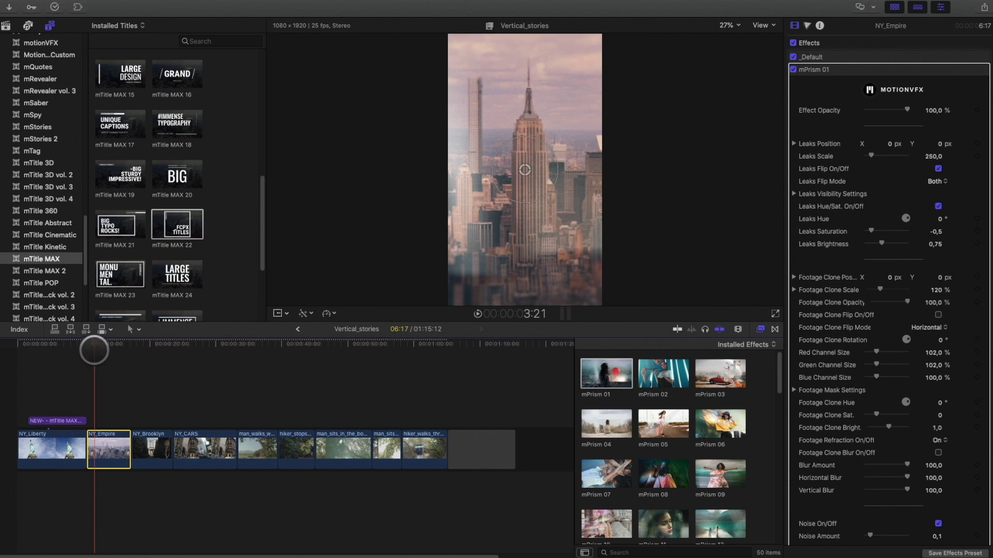
{"action": "mouse_move", "coordinate": [93, 350]}
{"action": "left_mouse_down"}
{"action": "mouse_move", "coordinate": [124, 345]}
{"action": "mouse_move", "coordinate": [105, 346]}
{"action": "left_mouse_up"}
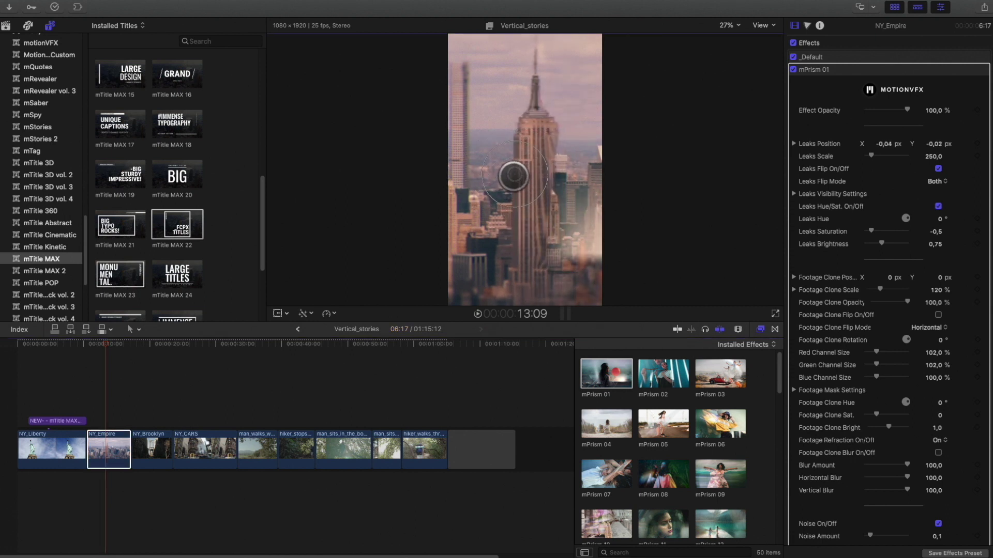
- Nudge the mPrism 01 light leaks slightly right and play NY_Empire back
{"action": "scroll", "coordinate": [807, 273], "scroll_direction": "down", "scroll_amount": 10}
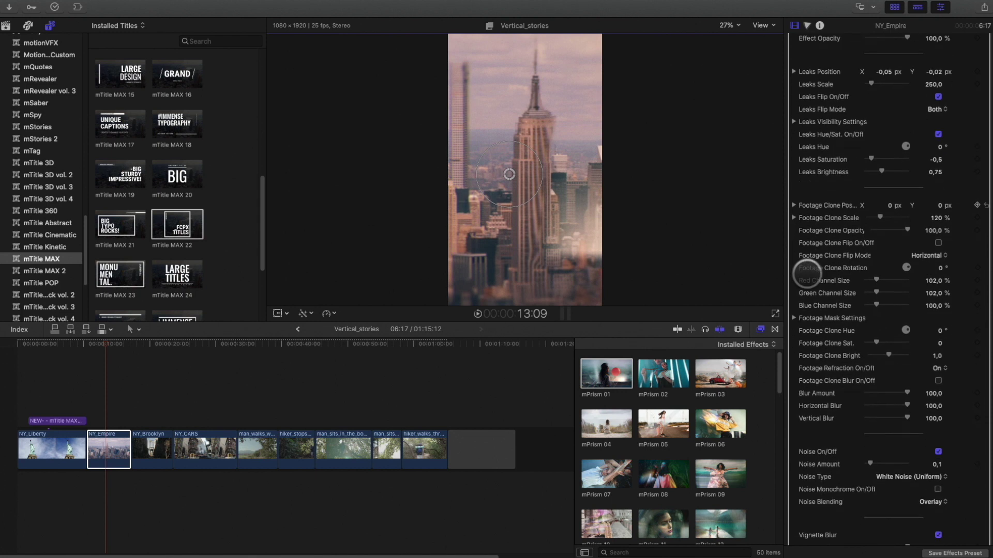
{"action": "scroll", "coordinate": [871, 350], "scroll_direction": "down", "scroll_amount": 3}
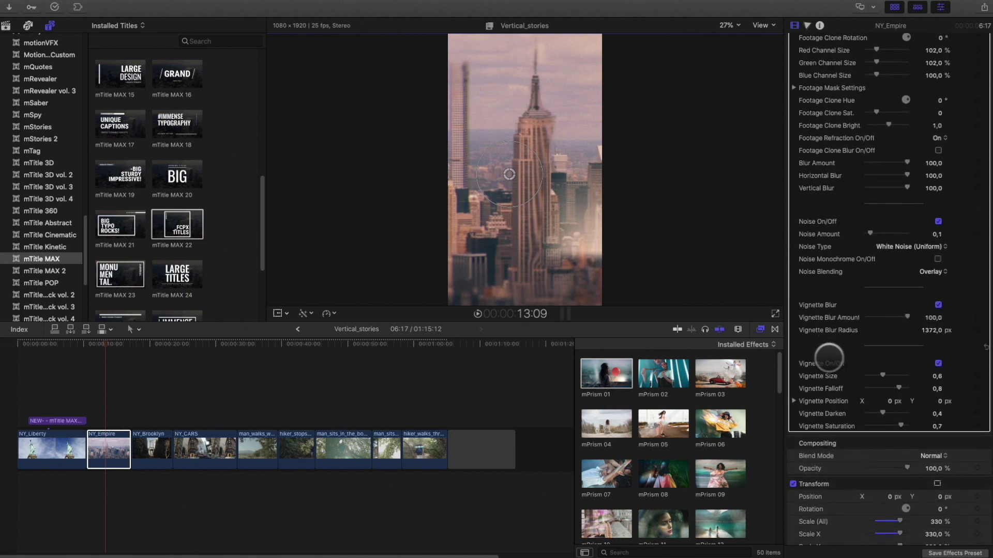
{"action": "scroll", "coordinate": [831, 354], "scroll_direction": "up", "scroll_amount": 5}
{"action": "scroll", "coordinate": [829, 358], "scroll_direction": "up", "scroll_amount": 8}
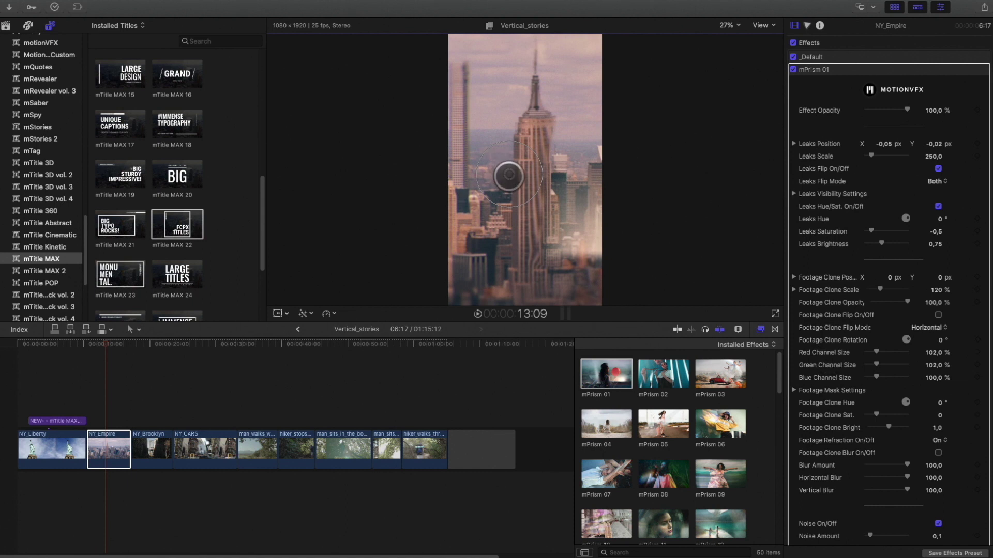
{"action": "left_click_drag", "start_coordinate": [509, 176], "coordinate": [526, 177]}
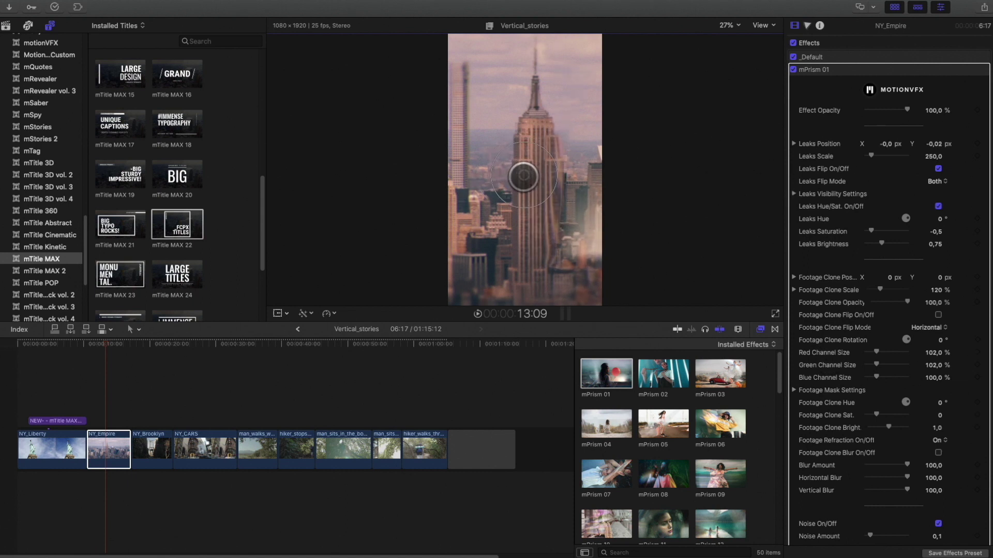
{"action": "key", "text": "space"}
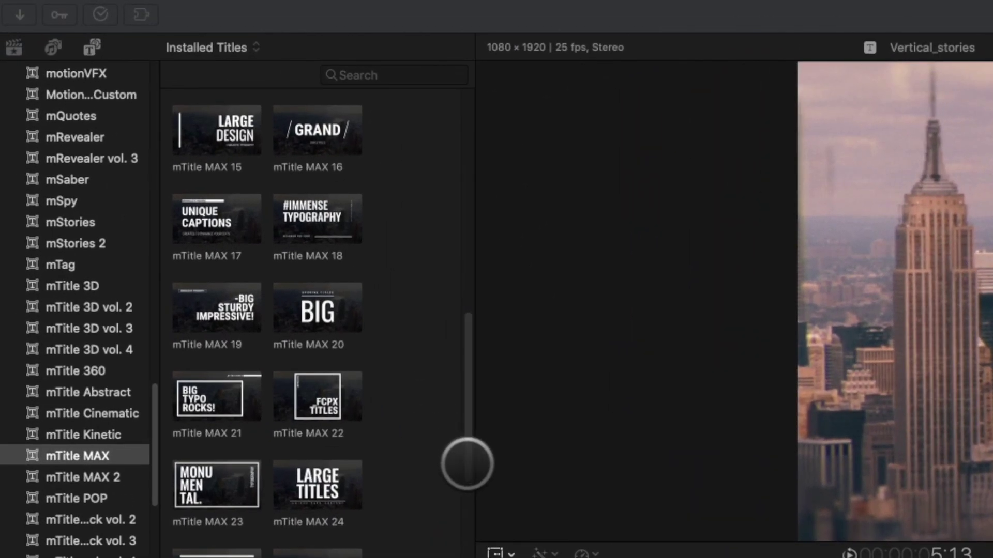
- Place mTitle MAX 03 over NY_Empire and shrink its content to 43%
{"action": "left_click_drag", "start_coordinate": [261, 261], "coordinate": [262, 180]}
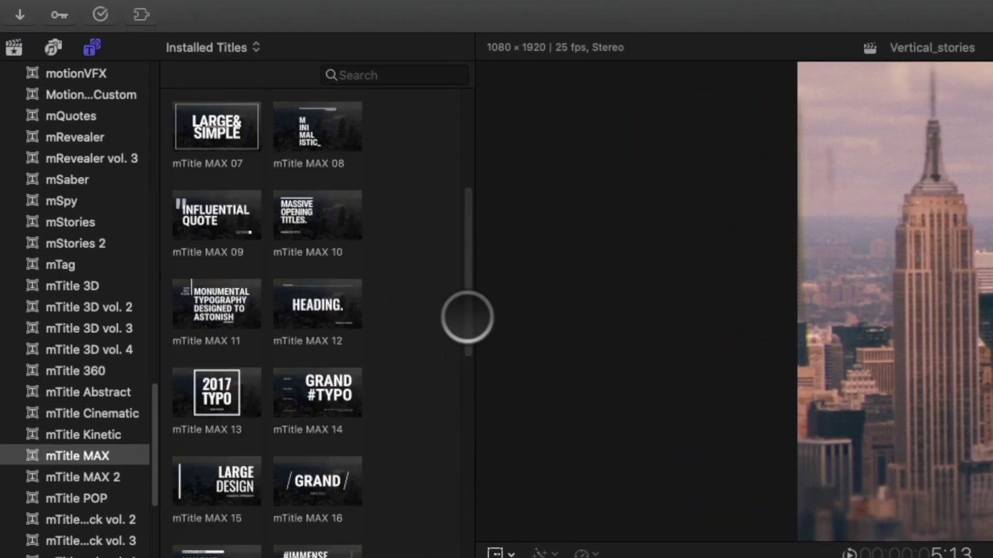
{"action": "left_click_drag", "start_coordinate": [467, 317], "coordinate": [458, 200]}
{"action": "left_click_drag", "start_coordinate": [215, 215], "coordinate": [91, 419]}
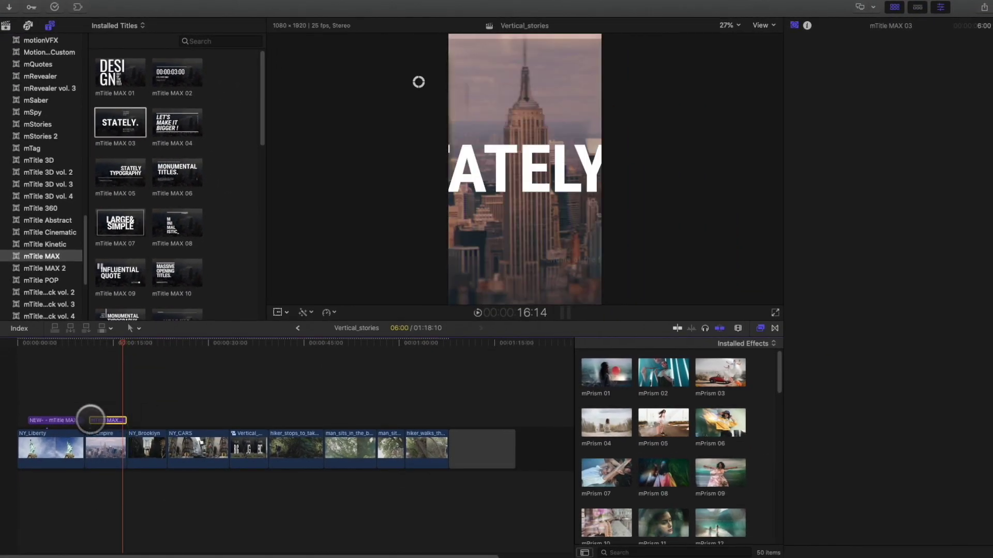
{"action": "key", "text": "super+equal"}
{"action": "key", "text": "super+equal"}
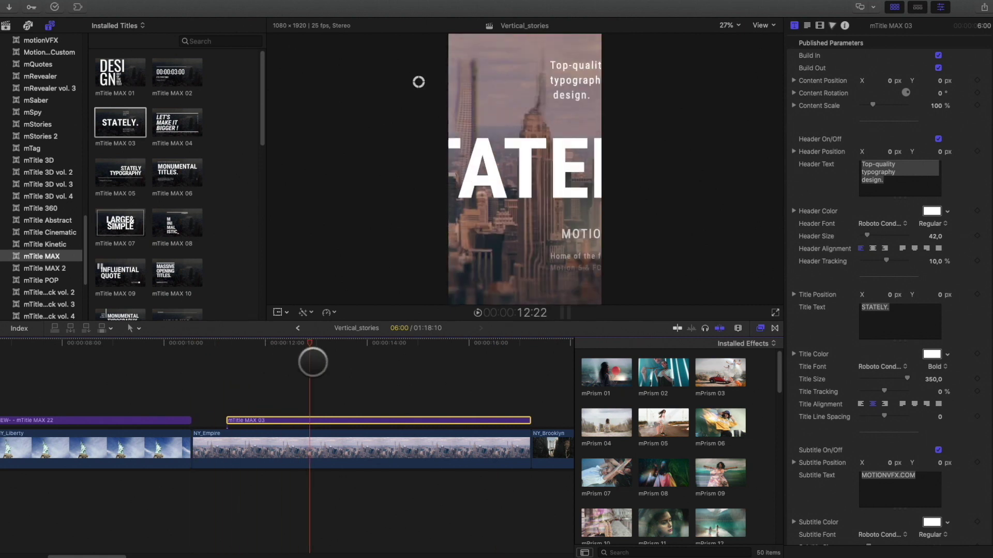
{"action": "left_click_drag", "start_coordinate": [870, 106], "coordinate": [866, 107]}
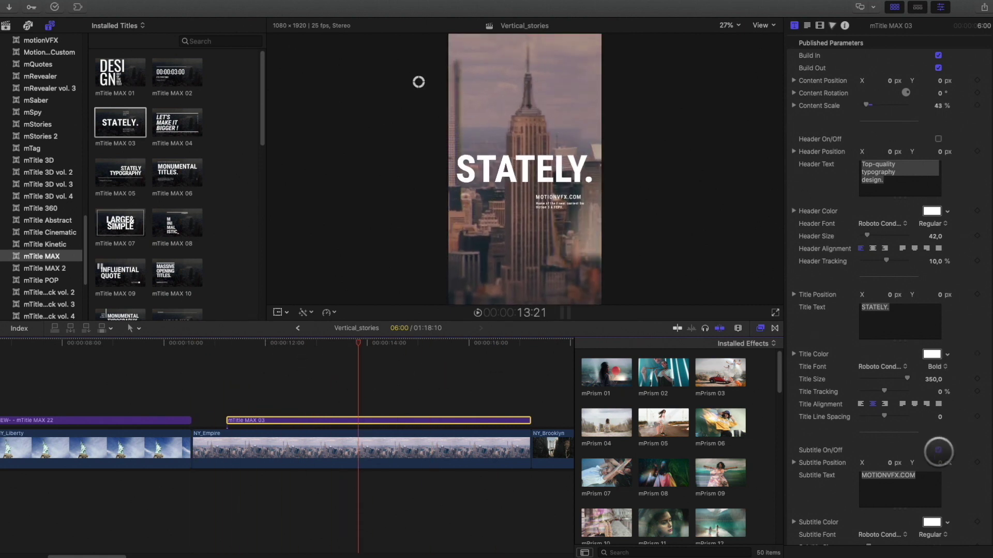
- Replace the title text with EMPIRE STATE on two right-aligned lines
{"action": "scroll", "coordinate": [938, 451], "scroll_direction": "down", "scroll_amount": 3}
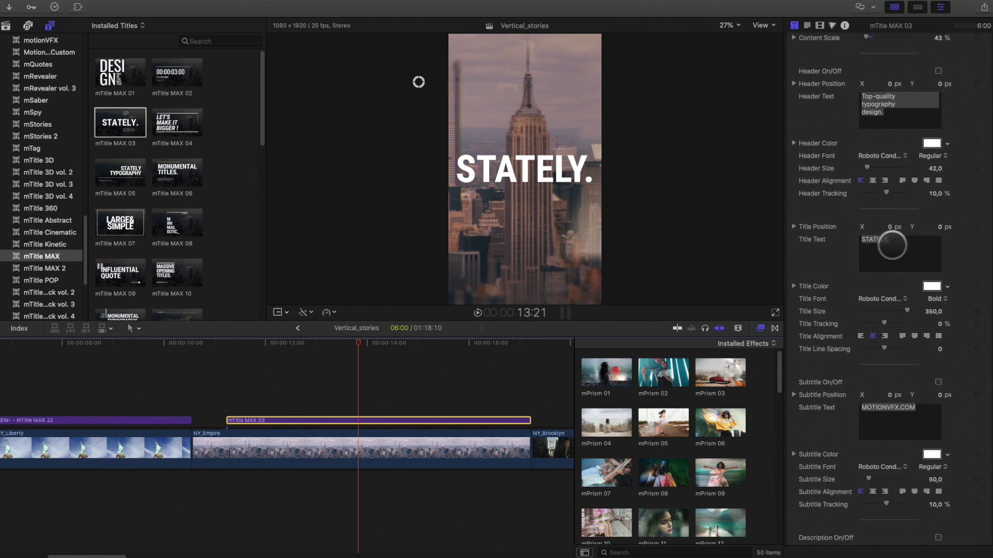
{"action": "left_click", "coordinate": [879, 239]}
{"action": "type", "text": "EMPIRE"}
{"action": "key", "text": "Return"}
{"action": "type", "text": "STATE"}
{"action": "left_click", "coordinate": [885, 336]}
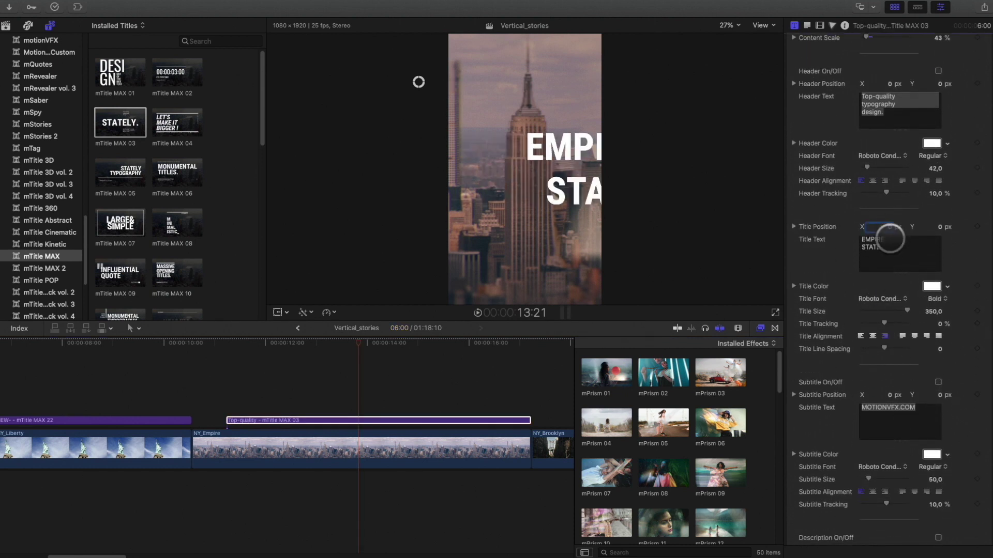
- Move the EMPIRE STATE title lower left and scrub the shot to check it
{"action": "left_click_drag", "start_coordinate": [886, 227], "coordinate": [867, 227]}
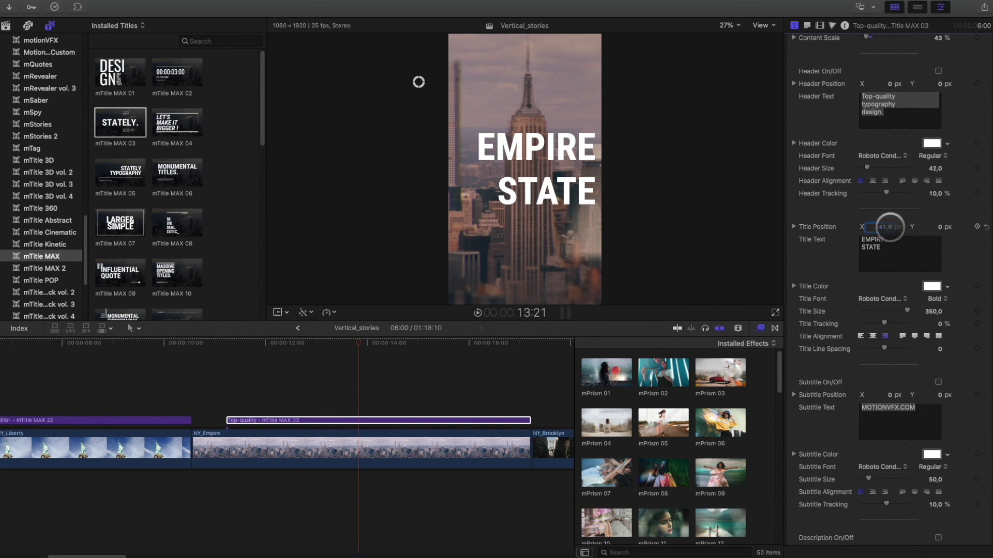
{"action": "left_click_drag", "start_coordinate": [938, 227], "coordinate": [905, 227]}
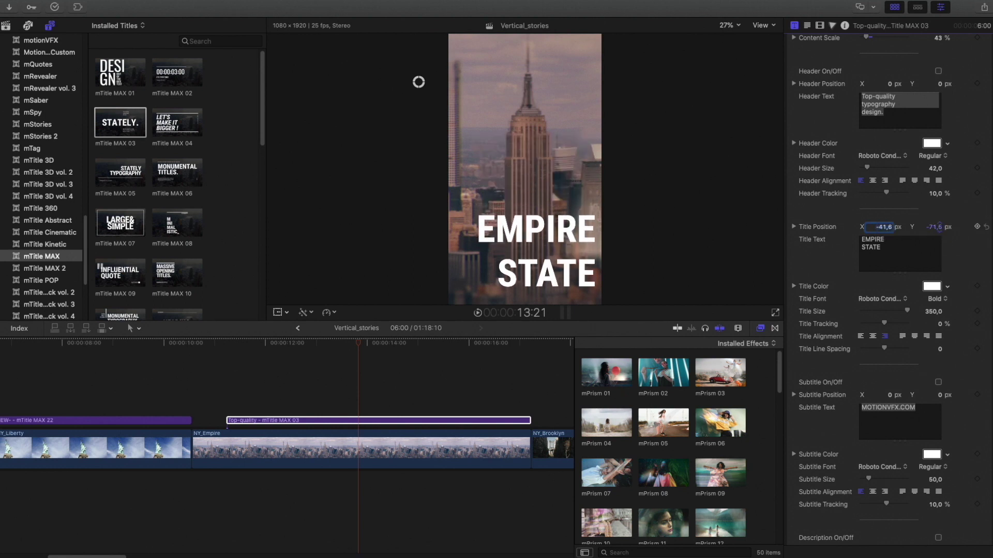
{"action": "left_click_drag", "start_coordinate": [334, 345], "coordinate": [506, 373]}
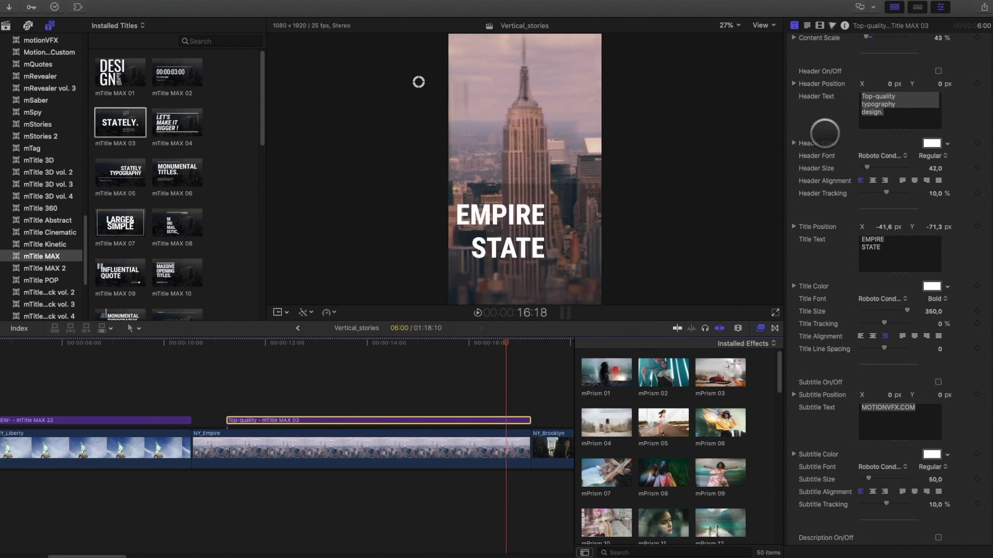
{"action": "scroll", "coordinate": [825, 133], "scroll_direction": "up", "scroll_amount": 4}
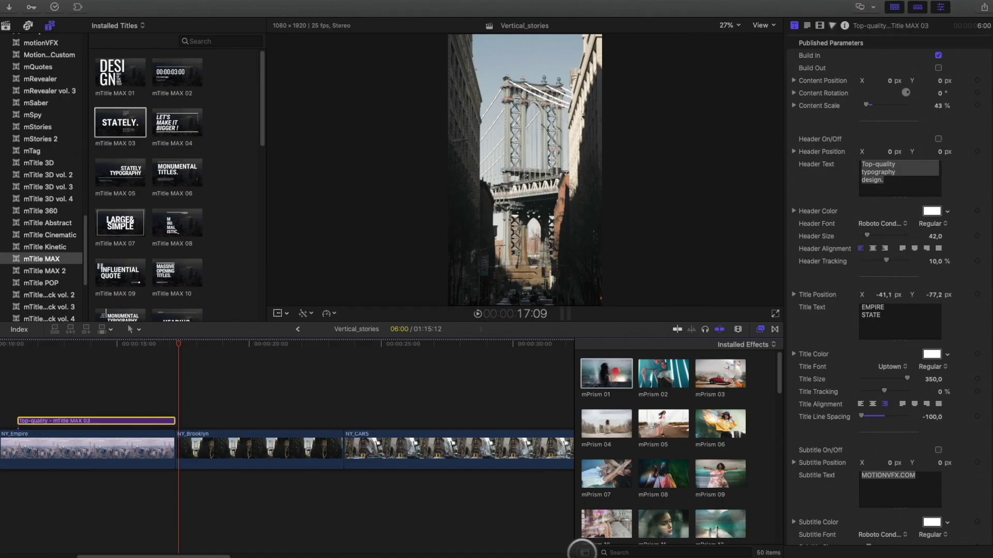
- Select the NY_Brooklyn clip and browse the mMovie Lights thumbnails down to mMovie Light 24
{"action": "left_click", "coordinate": [585, 553]}
{"action": "mouse_move", "coordinate": [188, 348]}
{"action": "left_mouse_down"}
{"action": "mouse_move", "coordinate": [285, 343]}
{"action": "mouse_move", "coordinate": [193, 356]}
{"action": "left_mouse_up"}
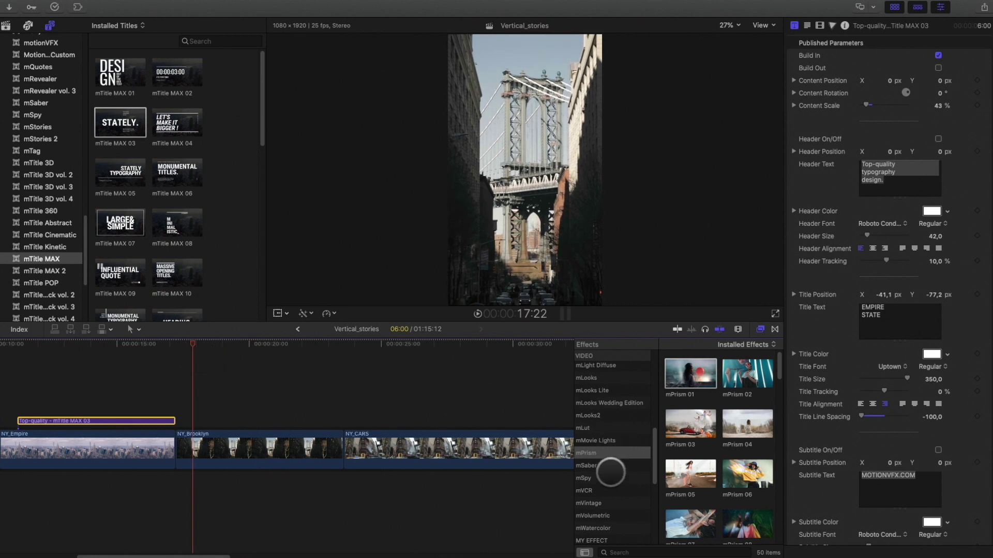
{"action": "left_click", "coordinate": [588, 441]}
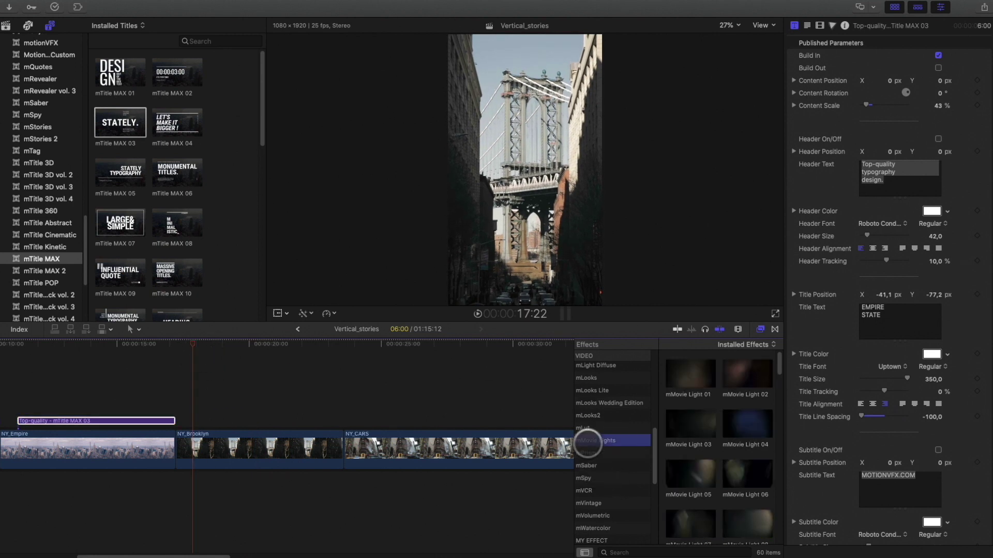
{"action": "key", "text": "c"}
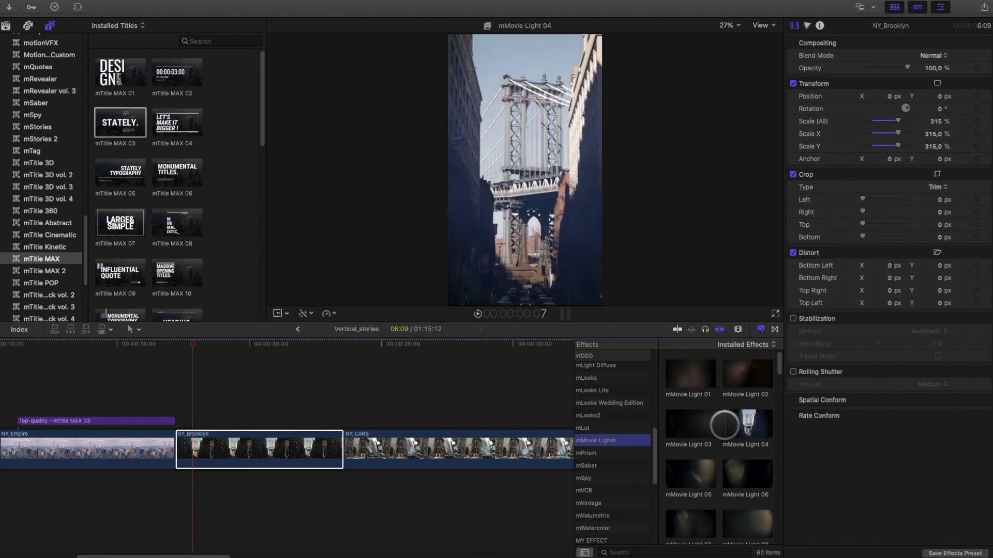
{"action": "scroll", "coordinate": [723, 424], "scroll_direction": "down", "scroll_amount": 5}
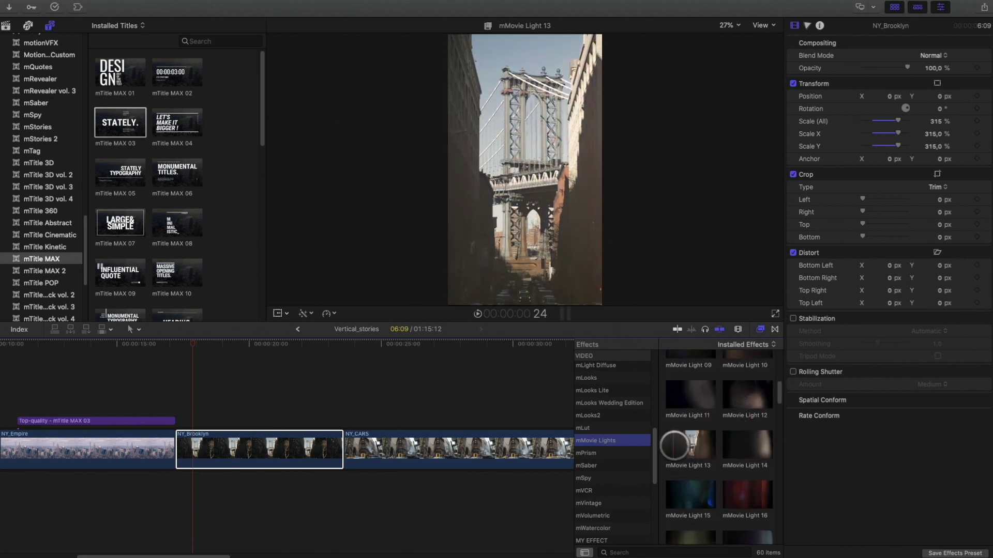
{"action": "scroll", "coordinate": [730, 495], "scroll_direction": "down", "scroll_amount": 5}
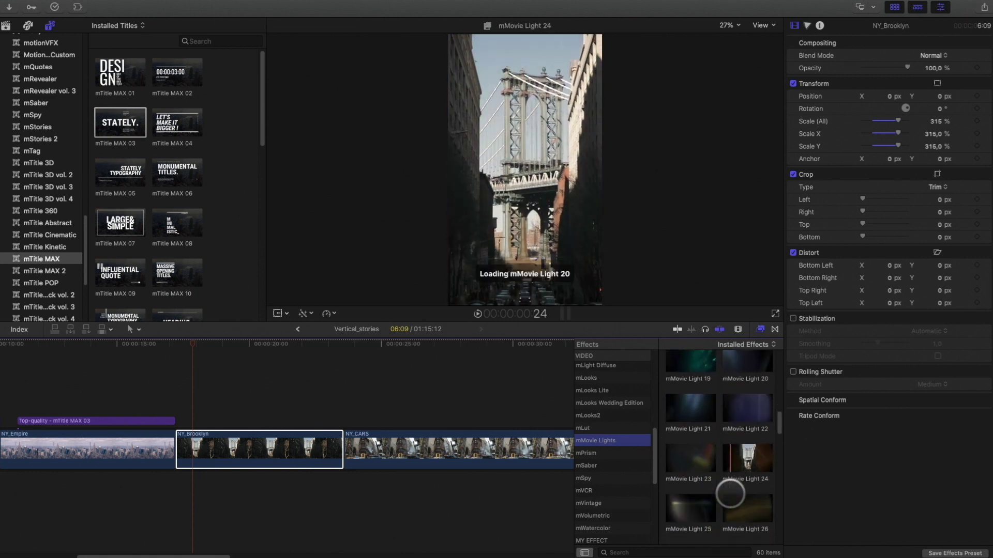
{"action": "scroll", "coordinate": [730, 495], "scroll_direction": "down", "scroll_amount": 1}
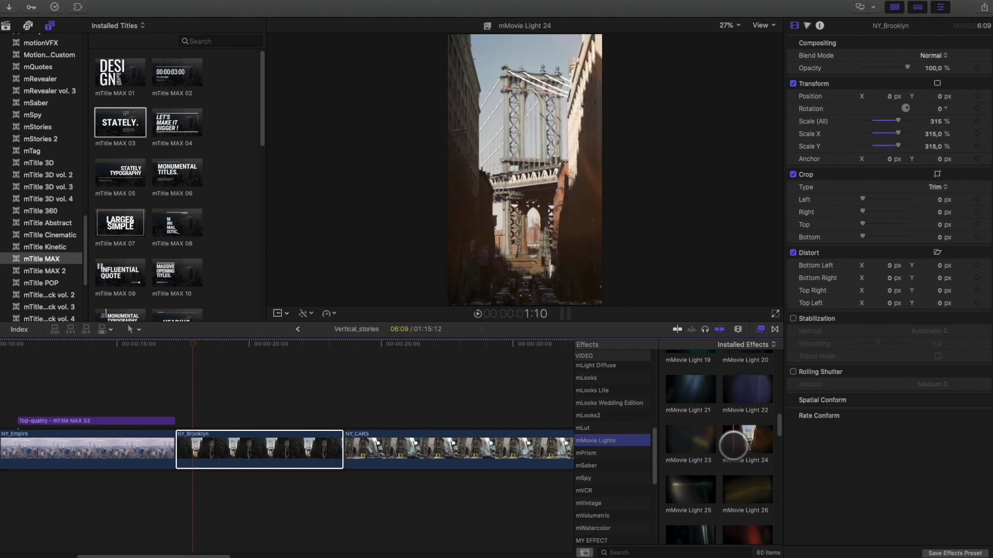
- Apply mMovie Light 24 to NY_Brooklyn, move the light lower, and lower Light Opacity to 88.61%
{"action": "left_click_drag", "start_coordinate": [734, 440], "coordinate": [284, 448]}
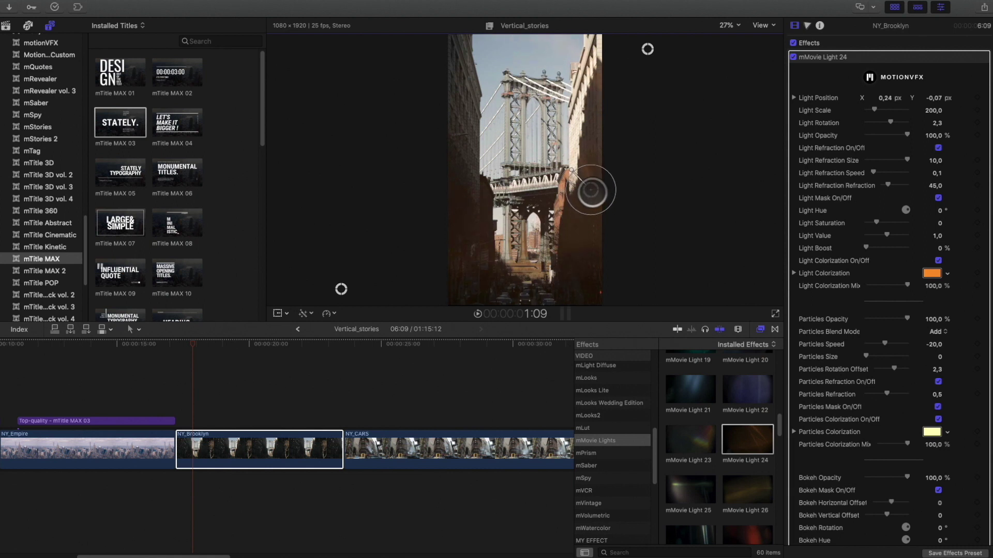
{"action": "left_click_drag", "start_coordinate": [587, 197], "coordinate": [584, 240]}
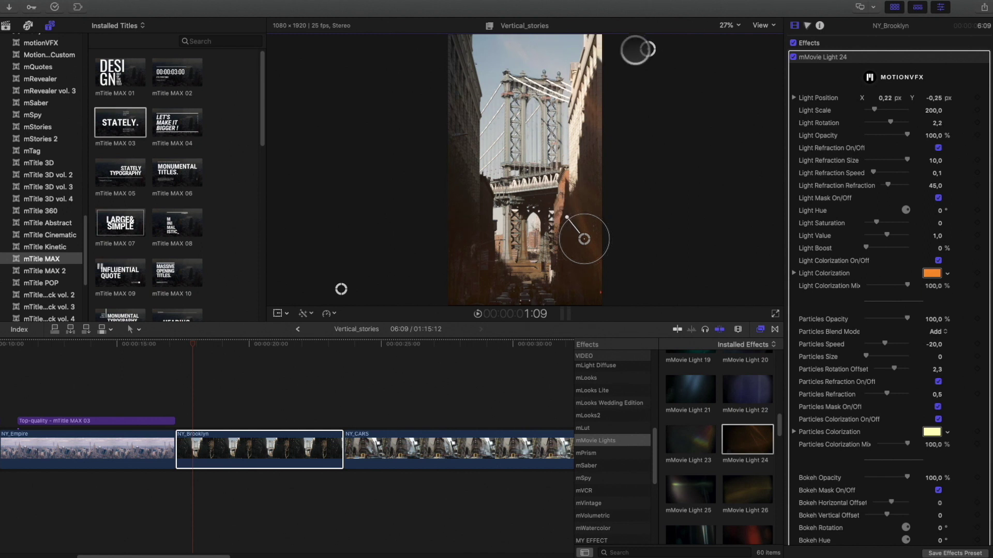
{"action": "left_click_drag", "start_coordinate": [647, 49], "coordinate": [717, 170]}
{"action": "left_click_drag", "start_coordinate": [248, 344], "coordinate": [273, 344]}
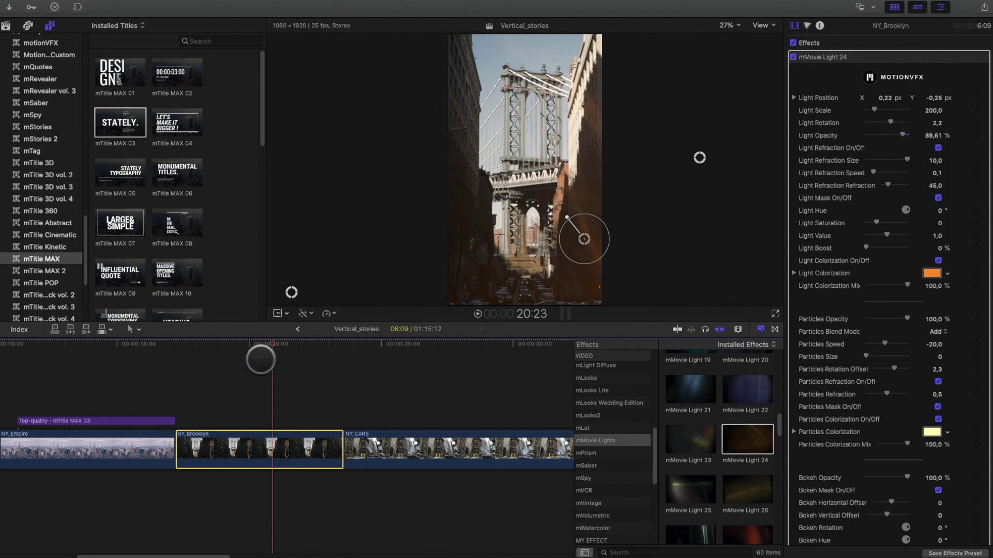
{"action": "left_click_drag", "start_coordinate": [261, 360], "coordinate": [226, 364]}
- Add the mStories 2 Wow reaction title above NY_Brooklyn, trimmed to about four seconds
{"action": "scroll", "coordinate": [37, 248], "scroll_direction": "up", "scroll_amount": 5}
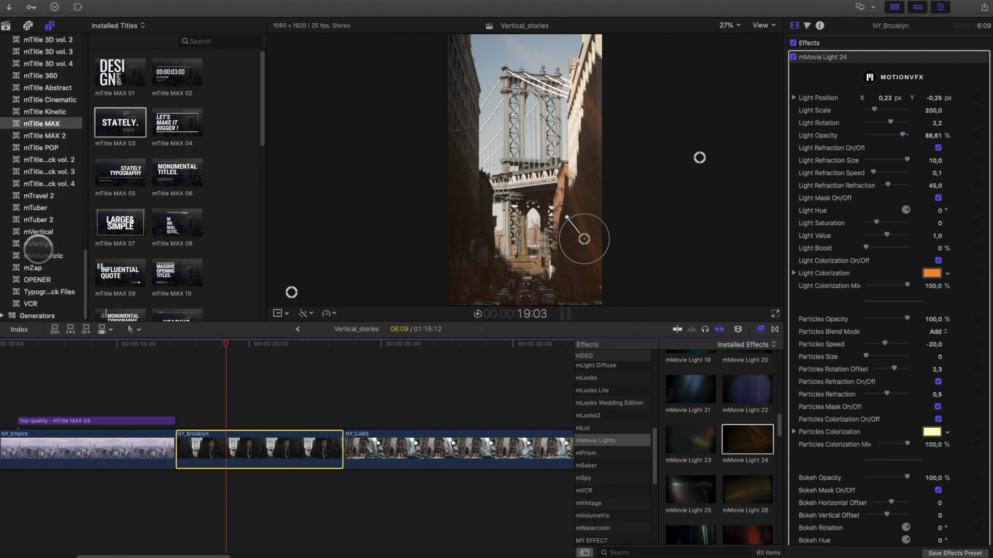
{"action": "left_click", "coordinate": [38, 202]}
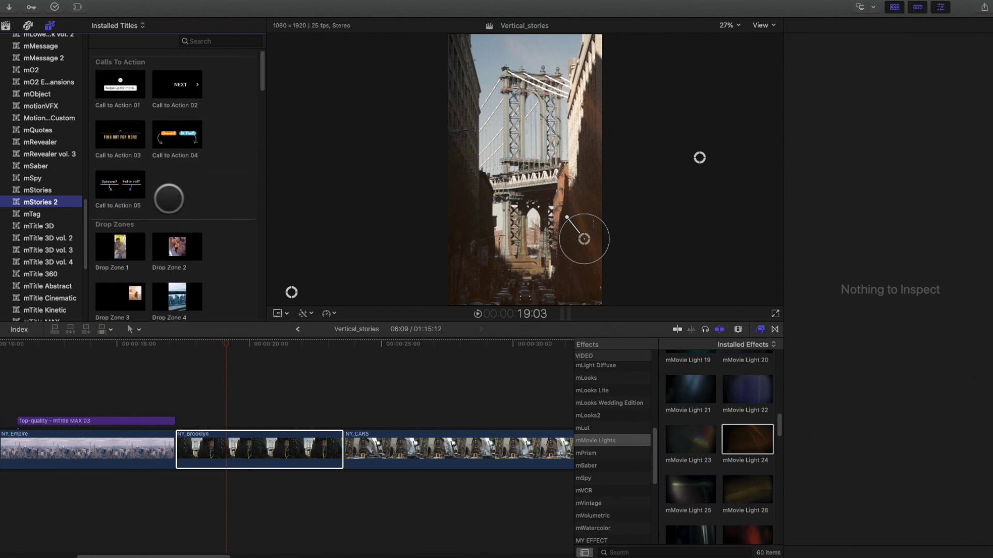
{"action": "scroll", "coordinate": [168, 198], "scroll_direction": "down", "scroll_amount": 5}
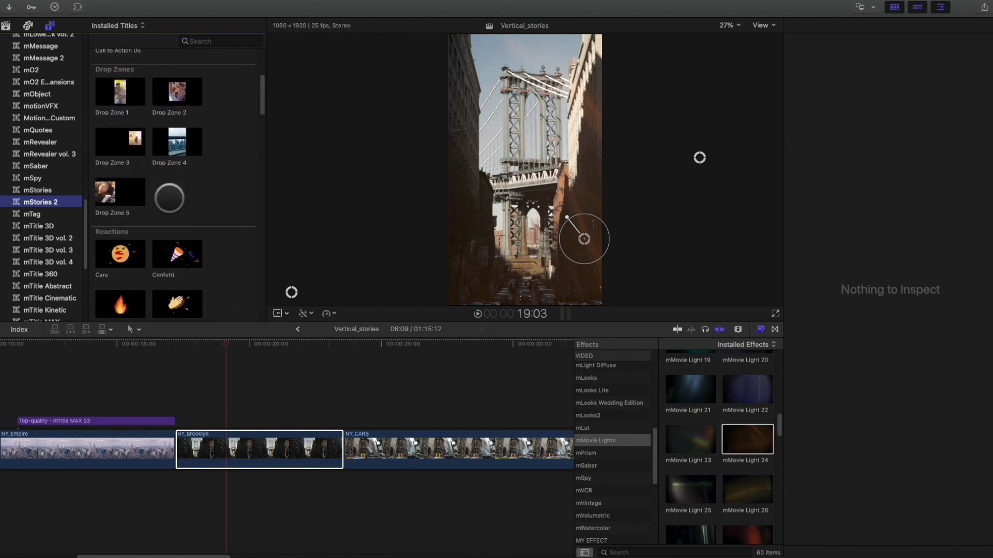
{"action": "scroll", "coordinate": [169, 198], "scroll_direction": "down", "scroll_amount": 5}
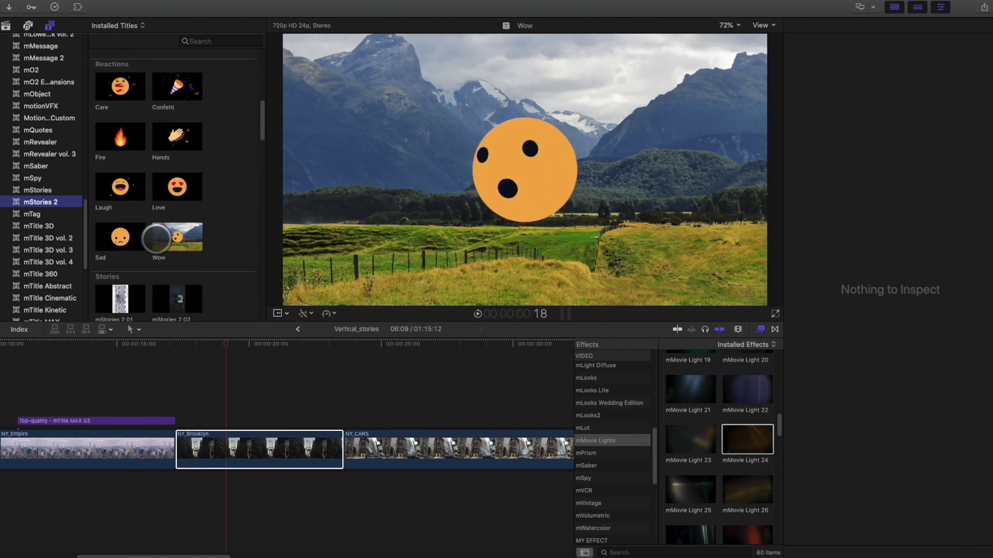
{"action": "left_click_drag", "start_coordinate": [177, 237], "coordinate": [339, 413]}
{"action": "left_click_drag", "start_coordinate": [489, 420], "coordinate": [343, 372]}
- Resize the Wow emoji in the upper right, preview its animation, and reselect the Wow clip
{"action": "left_click", "coordinate": [265, 343]}
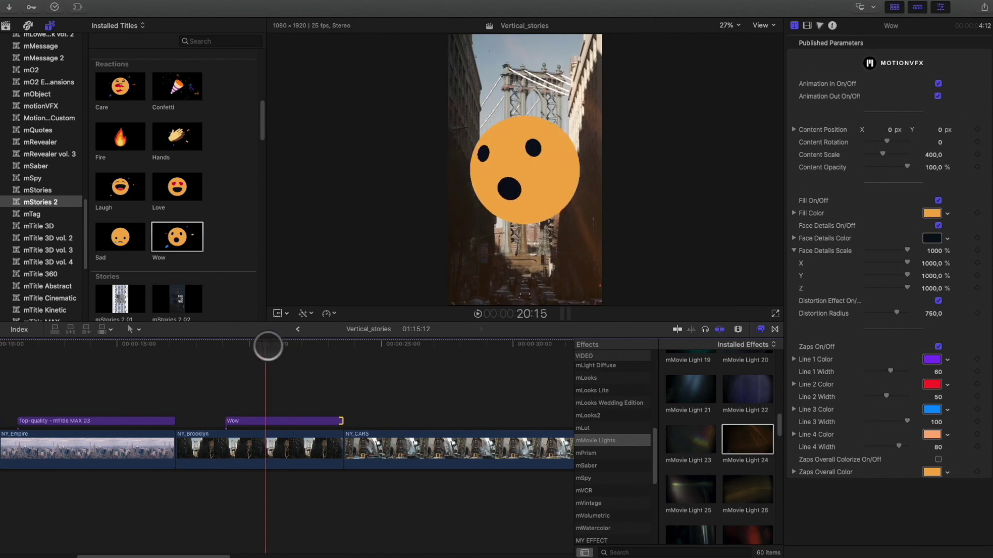
{"action": "left_click", "coordinate": [298, 343]}
{"action": "left_click_drag", "start_coordinate": [552, 213], "coordinate": [565, 67]}
{"action": "left_click", "coordinate": [218, 344]}
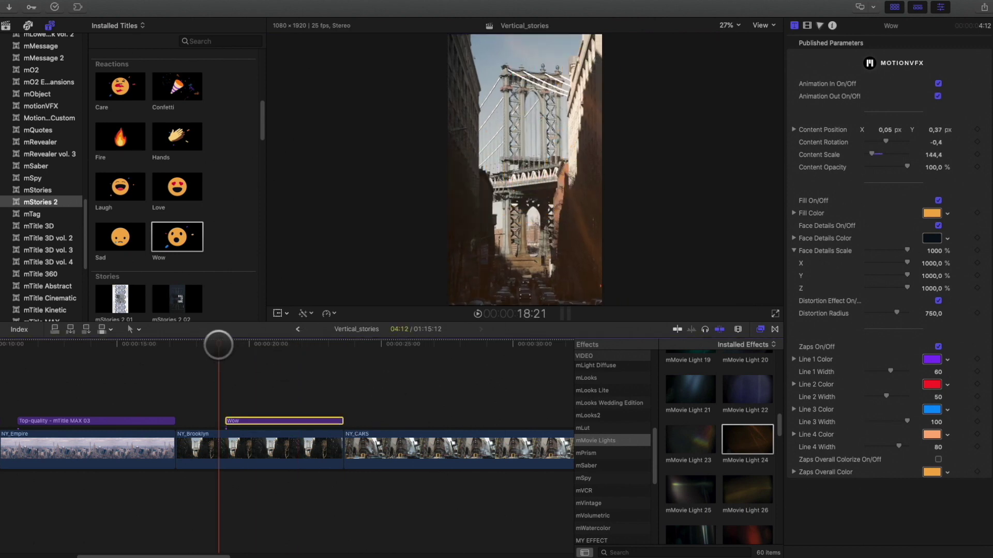
{"action": "key", "text": "space"}
{"action": "key", "text": "space"}
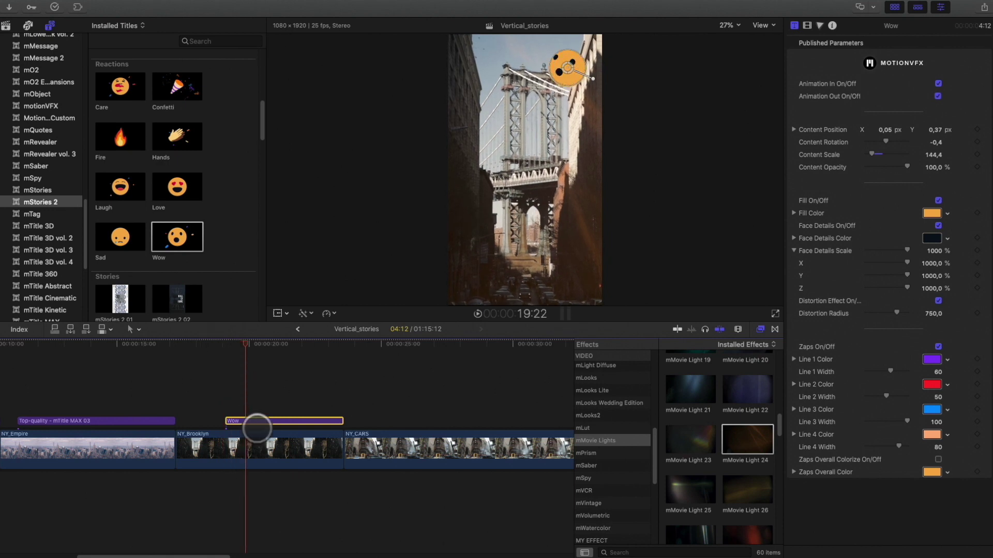
{"action": "left_click", "coordinate": [258, 446]}
{"action": "key", "text": "space"}
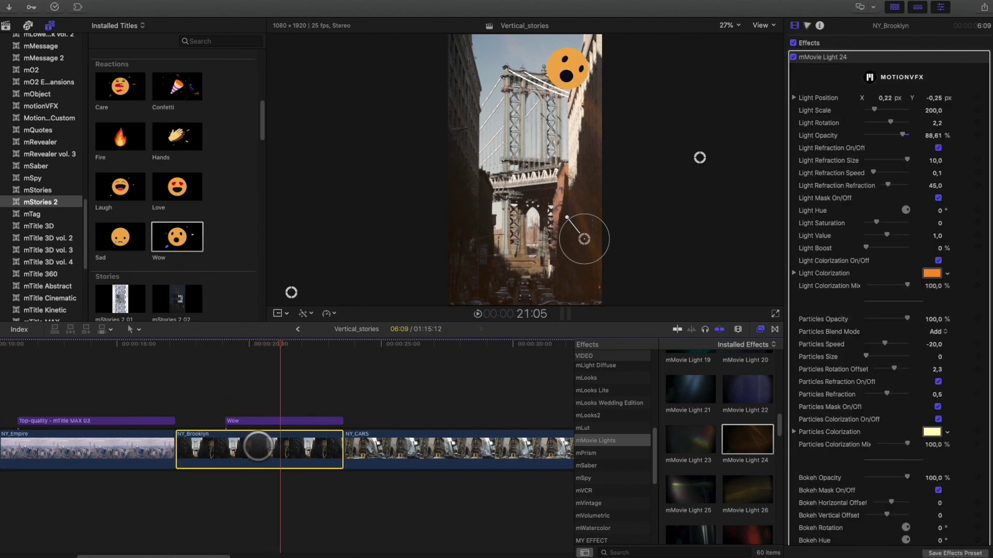
{"action": "left_click", "coordinate": [281, 420]}
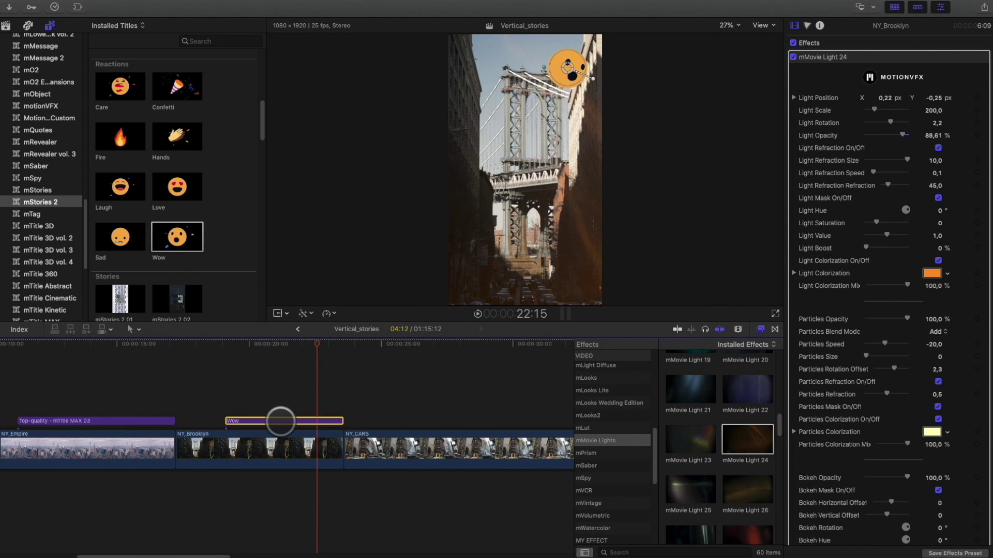
{"action": "left_click", "coordinate": [225, 349]}
- Place the Call to Action 04 title over the bridge shot and select it
{"action": "scroll", "coordinate": [169, 164], "scroll_direction": "down", "scroll_amount": 10}
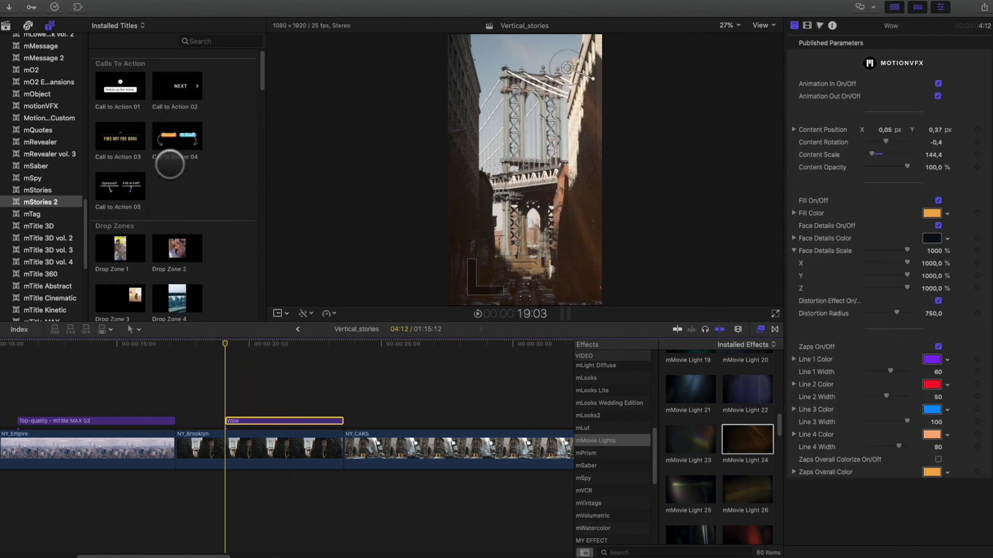
{"action": "left_click_drag", "start_coordinate": [177, 133], "coordinate": [206, 418]}
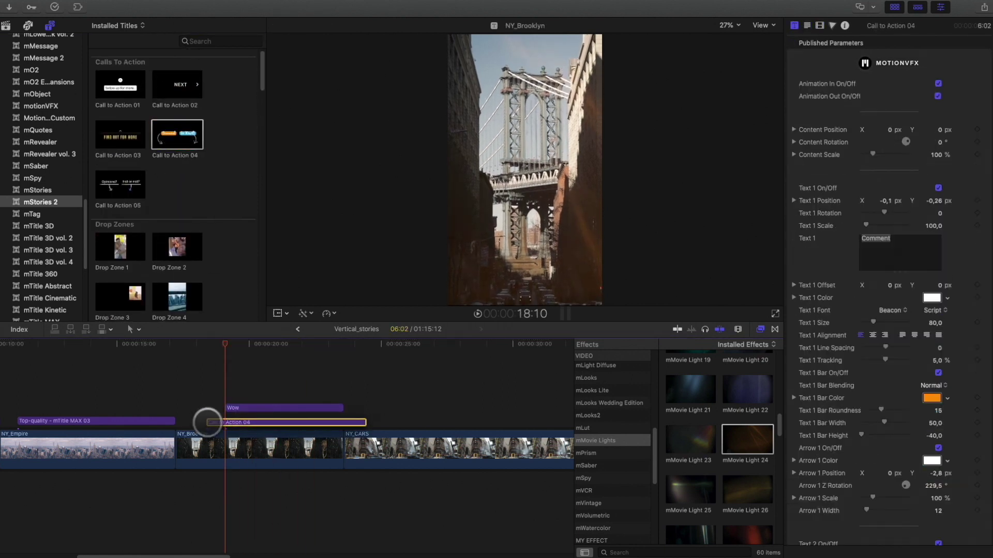
{"action": "left_click", "coordinate": [334, 408]}
{"action": "left_click", "coordinate": [326, 420]}
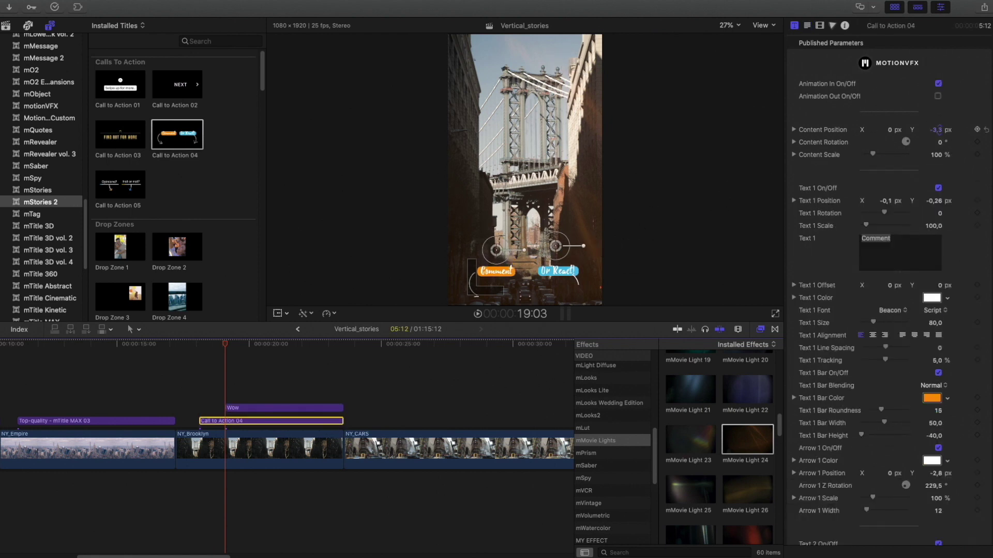
{"action": "left_click_drag", "start_coordinate": [251, 343], "coordinate": [279, 344]}
- Replace the callout's placeholder text with Brooklyn and review the Brooklyn and Manhattan labels
{"action": "left_click", "coordinate": [806, 231]}
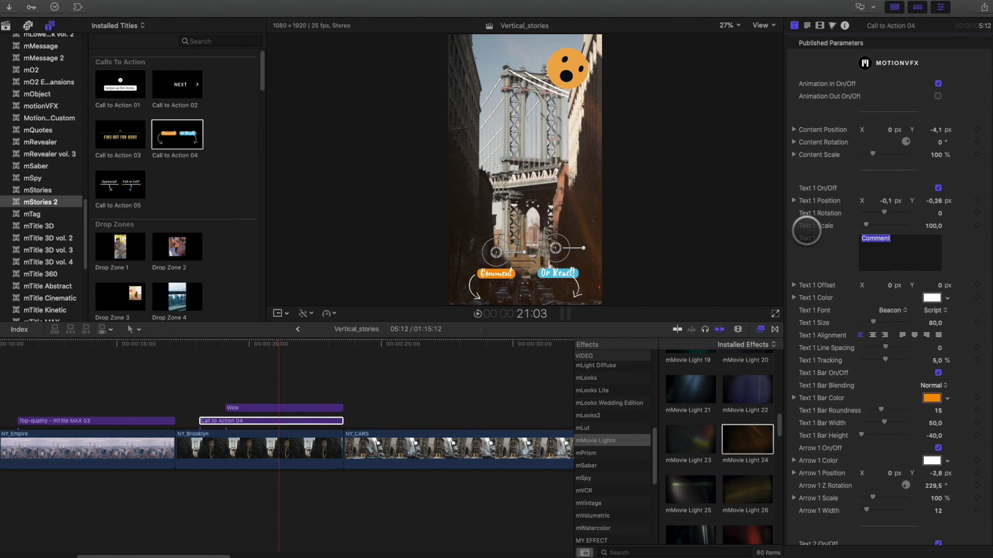
{"action": "type", "text": "Brook"}
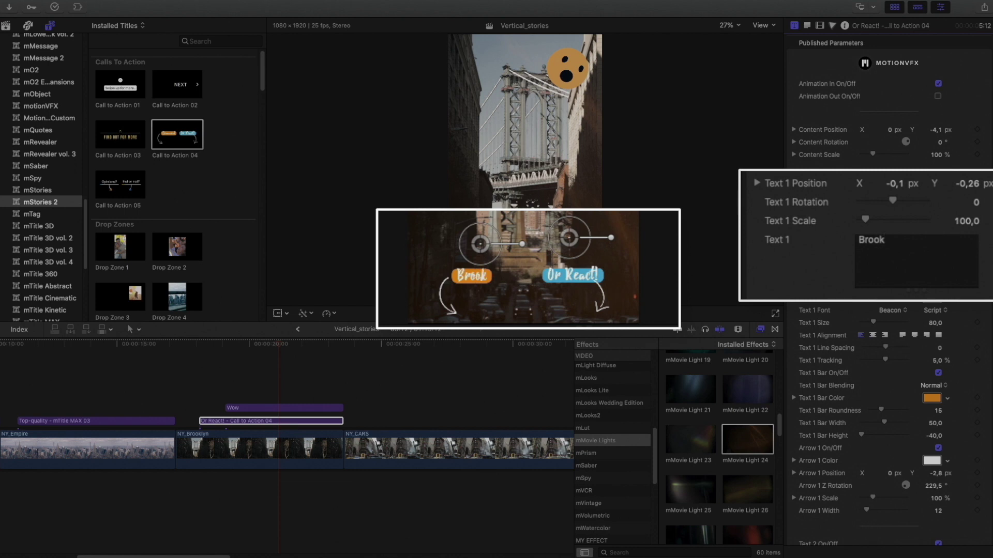
{"action": "type", "text": "lyn"}
{"action": "scroll", "coordinate": [891, 440], "scroll_direction": "down", "scroll_amount": 6}
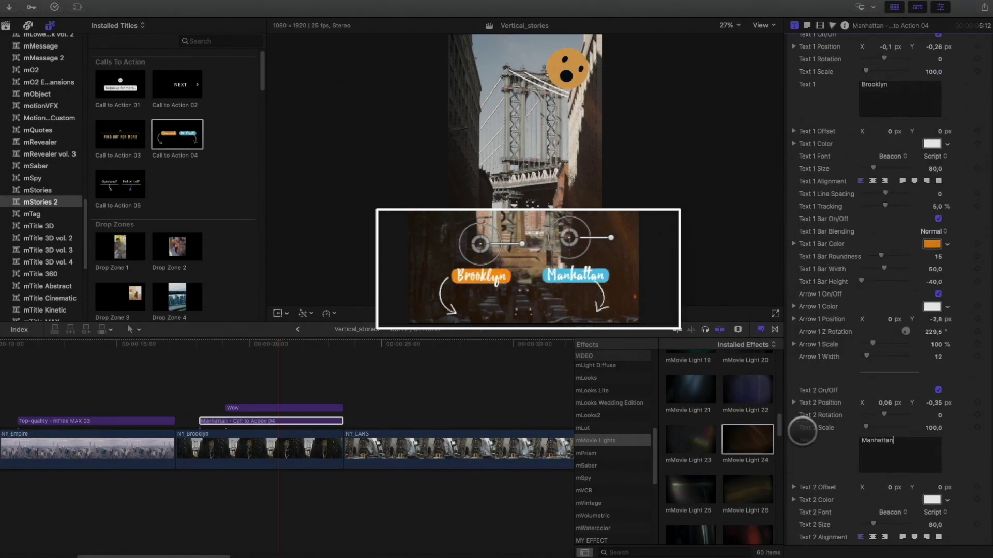
{"action": "scroll", "coordinate": [810, 433], "scroll_direction": "down", "scroll_amount": 6}
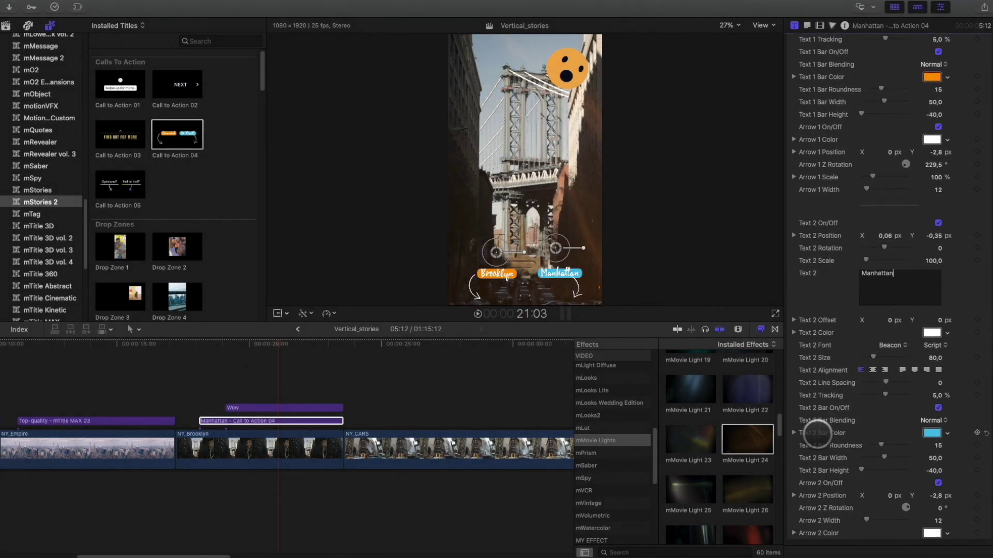
{"action": "left_click_drag", "start_coordinate": [277, 342], "coordinate": [303, 346]}
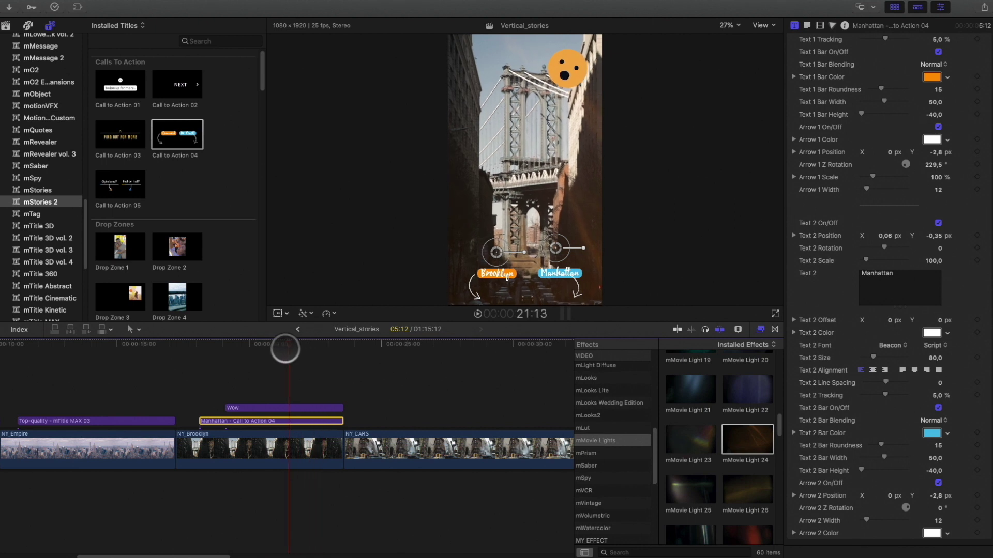
{"action": "left_click_drag", "start_coordinate": [239, 354], "coordinate": [373, 348]}
{"action": "scroll", "coordinate": [181, 261], "scroll_direction": "down", "scroll_amount": 15}
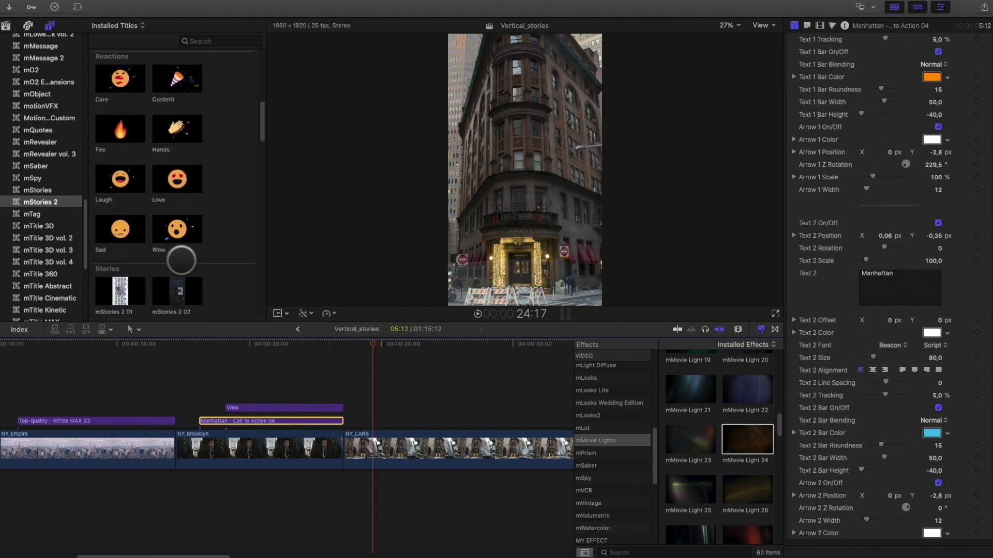
{"action": "scroll", "coordinate": [181, 260], "scroll_direction": "up", "scroll_amount": 3}
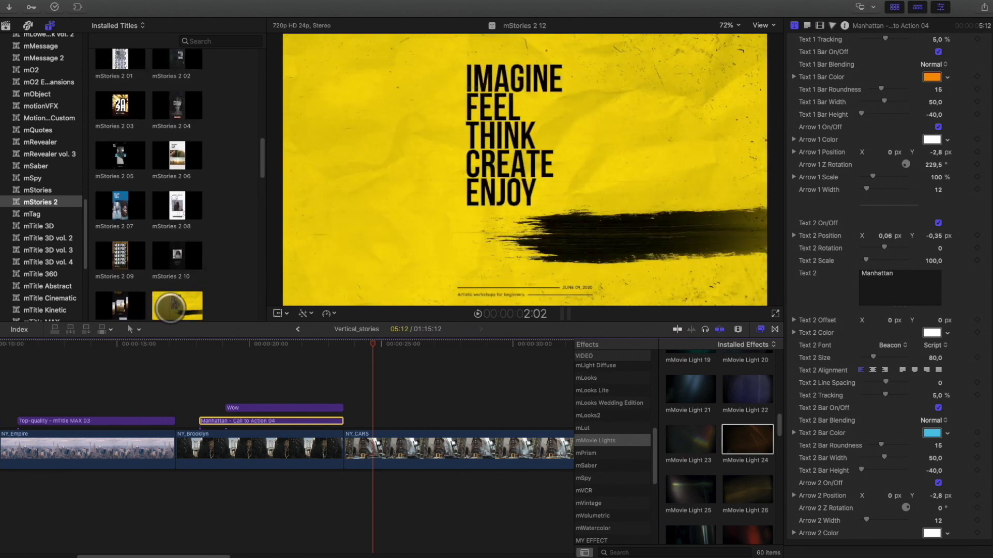
{"action": "left_click_drag", "start_coordinate": [173, 306], "coordinate": [374, 412]}
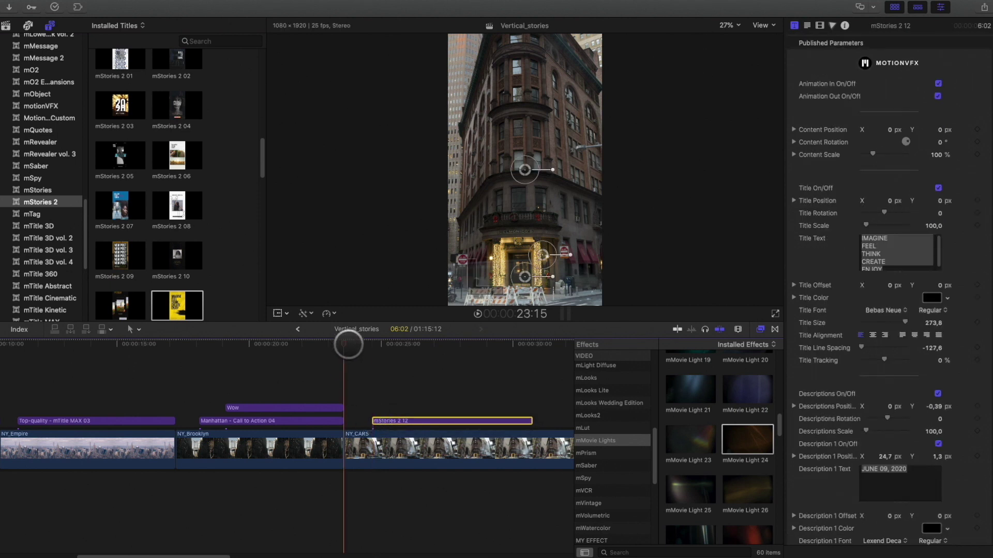
{"action": "key", "text": "space"}
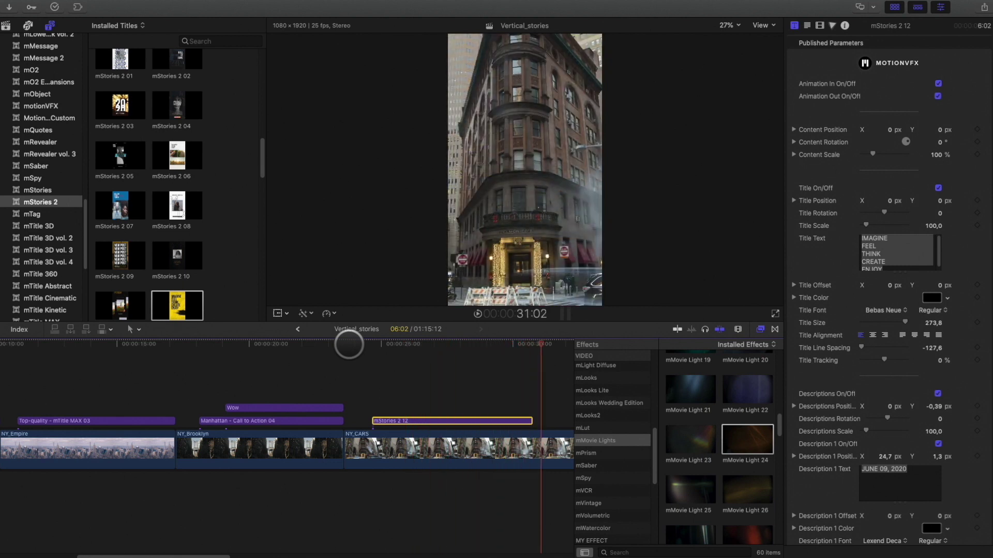
{"action": "key", "text": "Delete"}
{"action": "scroll", "coordinate": [416, 399], "scroll_direction": "right", "scroll_amount": 5}
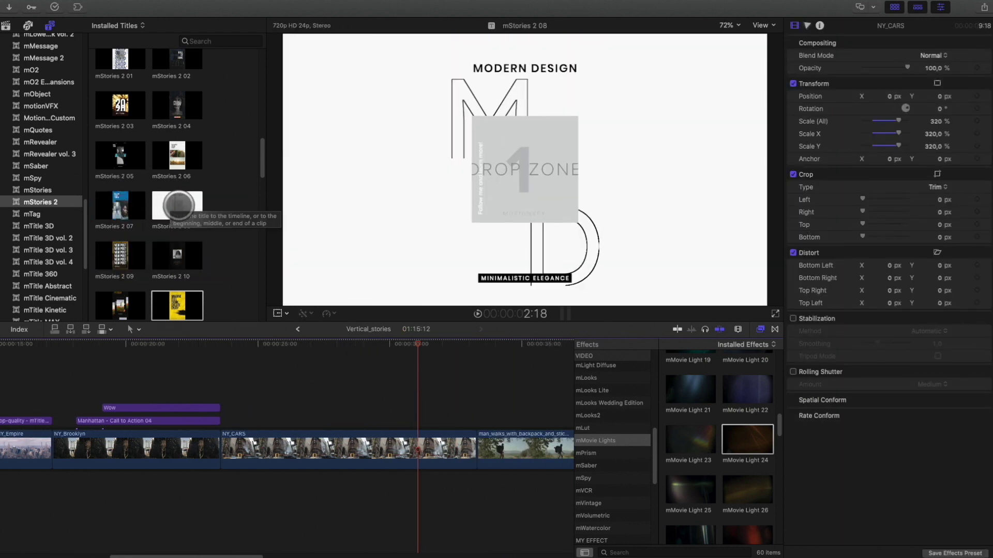
{"action": "scroll", "coordinate": [179, 205], "scroll_direction": "down", "scroll_amount": 3}
{"action": "scroll", "coordinate": [178, 205], "scroll_direction": "down", "scroll_amount": 2}
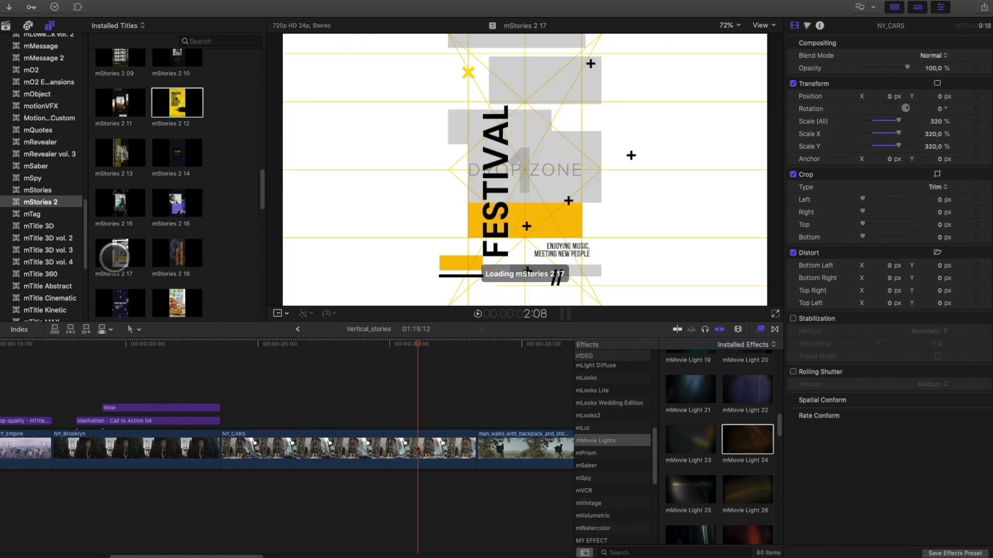
{"action": "scroll", "coordinate": [120, 256], "scroll_direction": "down", "scroll_amount": 3}
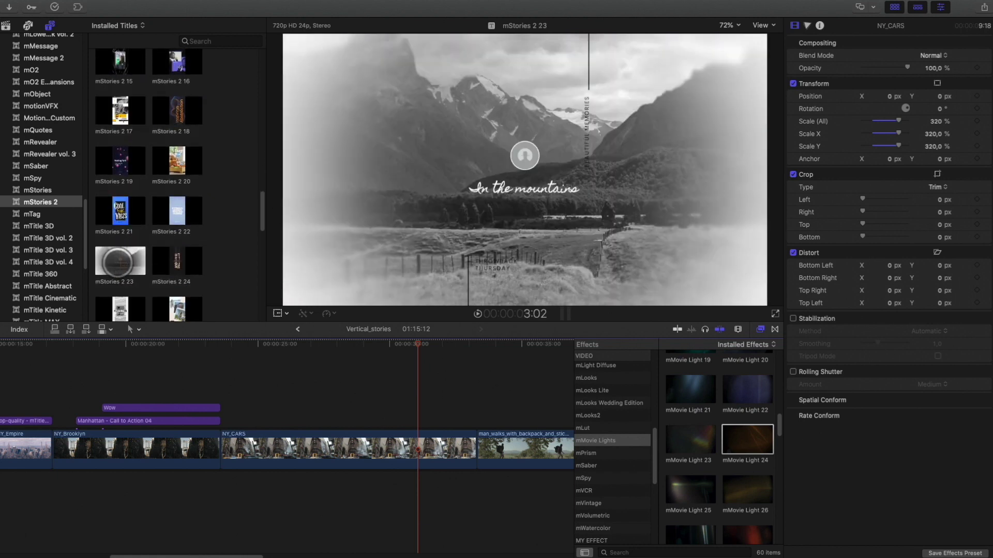
{"action": "scroll", "coordinate": [111, 263], "scroll_direction": "down", "scroll_amount": 5}
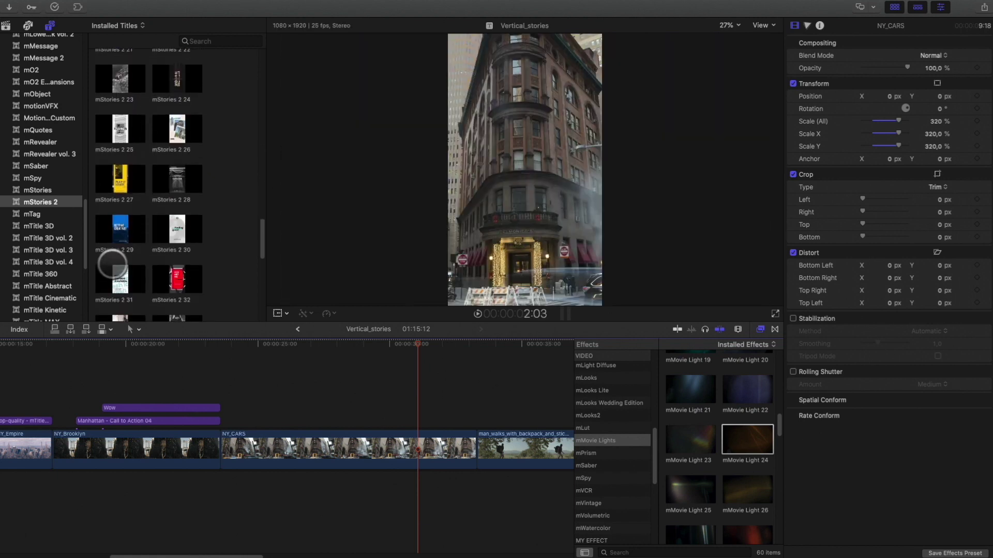
{"action": "scroll", "coordinate": [114, 155], "scroll_direction": "up", "scroll_amount": 1}
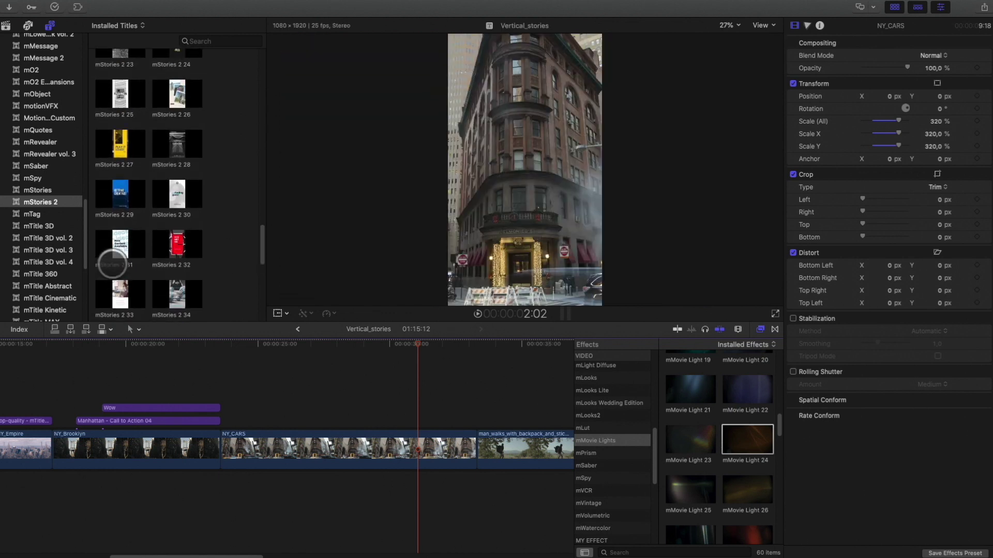
{"action": "scroll", "coordinate": [120, 181], "scroll_direction": "down", "scroll_amount": 5}
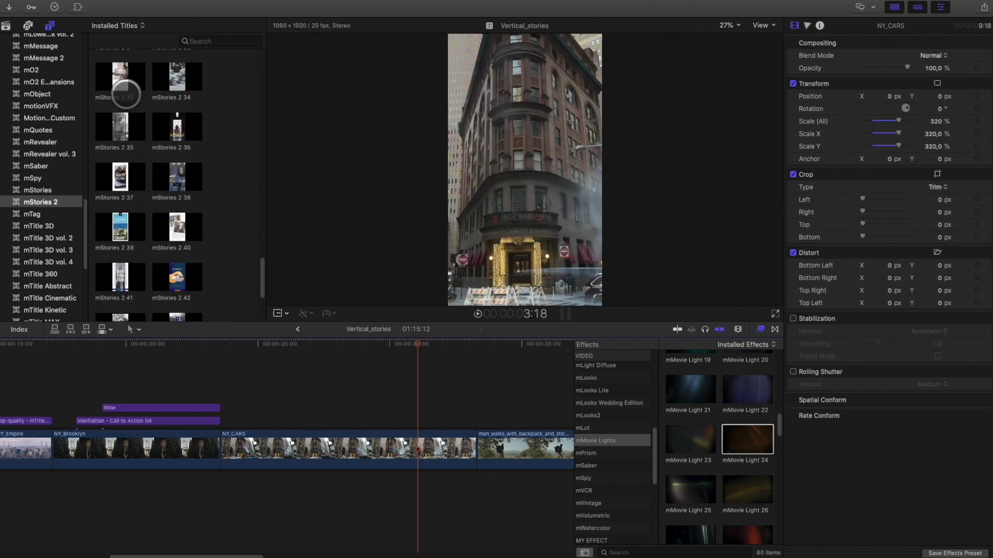
- Place mStories 2 41 over NY_CARS and make the CITY TOUR 2020 text orange
{"action": "left_click_drag", "start_coordinate": [120, 236], "coordinate": [224, 420]}
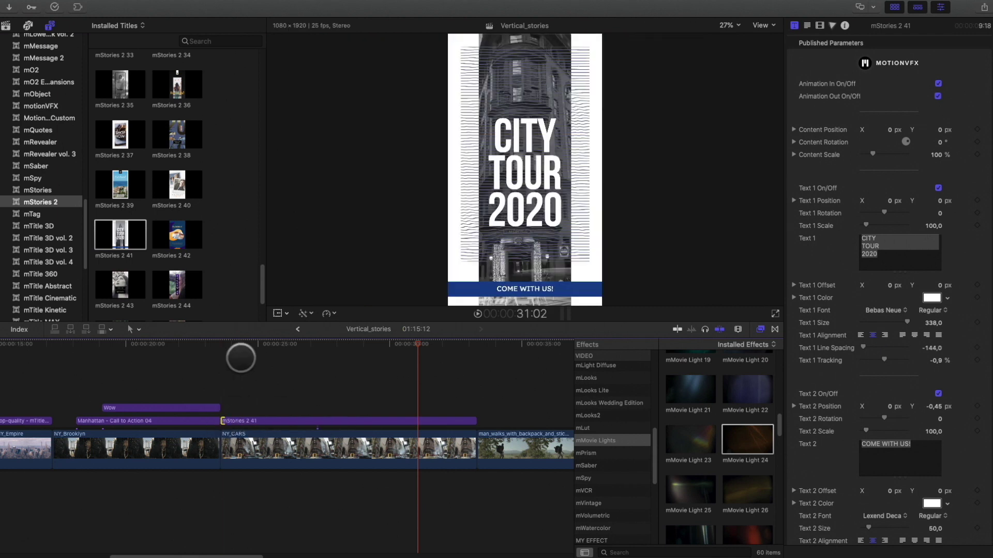
{"action": "left_click", "coordinate": [221, 347]}
{"action": "key", "text": "space"}
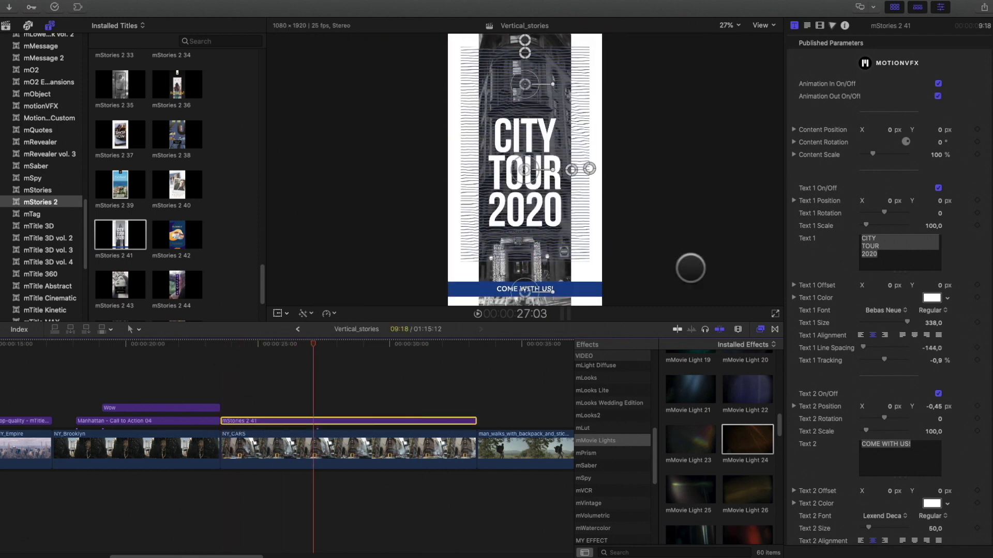
{"action": "left_click", "coordinate": [932, 298]}
{"action": "left_click", "coordinate": [920, 519]}
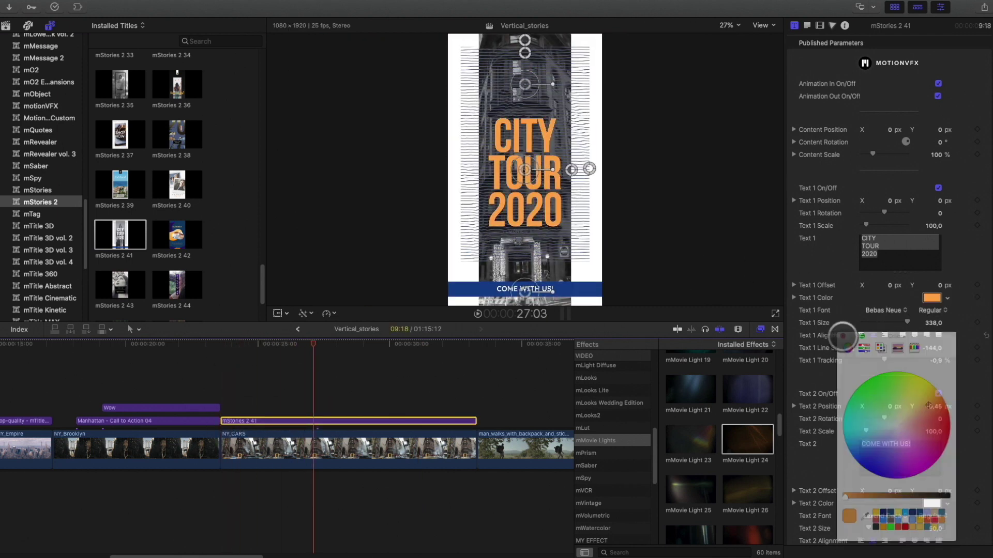
{"action": "left_click", "coordinate": [842, 336]}
- Make the COME WITH US! bar orange, keeping the title clip at full length
{"action": "scroll", "coordinate": [910, 439], "scroll_direction": "down", "scroll_amount": 5}
{"action": "left_click", "coordinate": [931, 468]}
{"action": "left_click", "coordinate": [941, 518]}
{"action": "left_click", "coordinate": [842, 336]}
{"action": "left_click", "coordinate": [293, 346]}
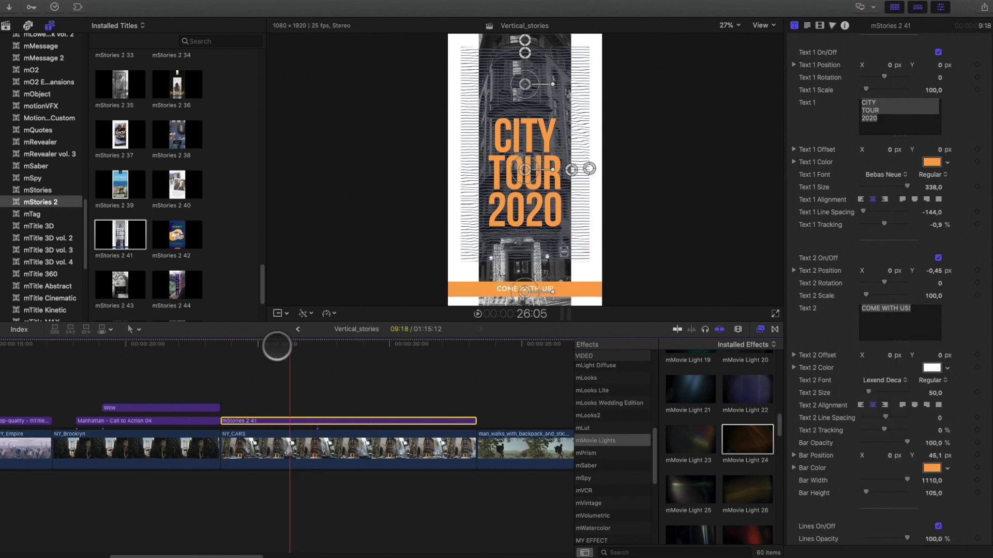
{"action": "mouse_move", "coordinate": [475, 421]}
{"action": "left_mouse_down"}
{"action": "mouse_move", "coordinate": [401, 422]}
{"action": "mouse_move", "coordinate": [472, 420]}
{"action": "left_mouse_up"}
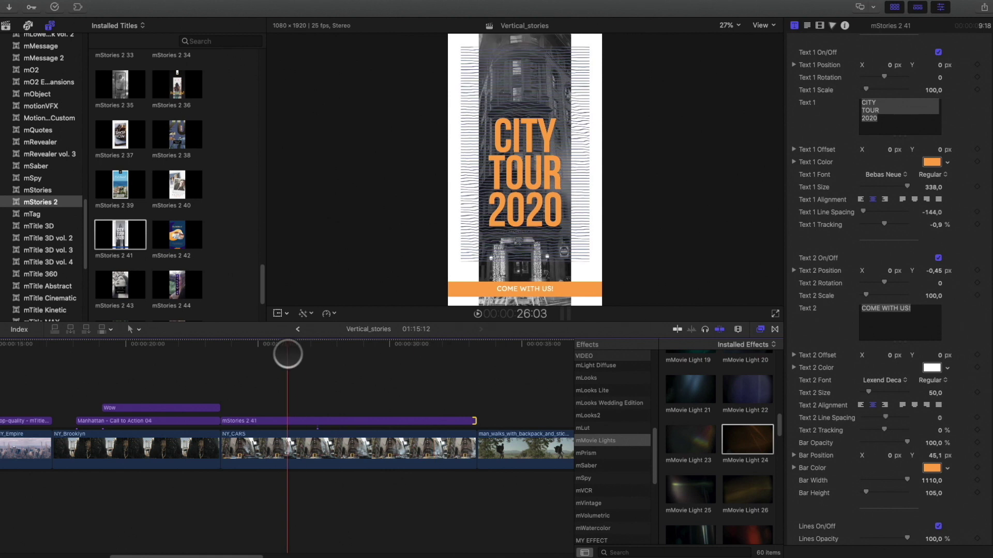
{"action": "left_click", "coordinate": [376, 344]}
{"action": "scroll", "coordinate": [228, 246], "scroll_direction": "up", "scroll_amount": 10}
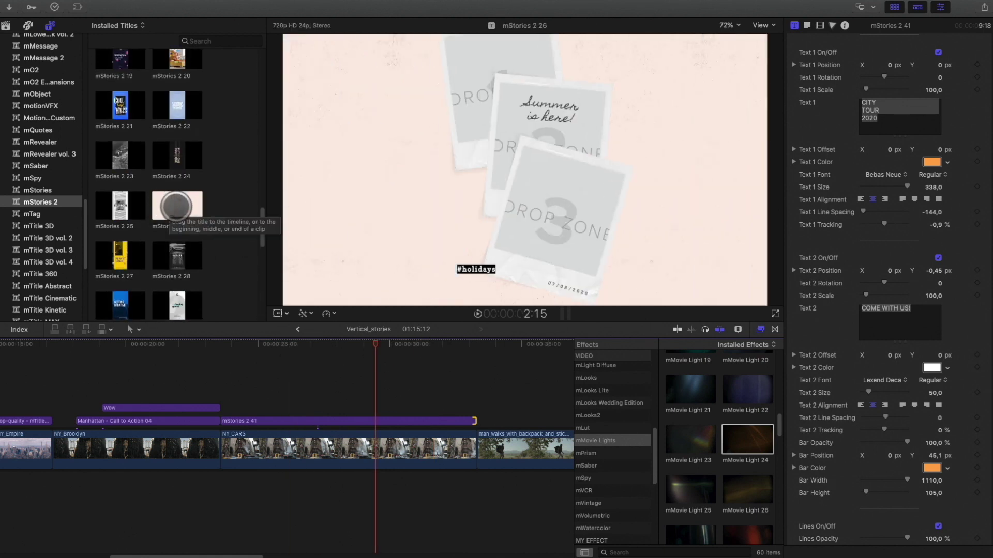
- Place the mStories 2 26 collage template after NY_CARS and select it
{"action": "left_click_drag", "start_coordinate": [177, 206], "coordinate": [470, 448]}
{"action": "scroll", "coordinate": [284, 445], "scroll_direction": "right", "scroll_amount": 5}
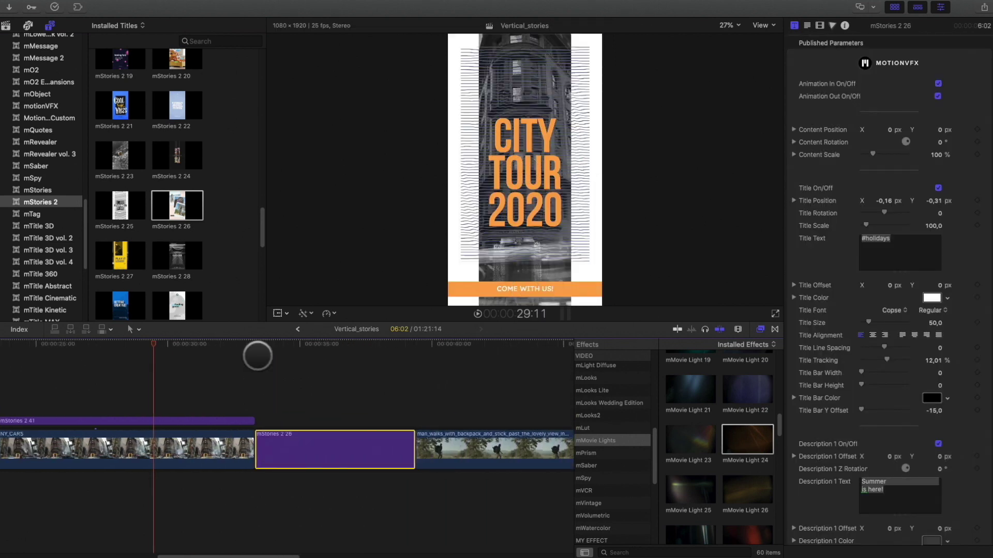
{"action": "left_click_drag", "start_coordinate": [259, 354], "coordinate": [344, 355]}
{"action": "left_click", "coordinate": [5, 25]}
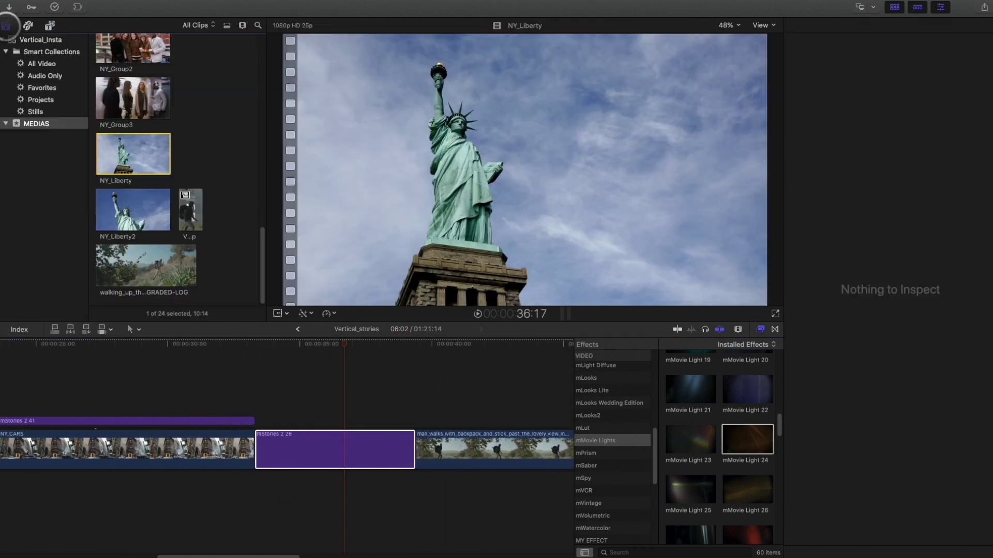
{"action": "left_click", "coordinate": [328, 441]}
{"action": "scroll", "coordinate": [833, 258], "scroll_direction": "down", "scroll_amount": 6}
{"action": "scroll", "coordinate": [832, 258], "scroll_direction": "down", "scroll_amount": 8}
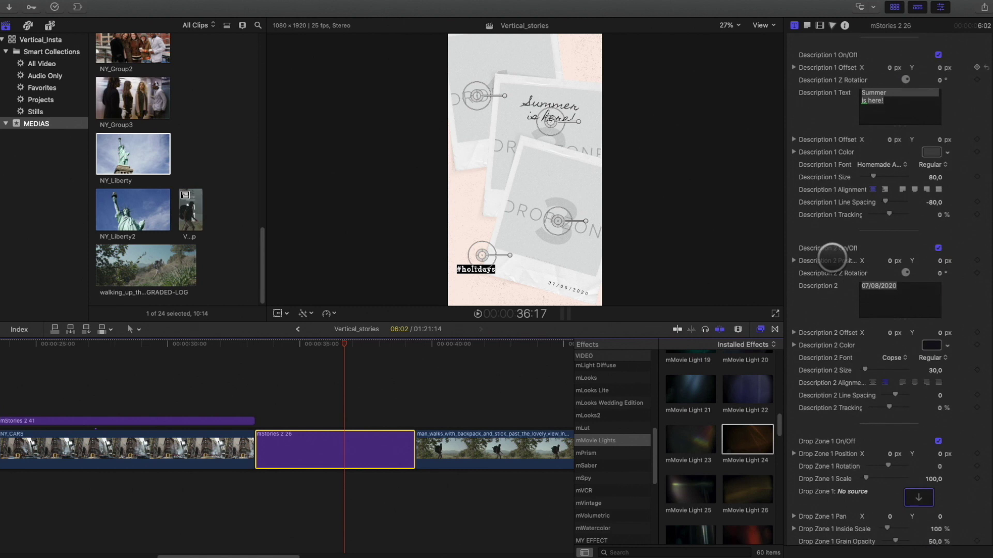
- Fill Drop Zone 1 with NY_Group2, then shift and shrink the photo inside its frame
{"action": "left_click", "coordinate": [919, 309]}
{"action": "scroll", "coordinate": [200, 148], "scroll_direction": "up", "scroll_amount": 5}
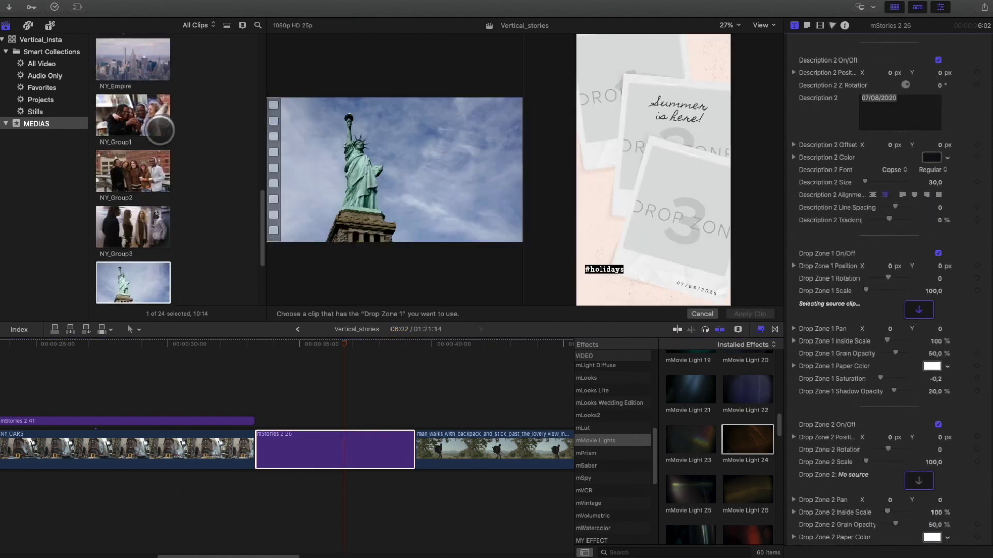
{"action": "left_click", "coordinate": [122, 179]}
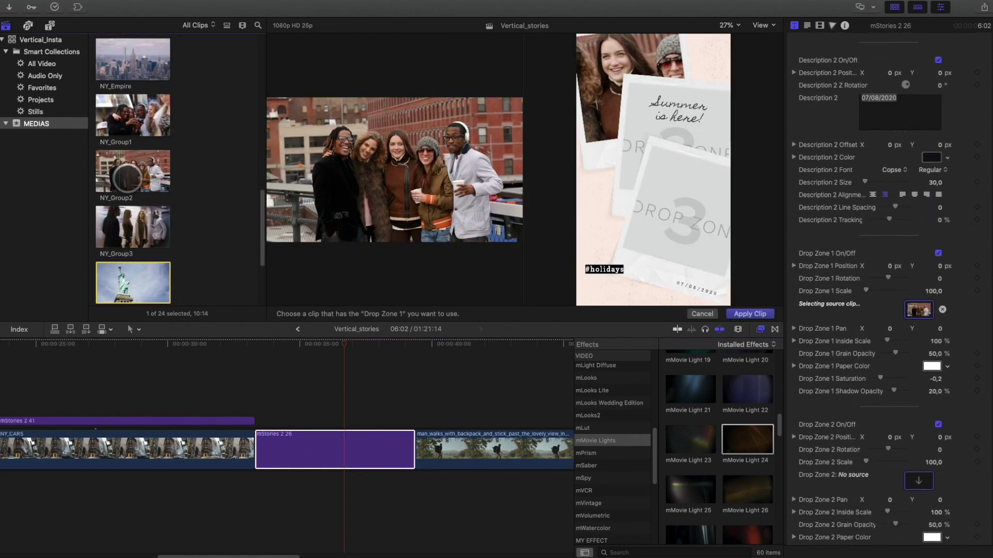
{"action": "left_click", "coordinate": [750, 314]}
{"action": "scroll", "coordinate": [817, 418], "scroll_direction": "down", "scroll_amount": 10}
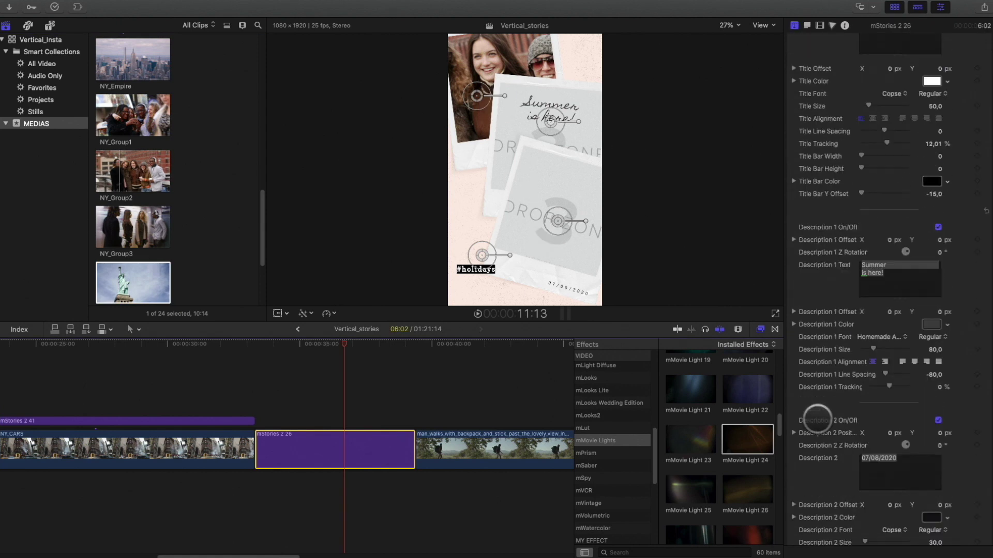
{"action": "scroll", "coordinate": [865, 447], "scroll_direction": "down", "scroll_amount": 2}
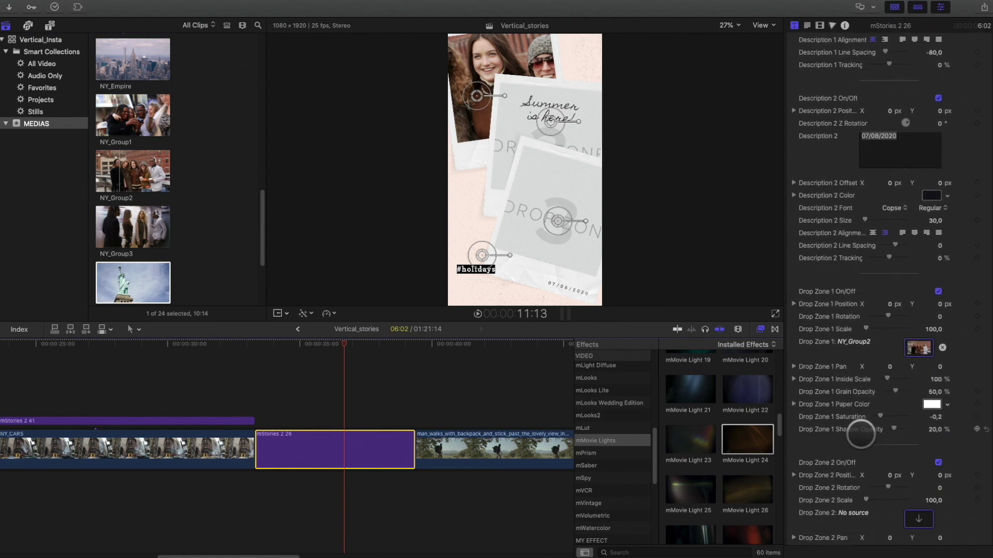
{"action": "left_click_drag", "start_coordinate": [886, 377], "coordinate": [937, 362]}
{"action": "left_click_drag", "start_coordinate": [887, 379], "coordinate": [888, 367]}
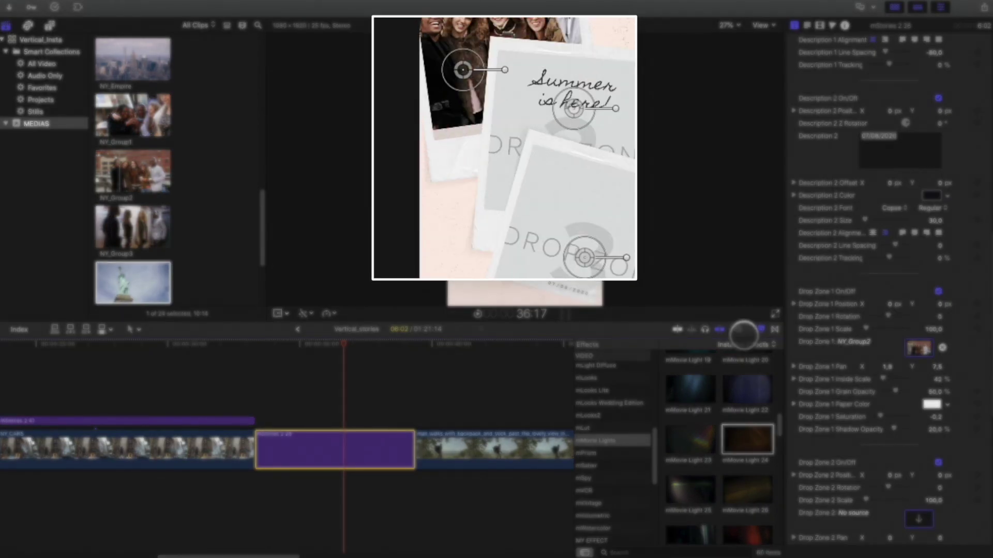
- Fill Drop Zone 2 with NY_Group3, scaled to 30% and moved up in its frame
{"action": "left_click", "coordinate": [918, 519]}
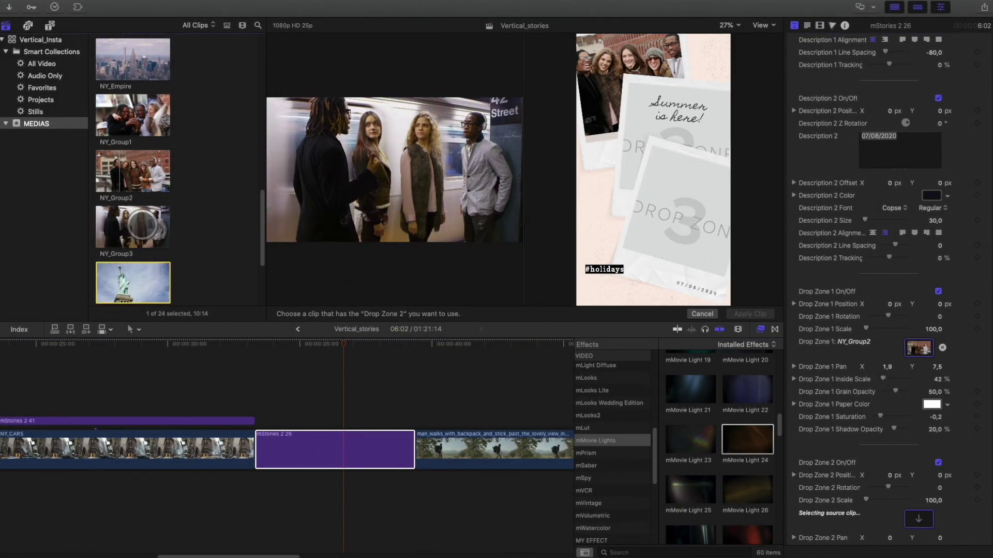
{"action": "left_click", "coordinate": [140, 227]}
{"action": "key", "text": "Return"}
{"action": "left_click", "coordinate": [349, 452]}
{"action": "scroll", "coordinate": [876, 465], "scroll_direction": "down", "scroll_amount": 10}
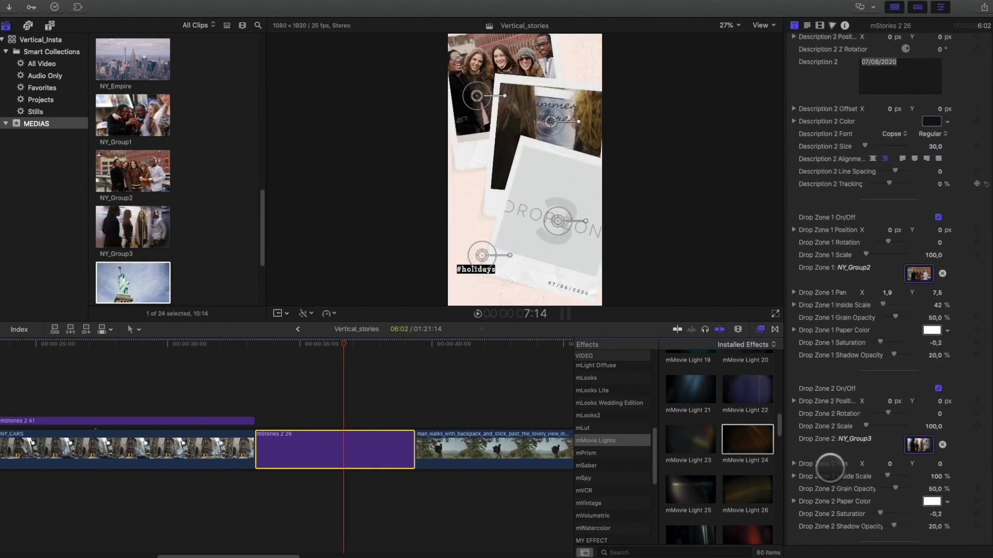
{"action": "left_click_drag", "start_coordinate": [882, 383], "coordinate": [884, 383]}
{"action": "left_click_drag", "start_coordinate": [940, 371], "coordinate": [942, 368]}
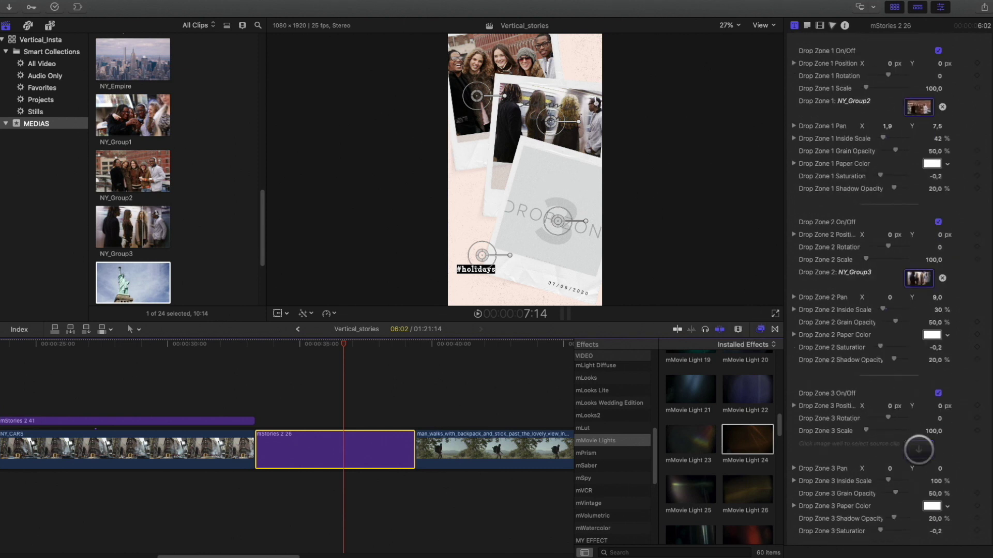
- Fill Drop Zone 3 with NY_Group1 and pan the photo sideways
{"action": "left_click", "coordinate": [918, 521]}
{"action": "scroll", "coordinate": [916, 517], "scroll_direction": "down", "scroll_amount": 3}
{"action": "left_click", "coordinate": [160, 122]}
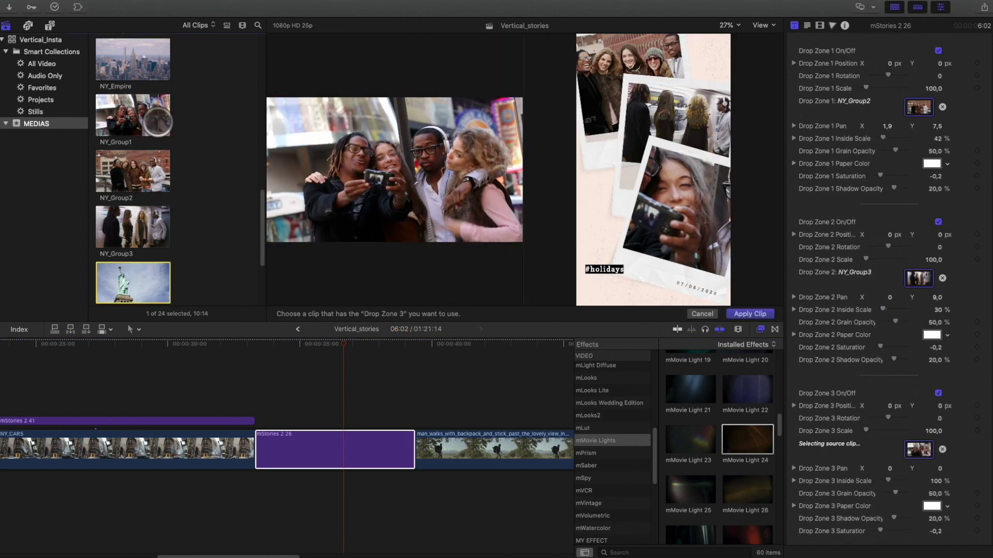
{"action": "left_click", "coordinate": [747, 314]}
{"action": "scroll", "coordinate": [860, 425], "scroll_direction": "down", "scroll_amount": 20}
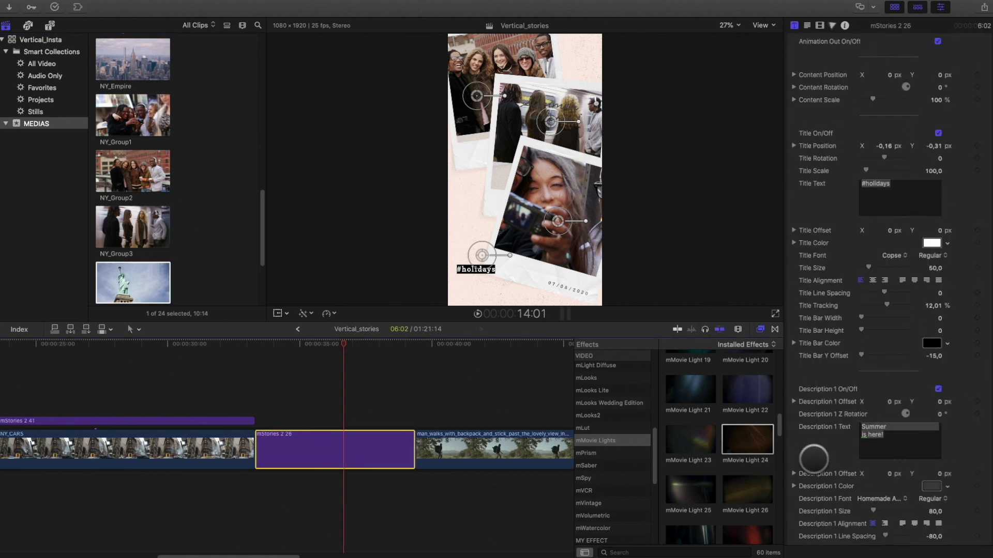
{"action": "mouse_move", "coordinate": [883, 446]}
{"action": "left_mouse_down"}
{"action": "mouse_move", "coordinate": [886, 435]}
{"action": "mouse_move", "coordinate": [937, 429]}
{"action": "mouse_move", "coordinate": [885, 446]}
{"action": "left_mouse_up"}
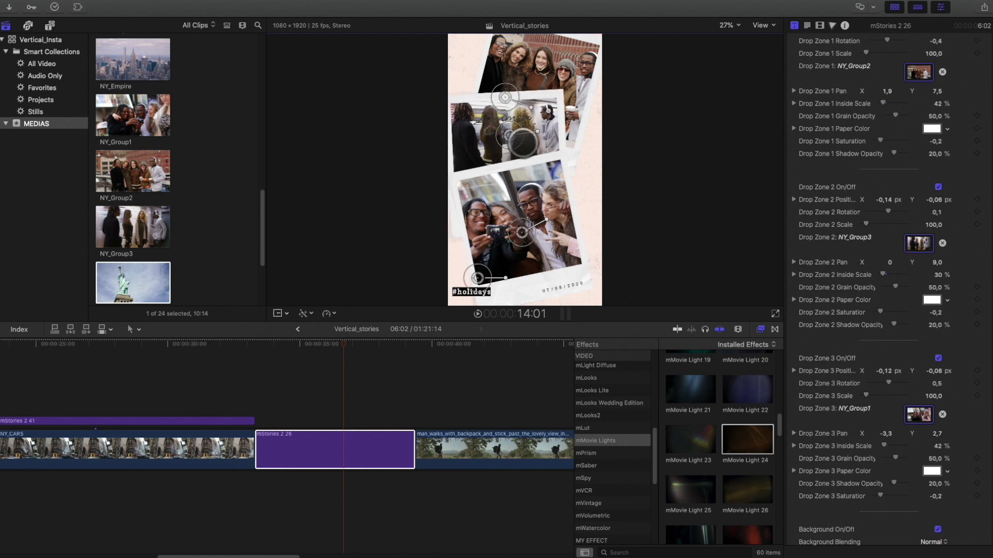
- Make the Best Friends caption red and tint the story background a darker blue-grey
{"action": "scroll", "coordinate": [889, 223], "scroll_direction": "up", "scroll_amount": 15}
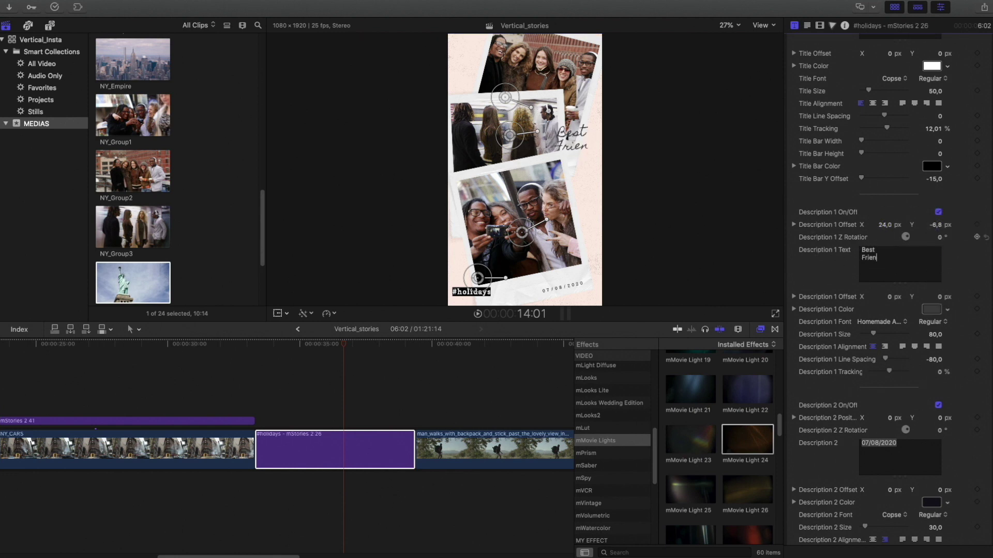
{"action": "left_click", "coordinate": [930, 310]}
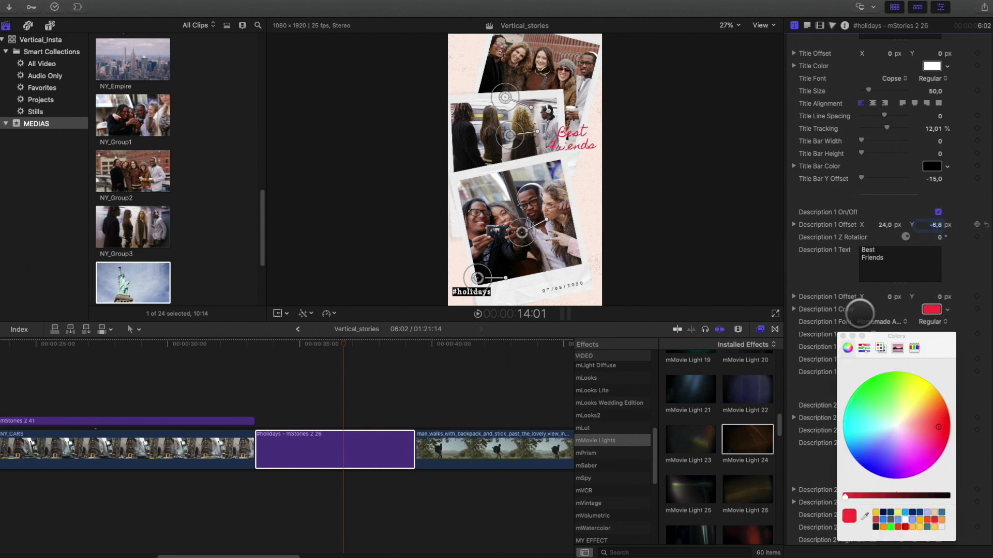
{"action": "left_click", "coordinate": [936, 222]}
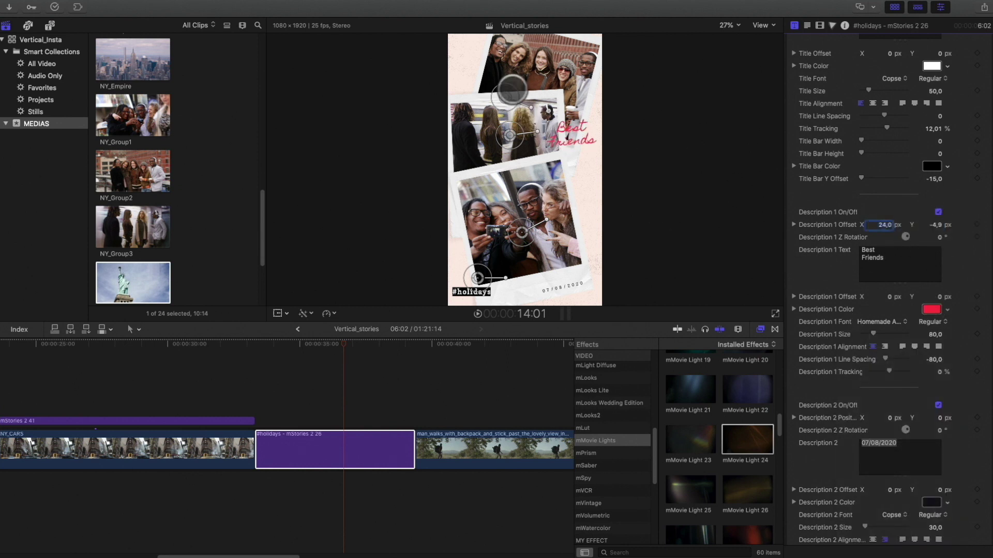
{"action": "scroll", "coordinate": [889, 289], "scroll_direction": "down", "scroll_amount": 15}
{"action": "left_click", "coordinate": [931, 496]}
{"action": "left_click_drag", "start_coordinate": [895, 497], "coordinate": [912, 495]}
{"action": "left_click", "coordinate": [887, 431]}
{"action": "left_click", "coordinate": [843, 336]}
- Trim the end of the #holidays story clip back to about 36:02
{"action": "left_click", "coordinate": [328, 357]}
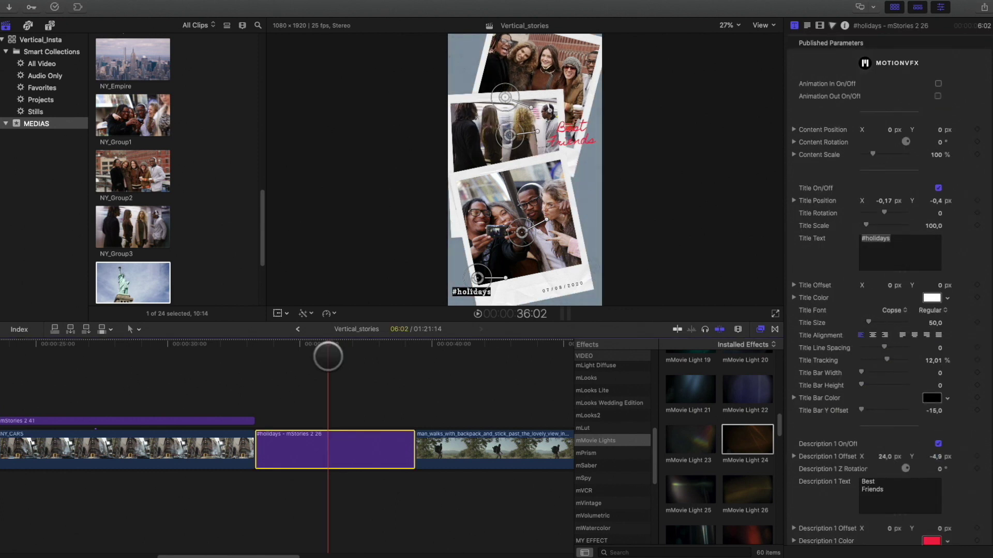
{"action": "left_click_drag", "start_coordinate": [413, 453], "coordinate": [326, 453]}
{"action": "mouse_move", "coordinate": [317, 370]}
{"action": "left_mouse_down"}
{"action": "mouse_move", "coordinate": [284, 350]}
{"action": "mouse_move", "coordinate": [260, 361]}
{"action": "mouse_move", "coordinate": [309, 357]}
{"action": "left_mouse_up"}
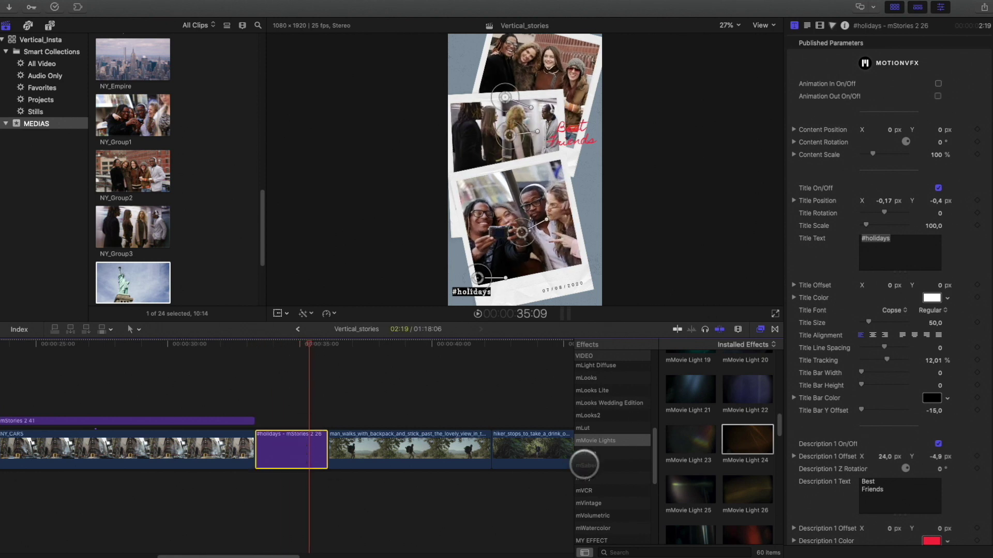
- Apply the mFilmLook Seaside look to the #holidays collage and scrub through to review it
{"action": "scroll", "coordinate": [591, 404], "scroll_direction": "up", "scroll_amount": 3}
{"action": "left_click", "coordinate": [591, 399]}
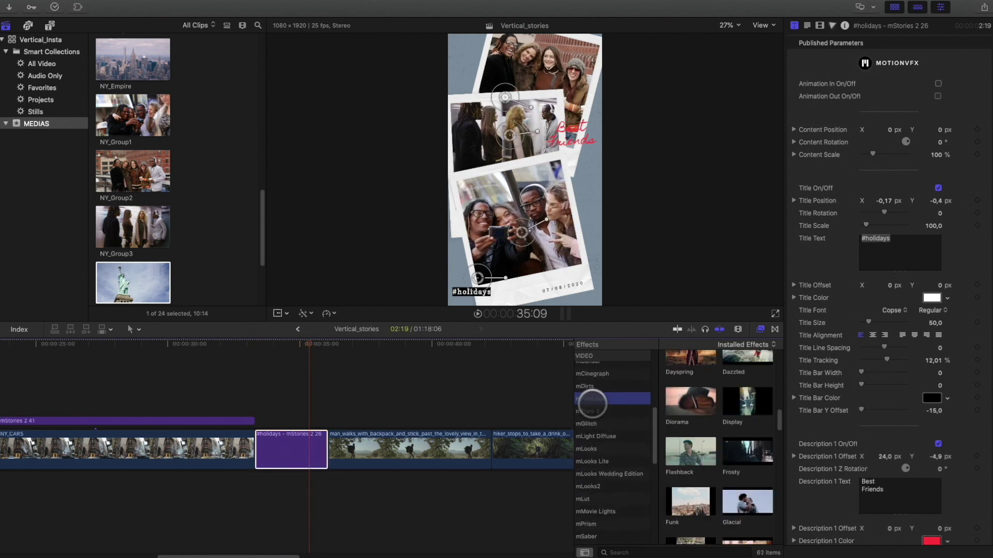
{"action": "scroll", "coordinate": [698, 443], "scroll_direction": "down", "scroll_amount": 8}
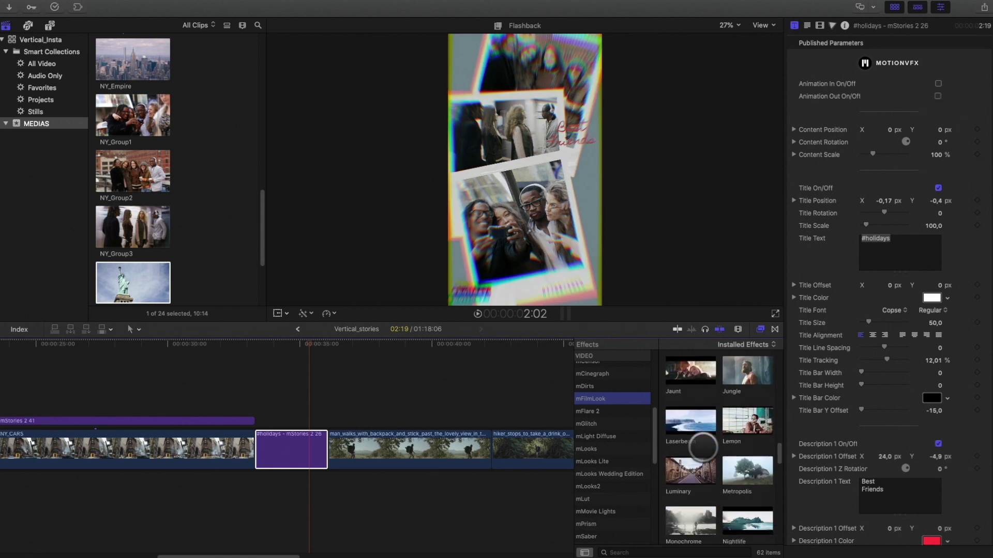
{"action": "double_click", "coordinate": [690, 484]}
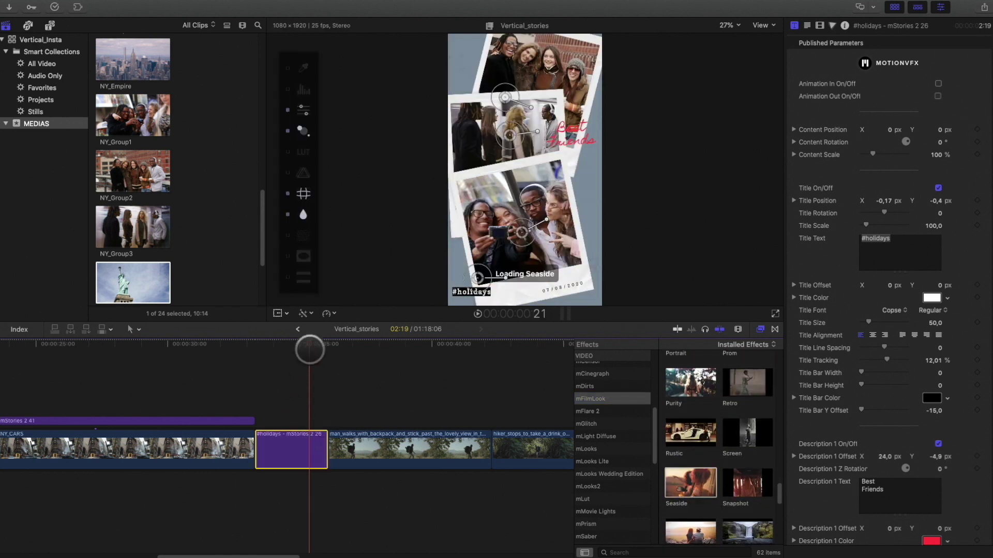
{"action": "left_click_drag", "start_coordinate": [309, 344], "coordinate": [295, 344]}
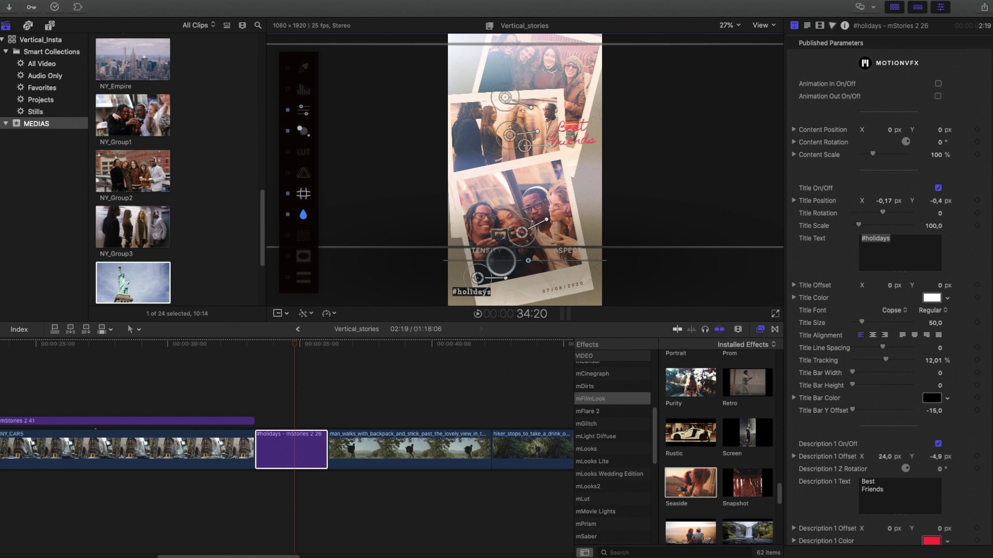
{"action": "mouse_move", "coordinate": [295, 342]}
{"action": "left_mouse_down"}
{"action": "mouse_move", "coordinate": [266, 344]}
{"action": "mouse_move", "coordinate": [297, 340]}
{"action": "mouse_move", "coordinate": [283, 341]}
{"action": "left_mouse_up"}
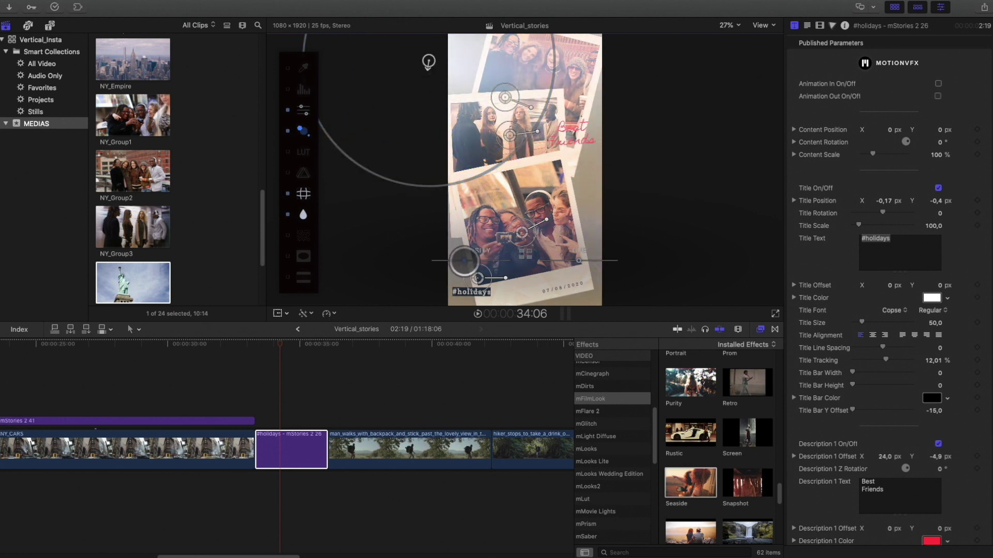
{"action": "left_click", "coordinate": [284, 417]}
{"action": "left_click", "coordinate": [278, 313]}
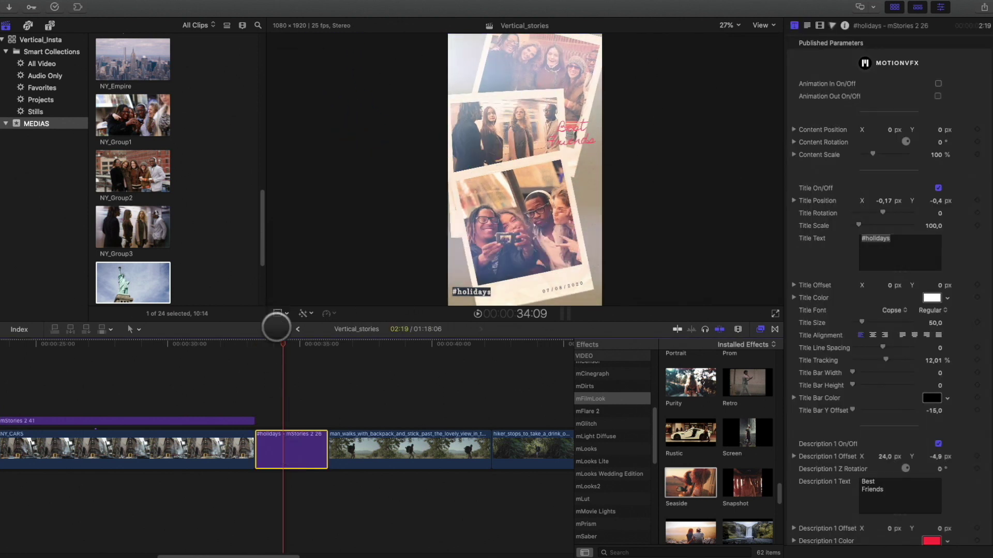
- Add the mTitle MAX 20 title above the hiker clip
{"action": "left_click_drag", "start_coordinate": [280, 343], "coordinate": [421, 343]}
{"action": "left_click", "coordinate": [411, 441]}
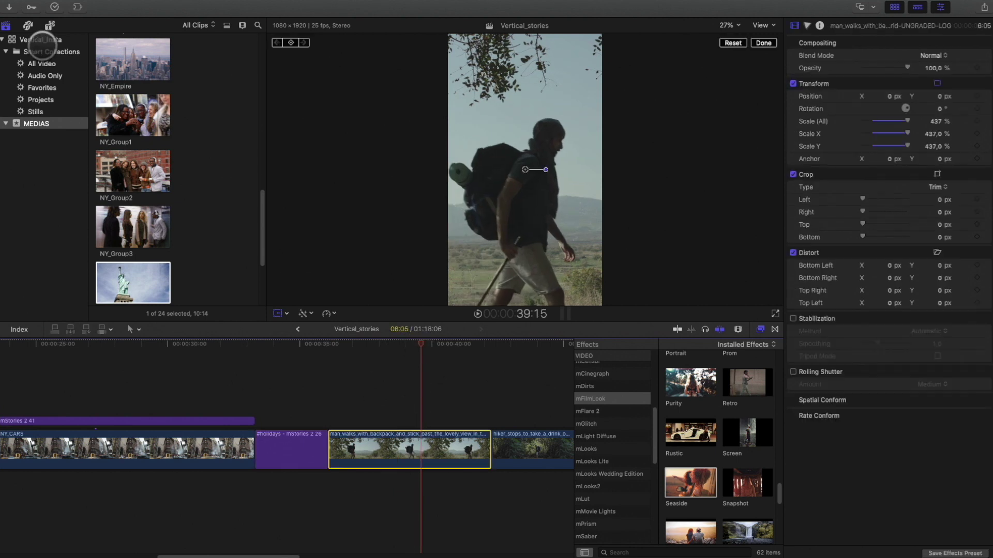
{"action": "left_click", "coordinate": [50, 25]}
{"action": "left_click", "coordinate": [52, 189]}
{"action": "scroll", "coordinate": [132, 238], "scroll_direction": "up", "scroll_amount": 5}
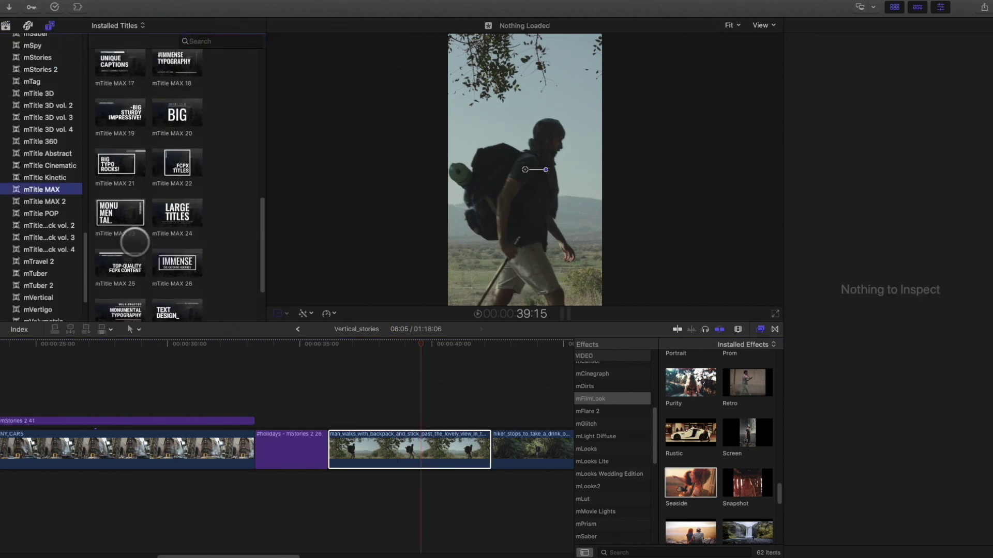
{"action": "left_click", "coordinate": [178, 164]}
{"action": "left_click_drag", "start_coordinate": [310, 274], "coordinate": [333, 417]}
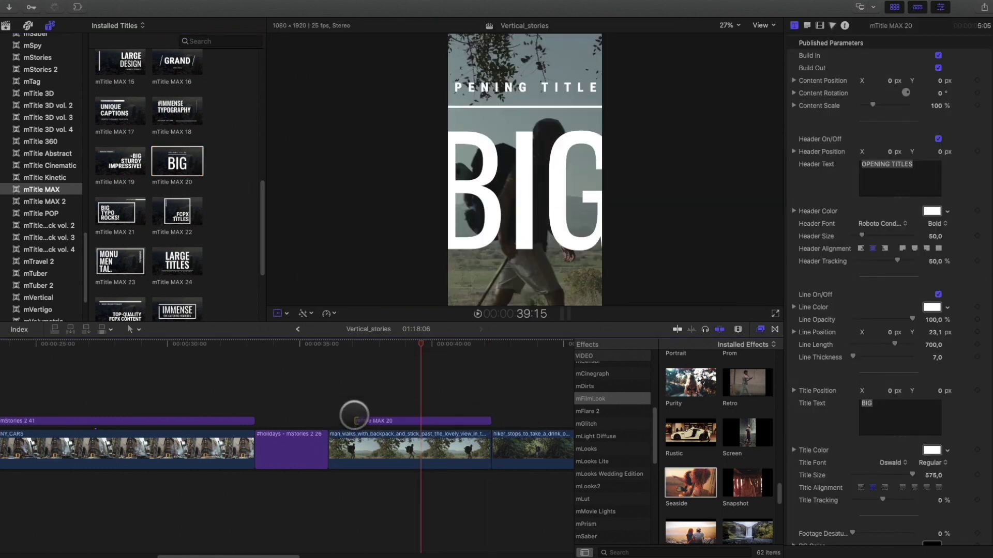
- Enter USA as the title text, reduce Content Scale to about 68%, and play it back
{"action": "left_click_drag", "start_coordinate": [339, 343], "coordinate": [410, 343]}
{"action": "left_click", "coordinate": [414, 420]}
{"action": "left_click_drag", "start_coordinate": [937, 106], "coordinate": [926, 105]}
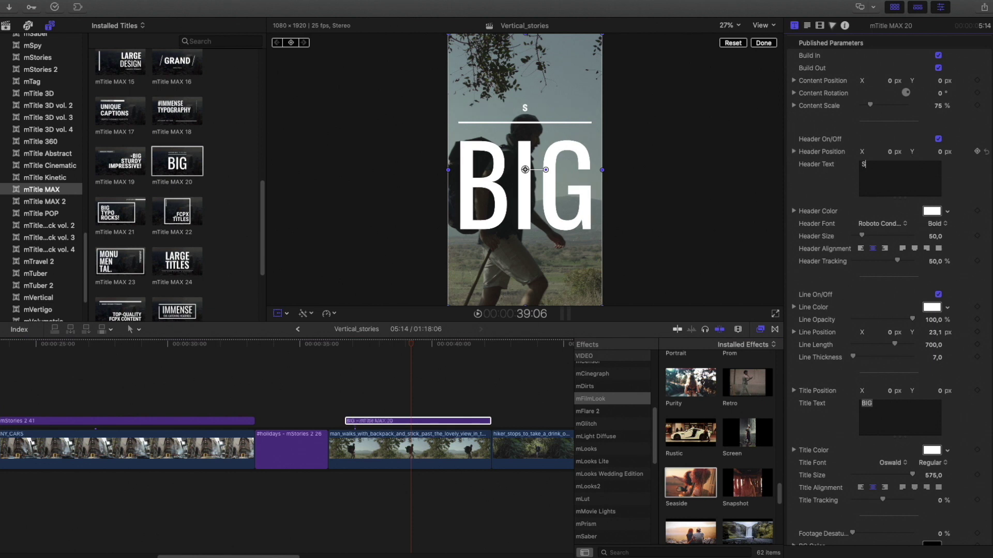
{"action": "type", "text": "USA"}
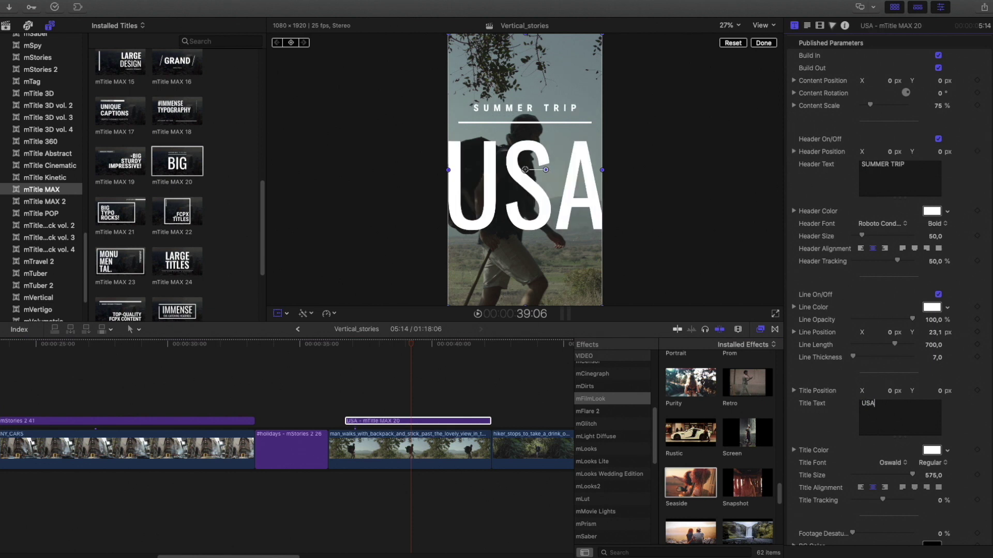
{"action": "left_click_drag", "start_coordinate": [936, 105], "coordinate": [933, 105]}
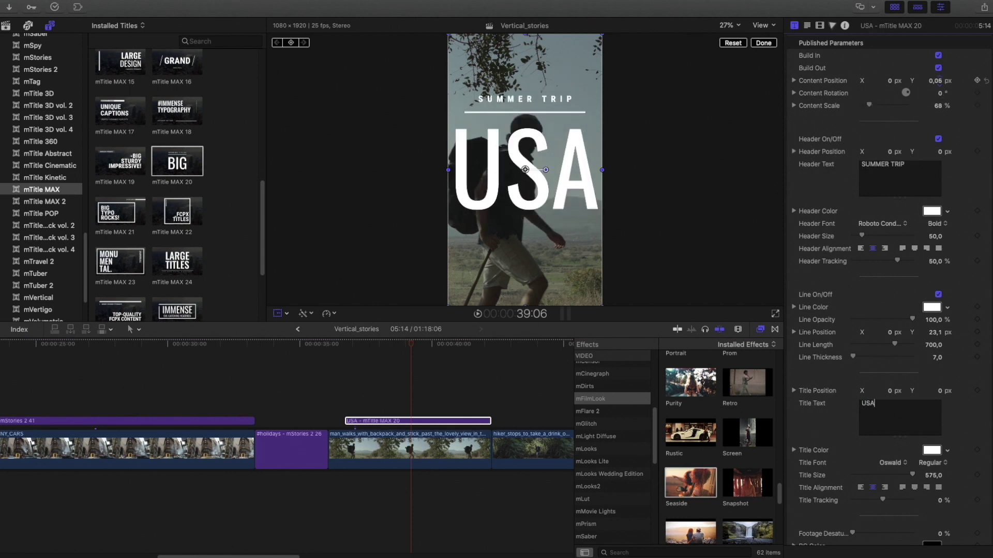
{"action": "left_click_drag", "start_coordinate": [410, 343], "coordinate": [328, 343]}
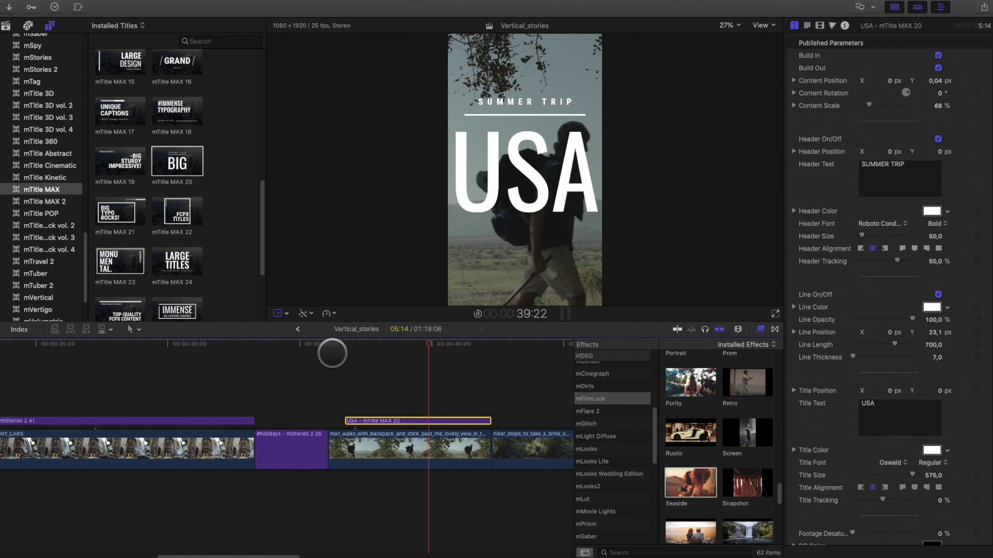
{"action": "key", "text": "space"}
{"action": "left_click_drag", "start_coordinate": [432, 345], "coordinate": [348, 359]}
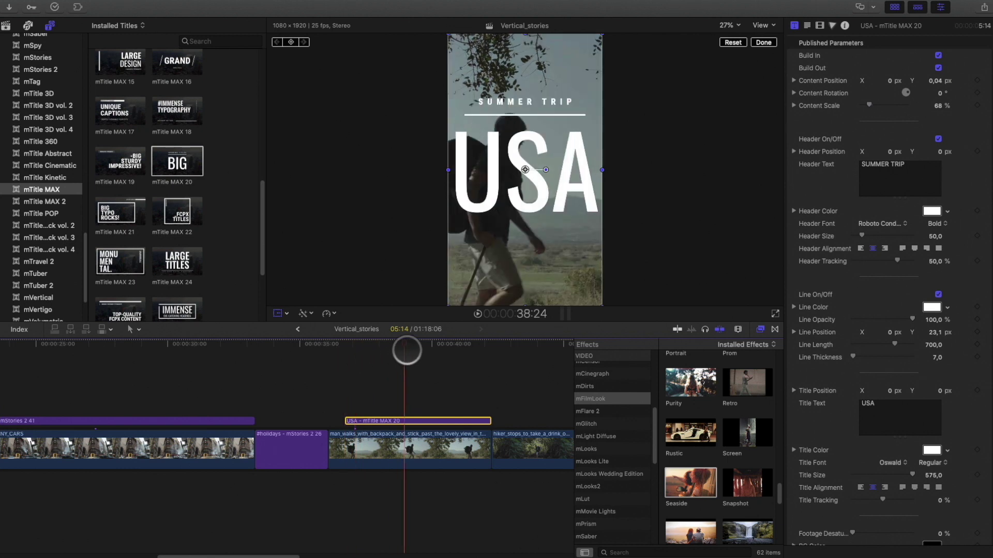
{"action": "mouse_move", "coordinate": [407, 351]}
{"action": "left_mouse_down"}
{"action": "mouse_move", "coordinate": [421, 344]}
{"action": "mouse_move", "coordinate": [408, 344]}
{"action": "left_mouse_up"}
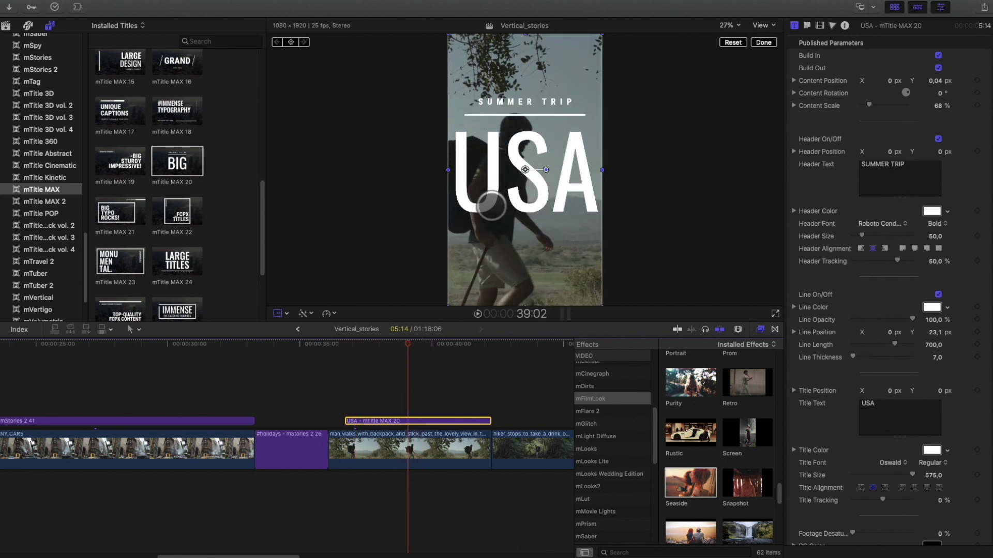
- Stack a copy of the hiker clip over the USA title and apply the Keying effect Luma Keyer to it
{"action": "left_click", "coordinate": [403, 455]}
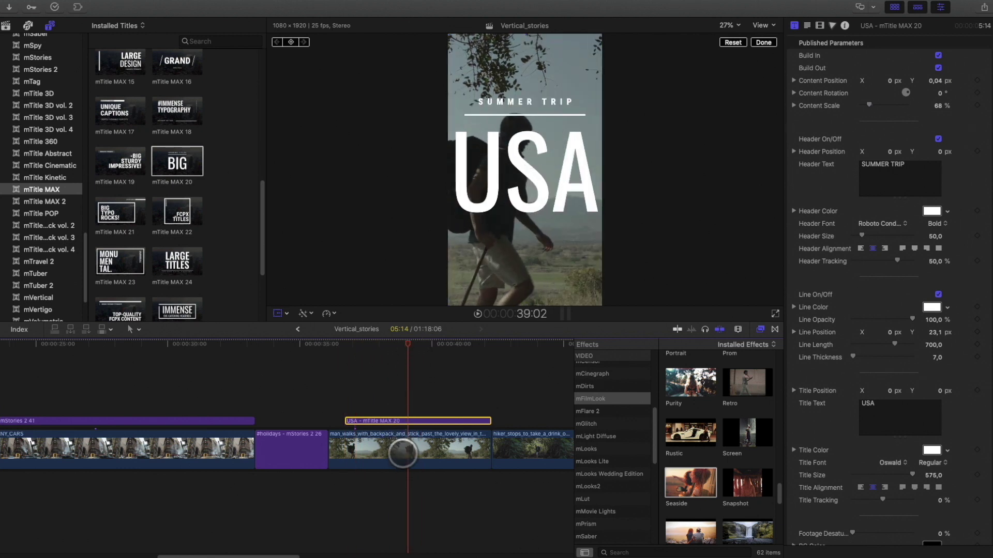
{"action": "left_click_drag", "start_coordinate": [402, 453], "coordinate": [402, 388]}
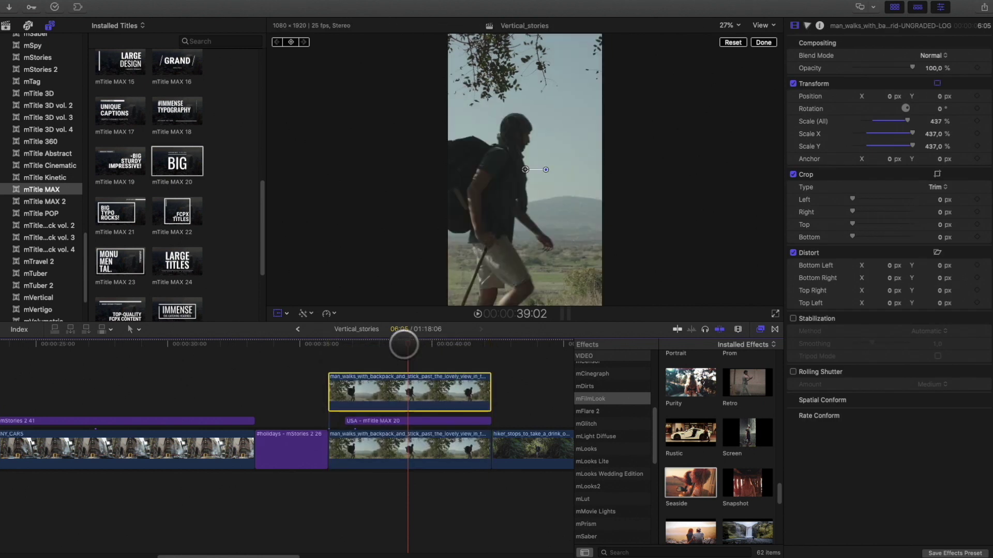
{"action": "mouse_move", "coordinate": [401, 344]}
{"action": "left_mouse_down"}
{"action": "mouse_move", "coordinate": [380, 345]}
{"action": "mouse_move", "coordinate": [411, 340]}
{"action": "left_mouse_up"}
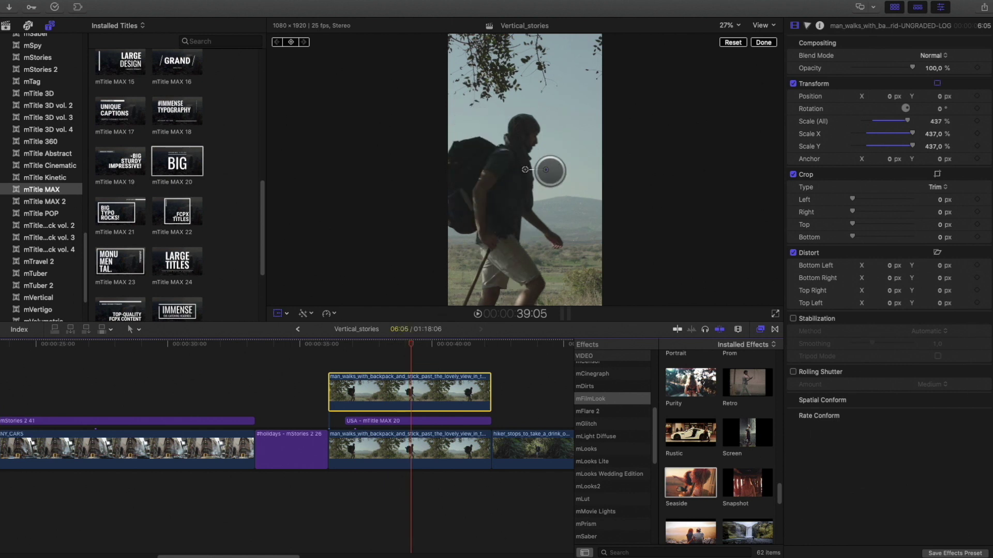
{"action": "scroll", "coordinate": [632, 417], "scroll_direction": "up", "scroll_amount": 15}
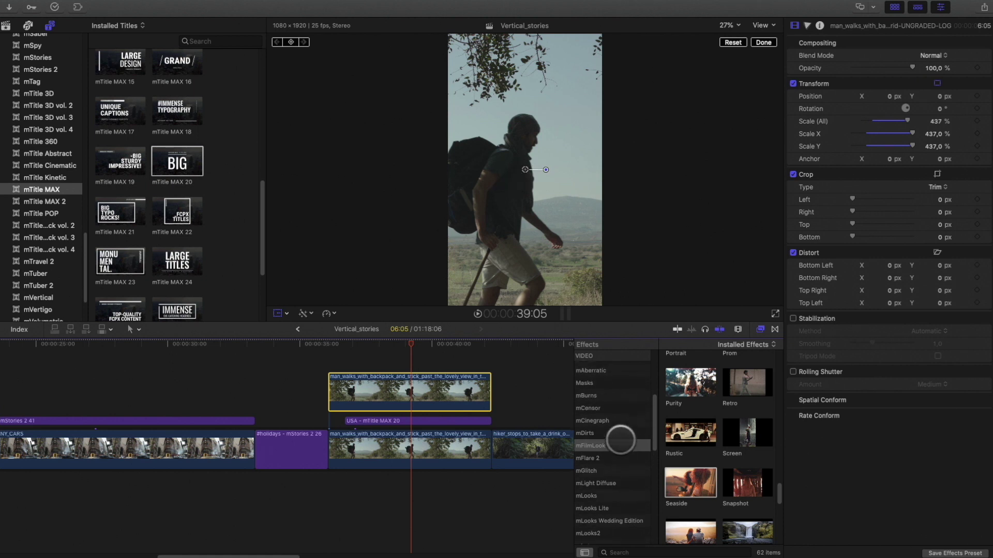
{"action": "scroll", "coordinate": [616, 437], "scroll_direction": "down", "scroll_amount": 2}
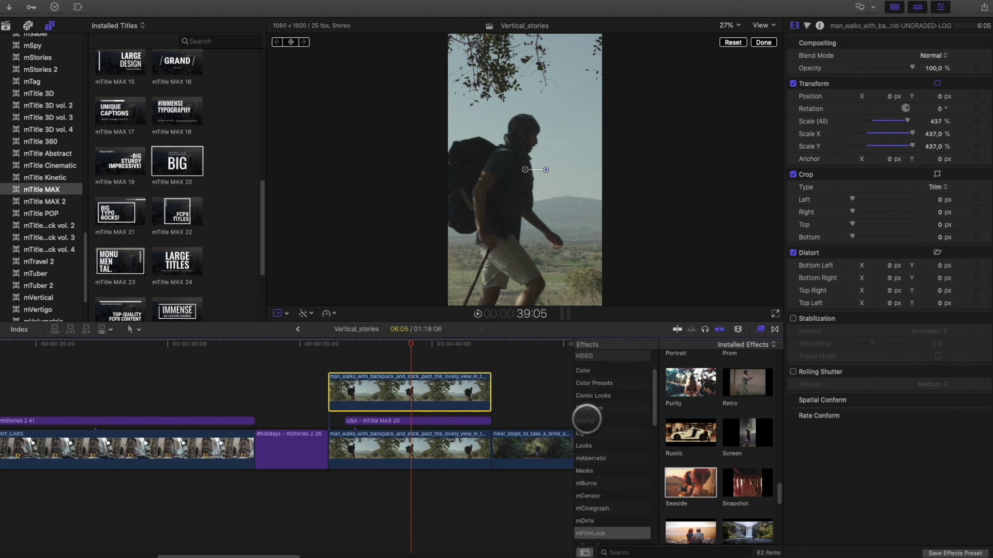
{"action": "left_click", "coordinate": [587, 420]}
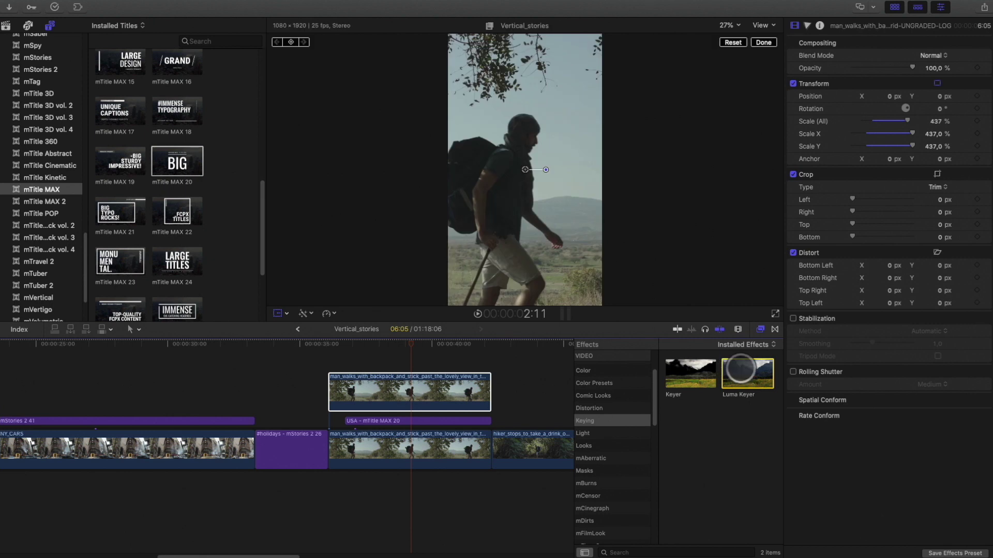
{"action": "left_click_drag", "start_coordinate": [745, 373], "coordinate": [445, 390]}
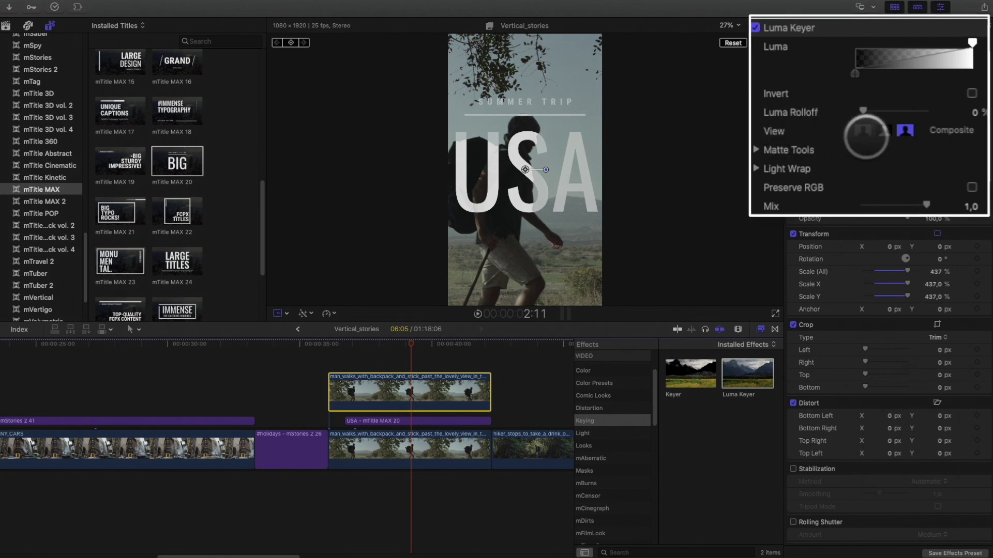
- In Matte view, invert the luma key and adjust its luma handles to isolate the hiker
{"action": "left_click", "coordinate": [884, 131]}
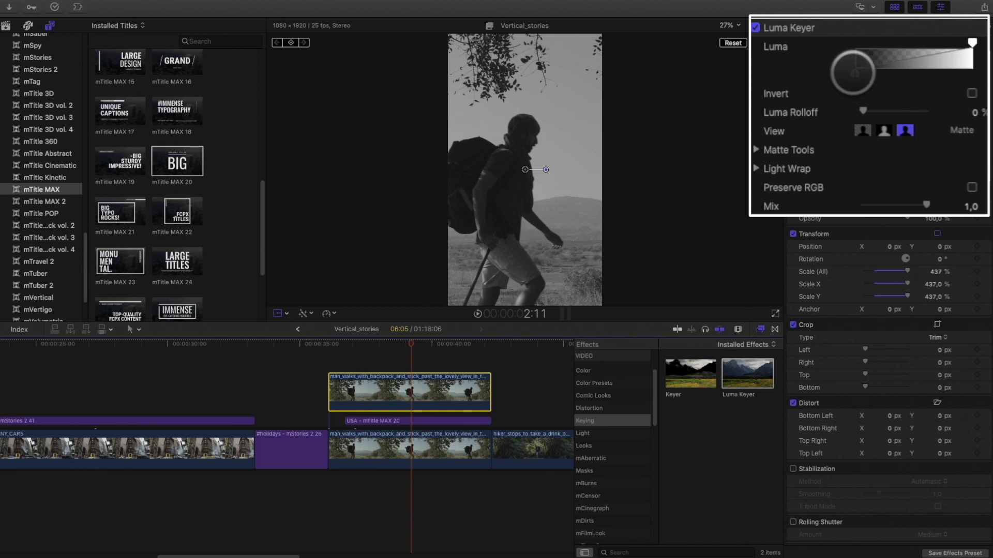
{"action": "left_click_drag", "start_coordinate": [855, 72], "coordinate": [883, 74]}
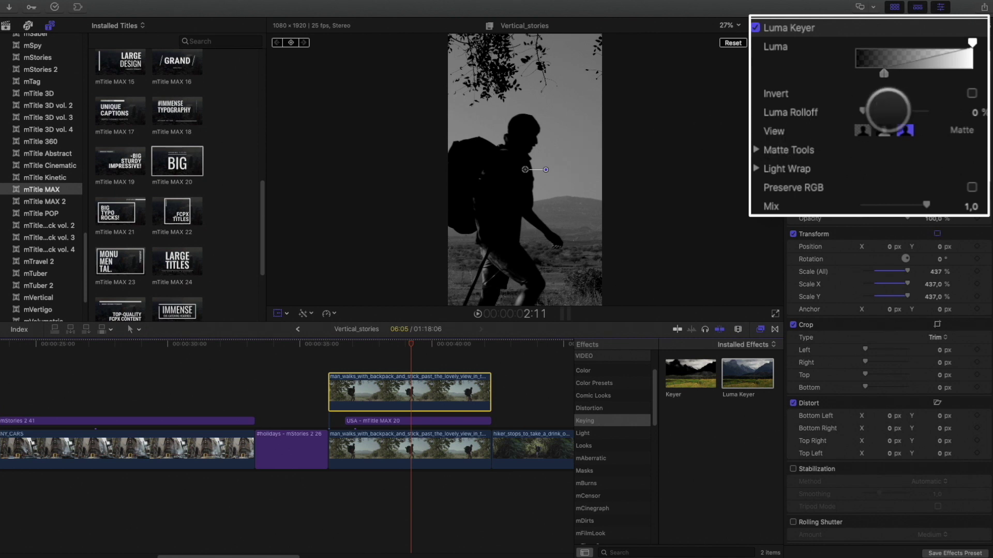
{"action": "left_click", "coordinate": [971, 93]}
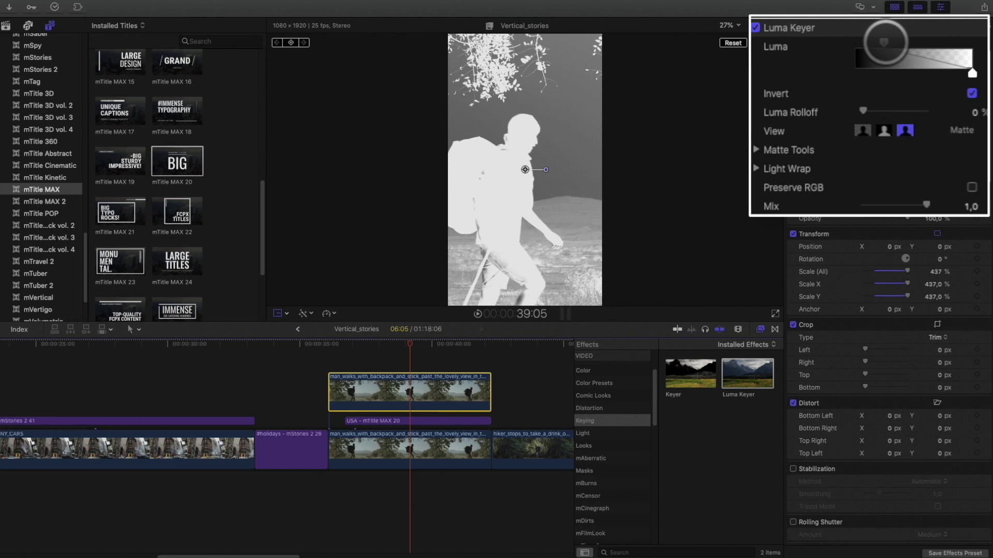
{"action": "mouse_move", "coordinate": [884, 42]}
{"action": "left_mouse_down"}
{"action": "mouse_move", "coordinate": [914, 39]}
{"action": "mouse_move", "coordinate": [902, 42]}
{"action": "left_mouse_up"}
{"action": "left_click_drag", "start_coordinate": [969, 73], "coordinate": [924, 75]}
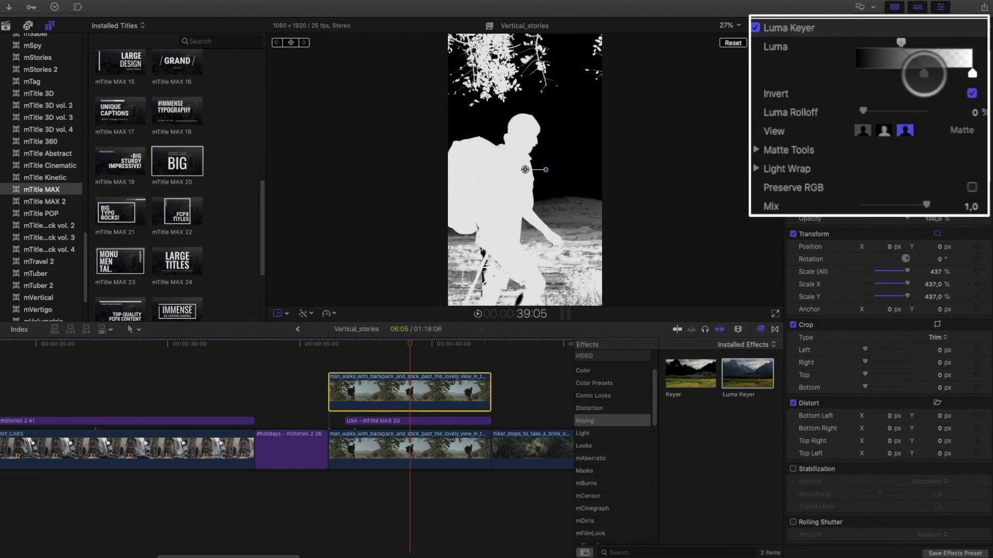
- Back in Composite view, fine-tune the key falloff and play back the keyed hiker shot
{"action": "left_click", "coordinate": [860, 131]}
{"action": "mouse_move", "coordinate": [922, 73]}
{"action": "left_mouse_down"}
{"action": "mouse_move", "coordinate": [899, 73]}
{"action": "mouse_move", "coordinate": [913, 73]}
{"action": "left_mouse_up"}
{"action": "left_click", "coordinate": [327, 344]}
{"action": "key", "text": "space"}
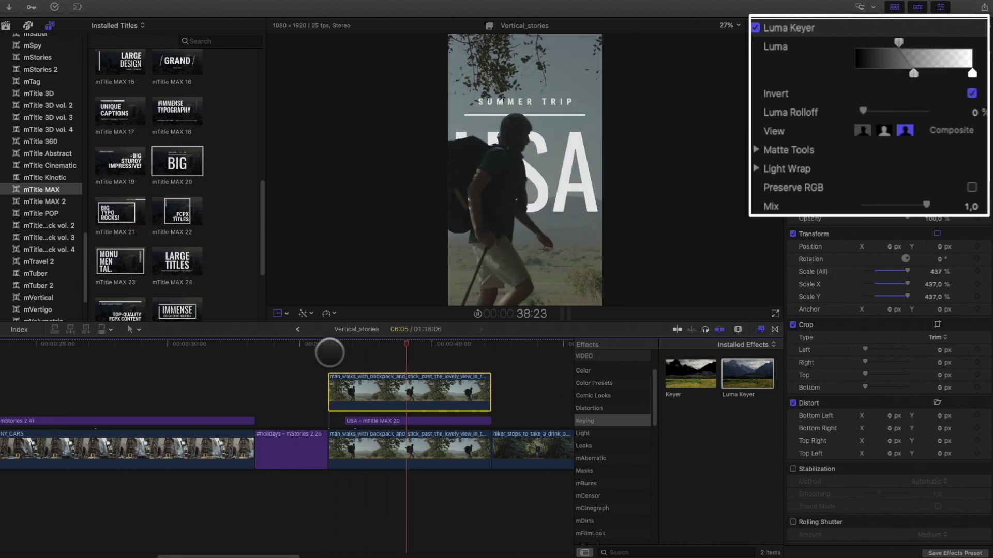
{"action": "left_click_drag", "start_coordinate": [462, 341], "coordinate": [436, 343]}
- Trim the USA title clip's end and scrub back to preview it behind the hiker
{"action": "left_click_drag", "start_coordinate": [489, 420], "coordinate": [430, 422]}
{"action": "left_click", "coordinate": [430, 422]}
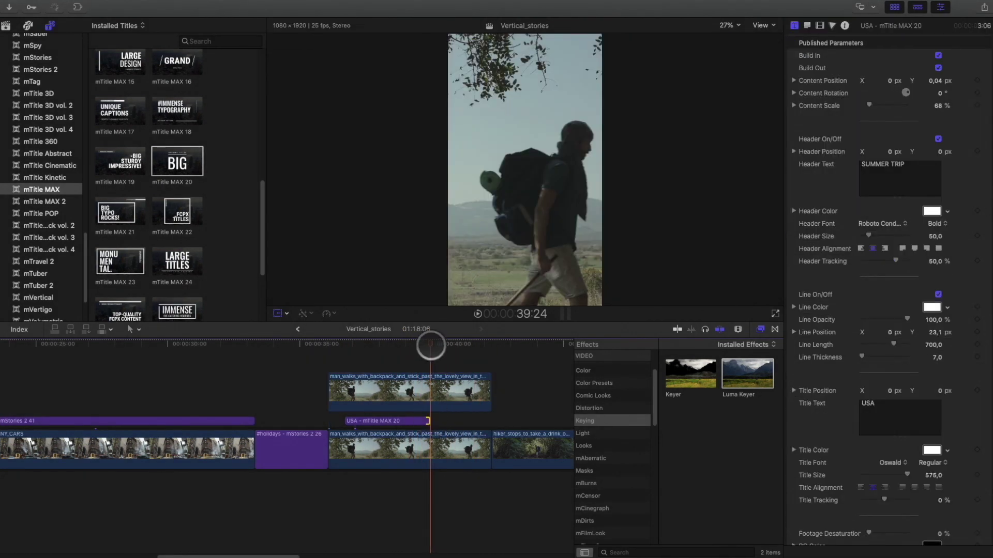
{"action": "left_click_drag", "start_coordinate": [432, 344], "coordinate": [441, 346]}
{"action": "left_click_drag", "start_coordinate": [428, 421], "coordinate": [439, 421]}
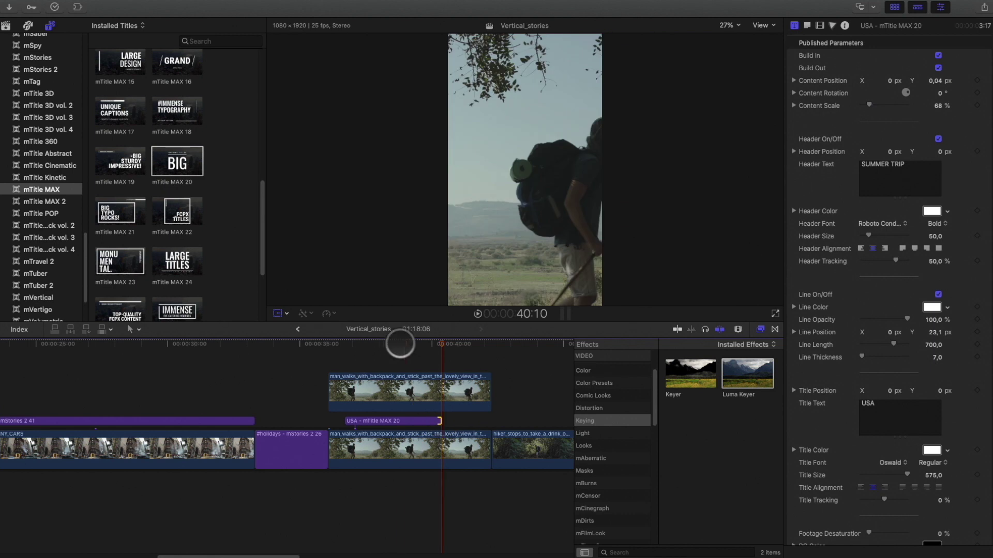
{"action": "left_click_drag", "start_coordinate": [399, 344], "coordinate": [335, 354]}
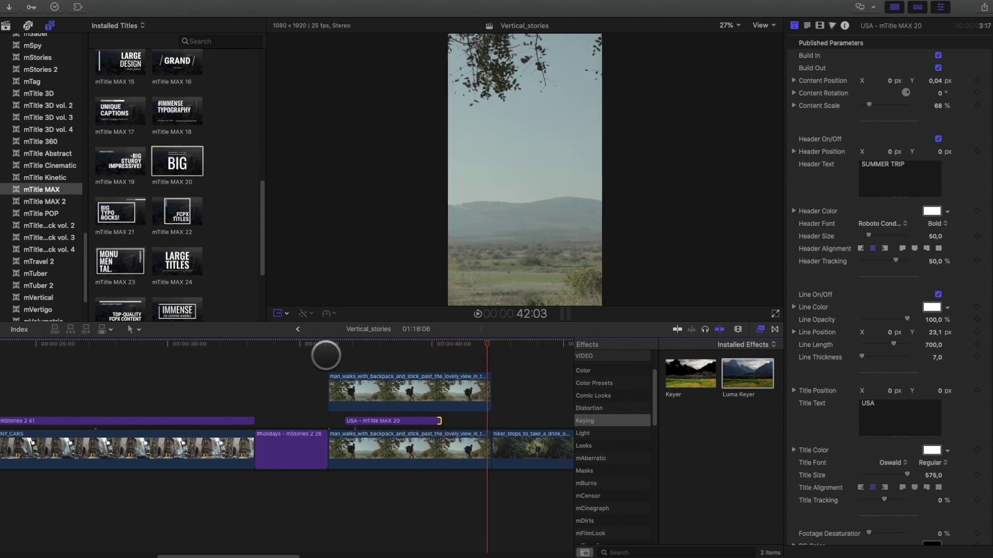
{"action": "left_click_drag", "start_coordinate": [436, 348], "coordinate": [416, 337]}
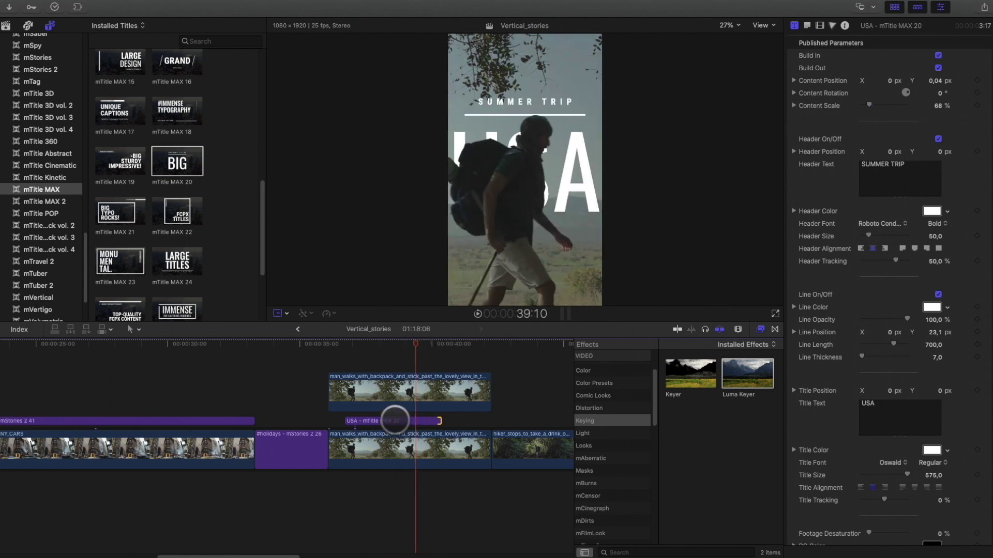
- Extend the USA title clip to a 4:06 duration and review it from the shot's start
{"action": "left_click", "coordinate": [395, 420]}
{"action": "scroll", "coordinate": [879, 466], "scroll_direction": "down", "scroll_amount": 3}
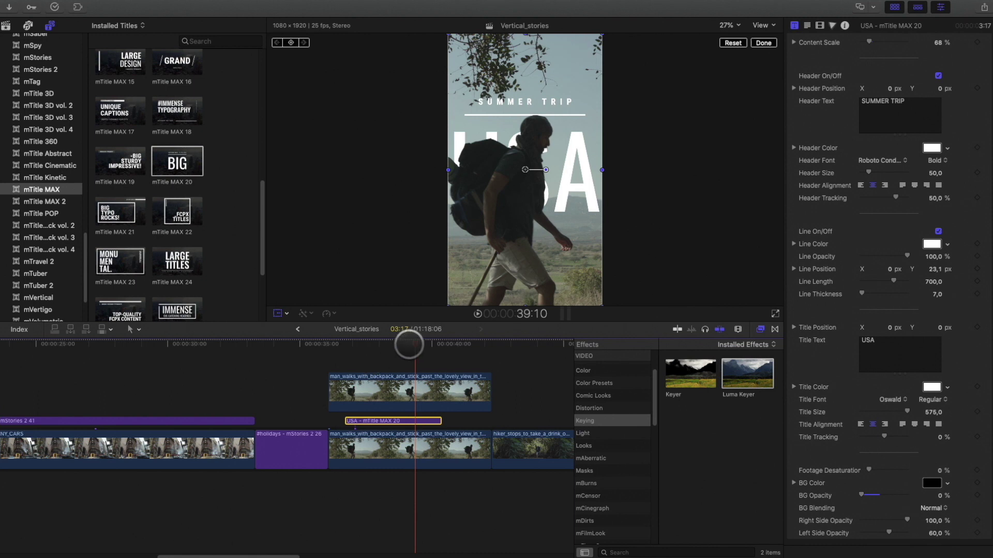
{"action": "key", "text": "space"}
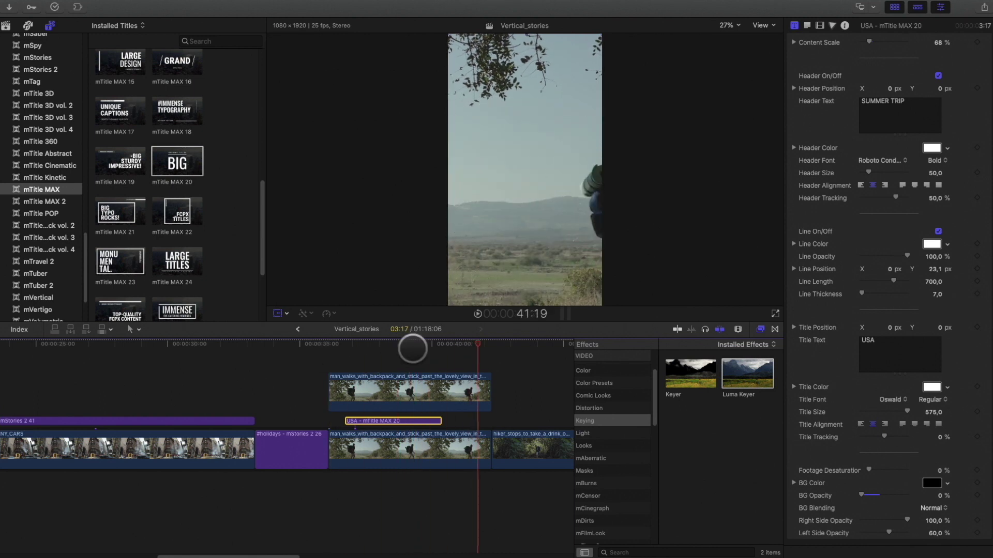
{"action": "left_click_drag", "start_coordinate": [441, 420], "coordinate": [454, 418]}
{"action": "left_click", "coordinate": [327, 345]}
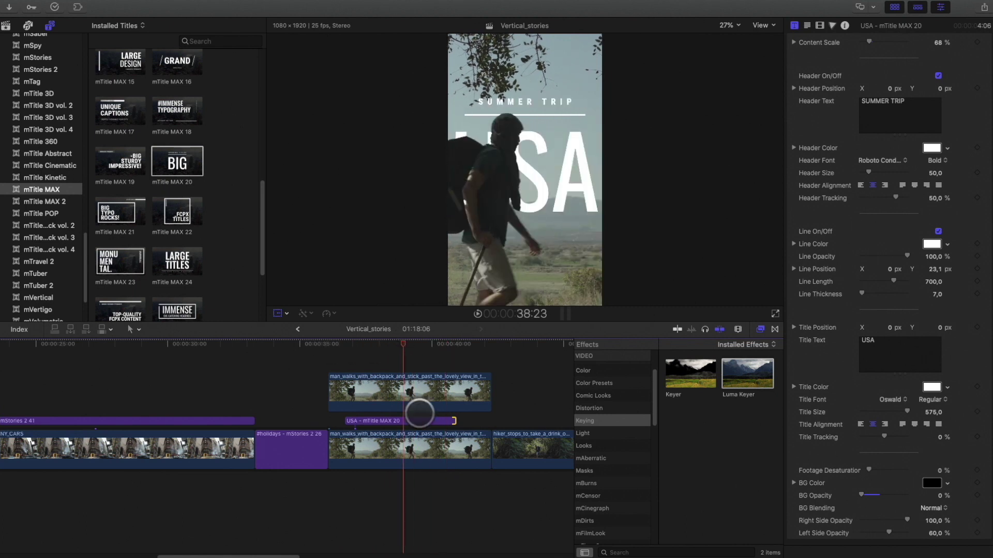
{"action": "left_click", "coordinate": [419, 419]}
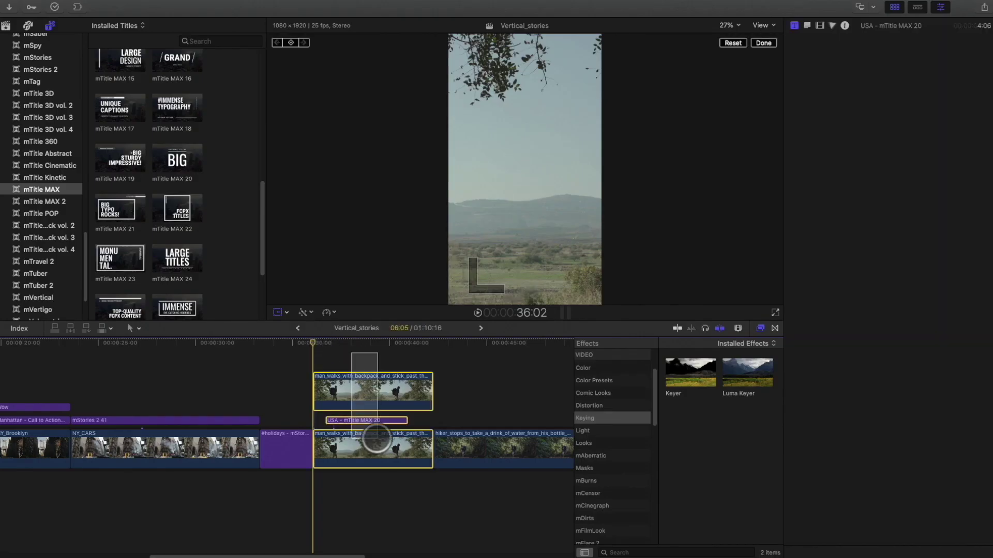
- Nest the three selected clips into a new compound clip
{"action": "right_click", "coordinate": [377, 456]}
{"action": "left_click", "coordinate": [397, 378]}
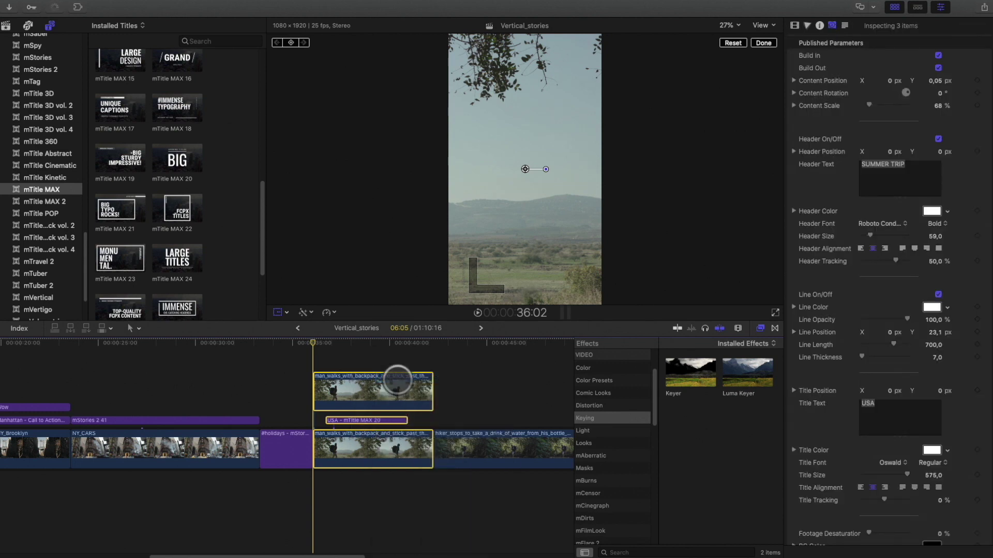
{"action": "left_click", "coordinate": [629, 65]}
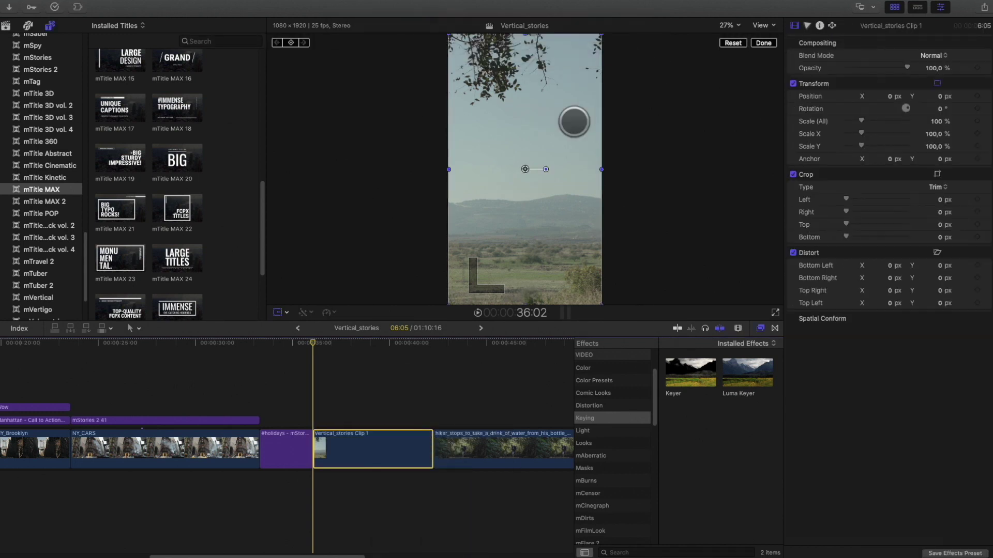
- Apply the mFilmLook Picnic look to the compound clip
{"action": "left_click_drag", "start_coordinate": [320, 343], "coordinate": [380, 343]}
{"action": "scroll", "coordinate": [589, 440], "scroll_direction": "down", "scroll_amount": 1}
{"action": "scroll", "coordinate": [590, 439], "scroll_direction": "down", "scroll_amount": 5}
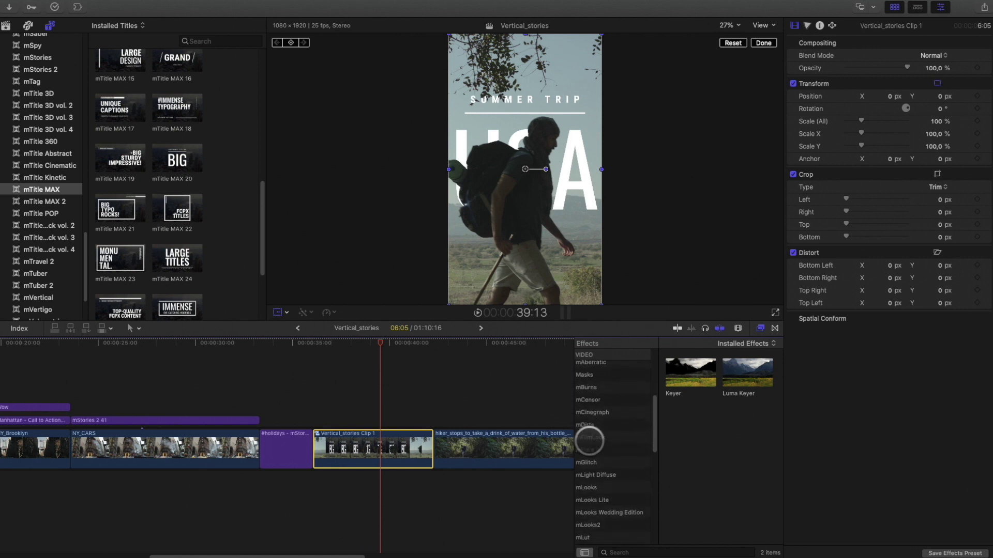
{"action": "left_click", "coordinate": [590, 436]}
{"action": "scroll", "coordinate": [680, 517], "scroll_direction": "down", "scroll_amount": 6}
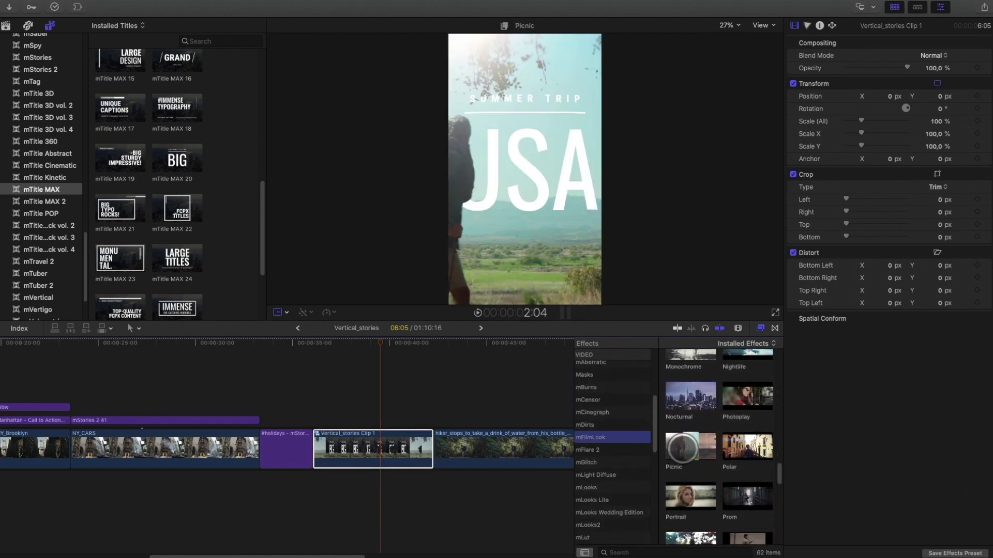
{"action": "left_click_drag", "start_coordinate": [681, 446], "coordinate": [380, 444]}
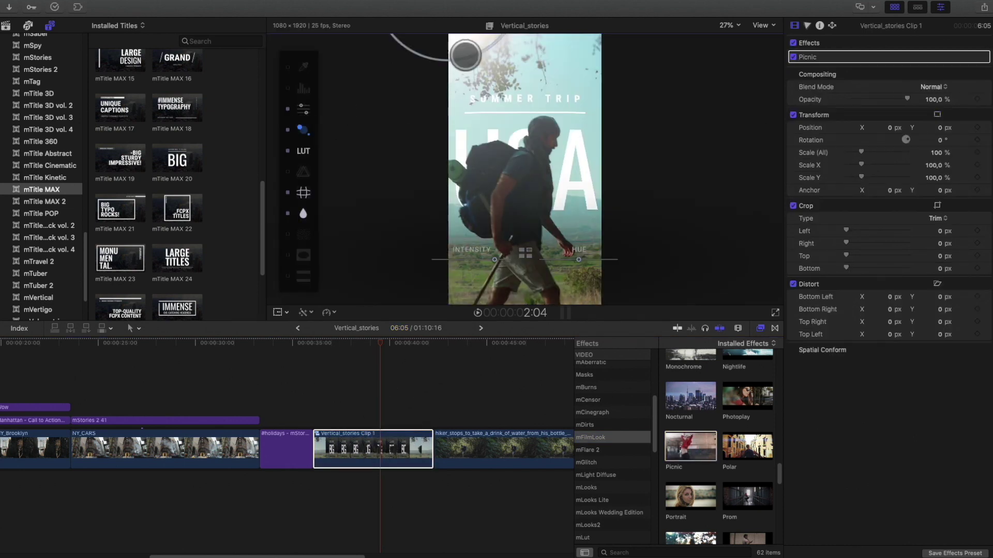
- Zoom the viewer to 12.5% and back to Fit, then lower the Picnic look's intensity
{"action": "left_click", "coordinate": [736, 25]}
{"action": "left_click", "coordinate": [736, 25]}
{"action": "left_click", "coordinate": [736, 25]}
{"action": "left_click", "coordinate": [737, 59]}
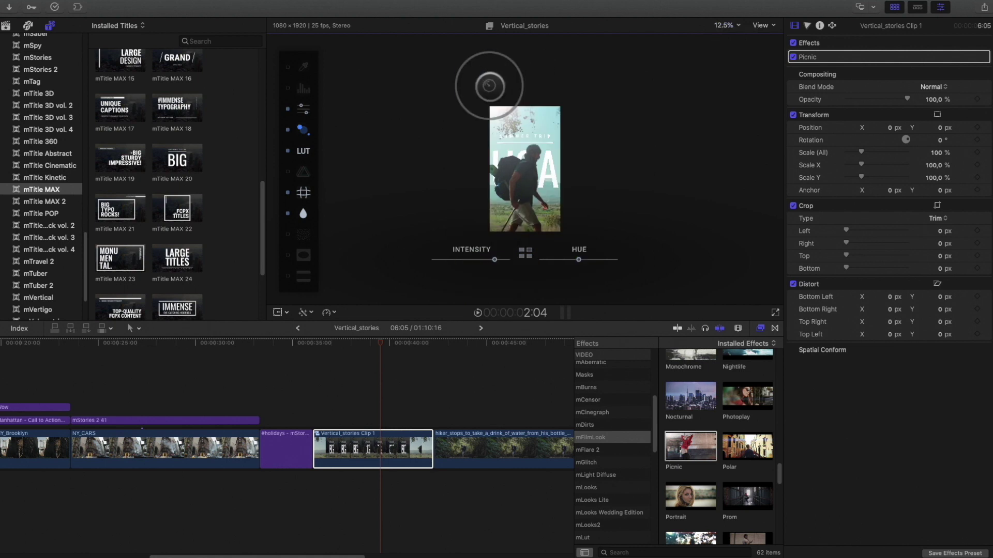
{"action": "left_click", "coordinate": [736, 25]}
{"action": "left_click", "coordinate": [732, 38]}
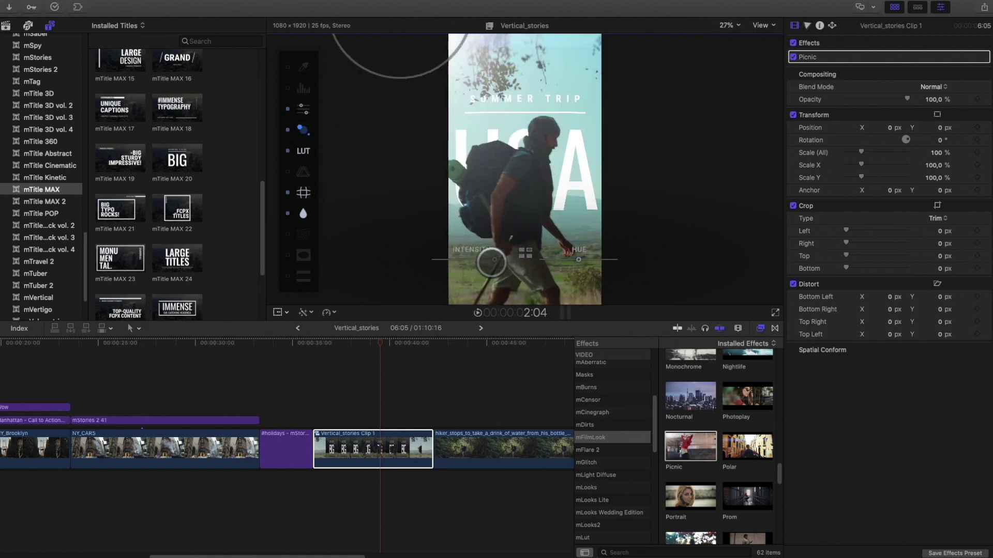
{"action": "left_click_drag", "start_coordinate": [492, 263], "coordinate": [482, 262]}
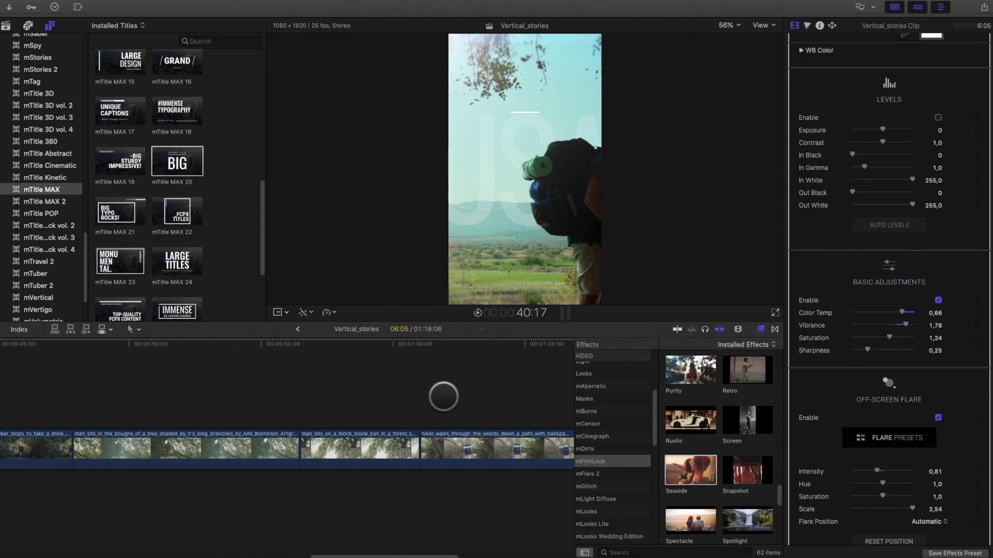
- Select the backpack hiker clip and show the callout spec titles collection
{"action": "mouse_move", "coordinate": [310, 339]}
{"action": "left_mouse_down"}
{"action": "mouse_move", "coordinate": [410, 333]}
{"action": "mouse_move", "coordinate": [306, 344]}
{"action": "left_mouse_up"}
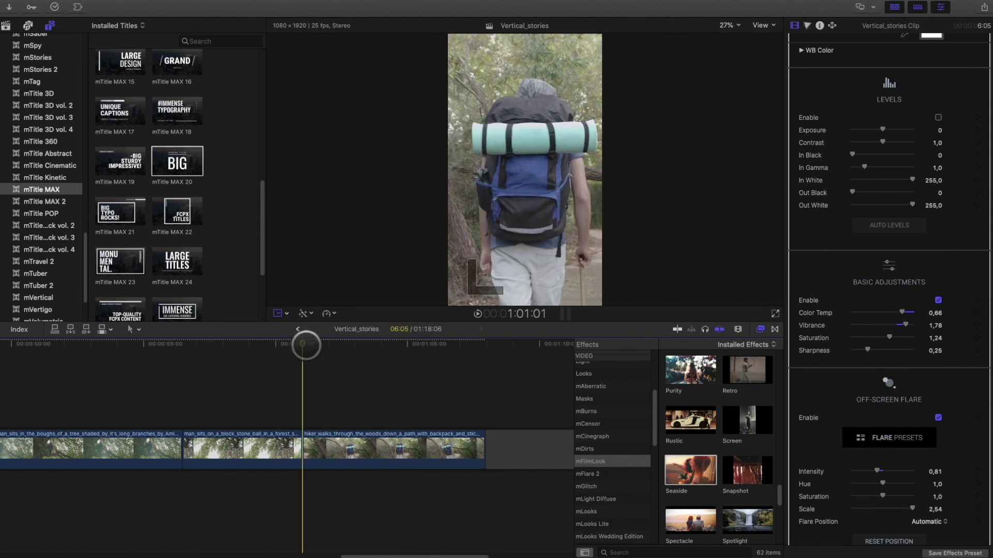
{"action": "left_click", "coordinate": [380, 448]}
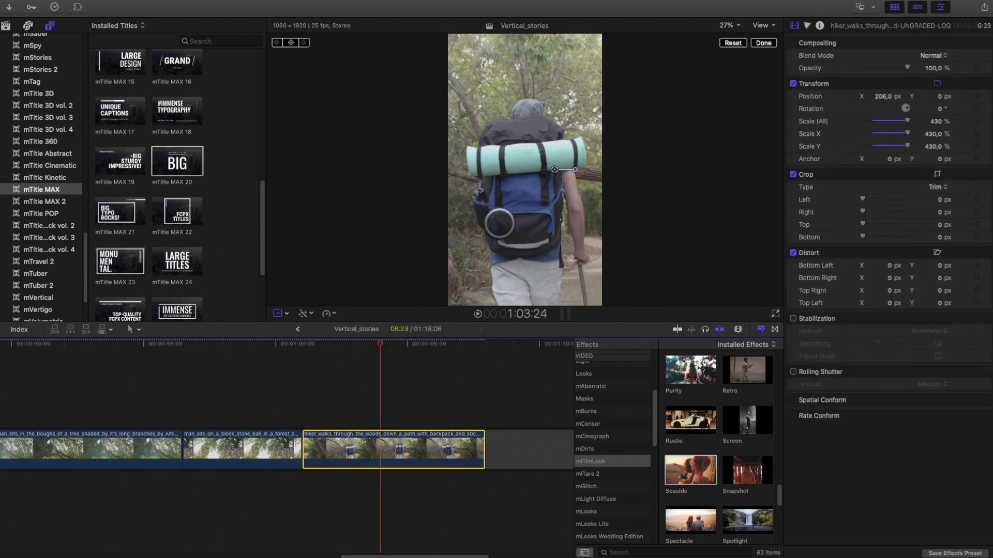
{"action": "scroll", "coordinate": [57, 155], "scroll_direction": "up", "scroll_amount": 15}
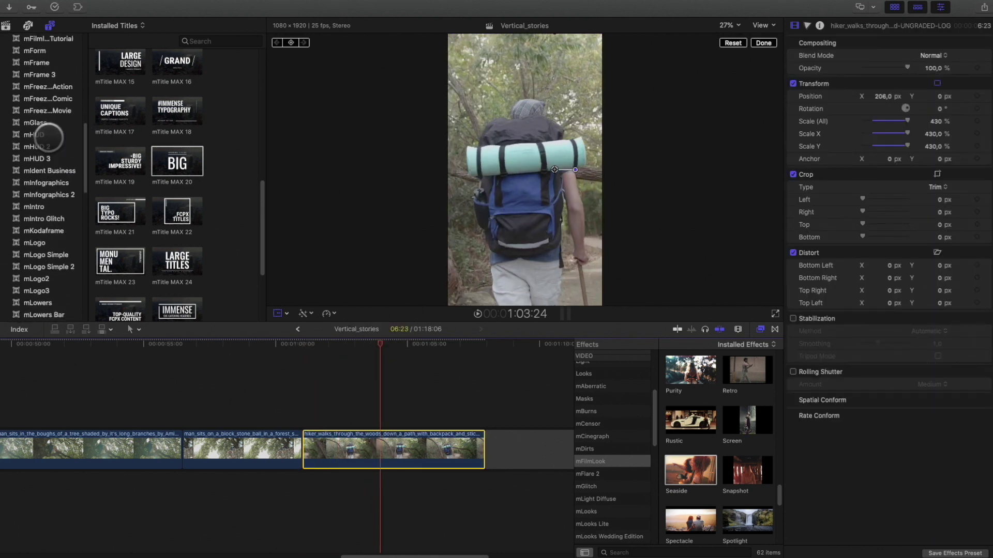
{"action": "left_click", "coordinate": [37, 181]}
{"action": "left_click", "coordinate": [49, 25]}
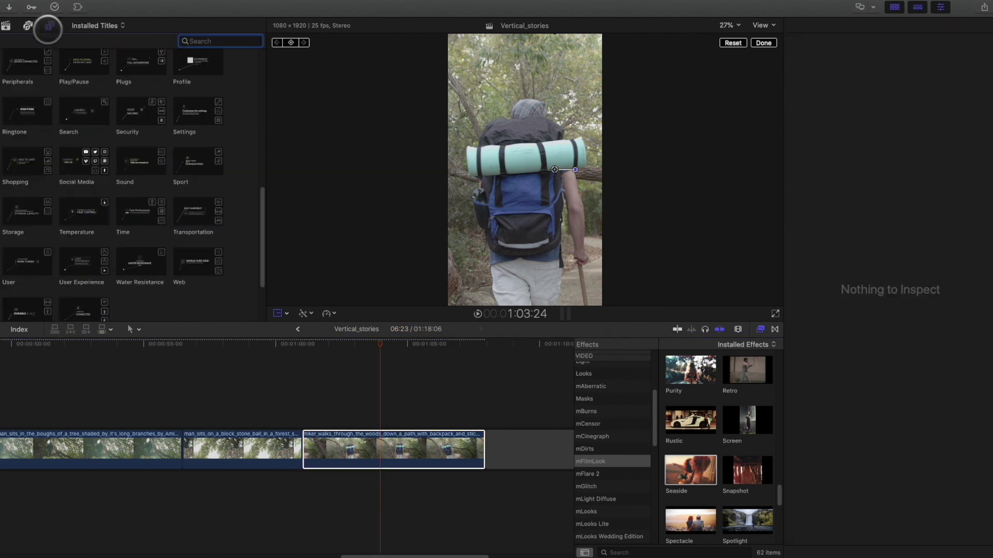
- Preview the Peripherals, Shopping, User and Weight DURABLE & LIGHT callout titles
{"action": "left_click", "coordinate": [24, 67]}
{"action": "left_click", "coordinate": [21, 165]}
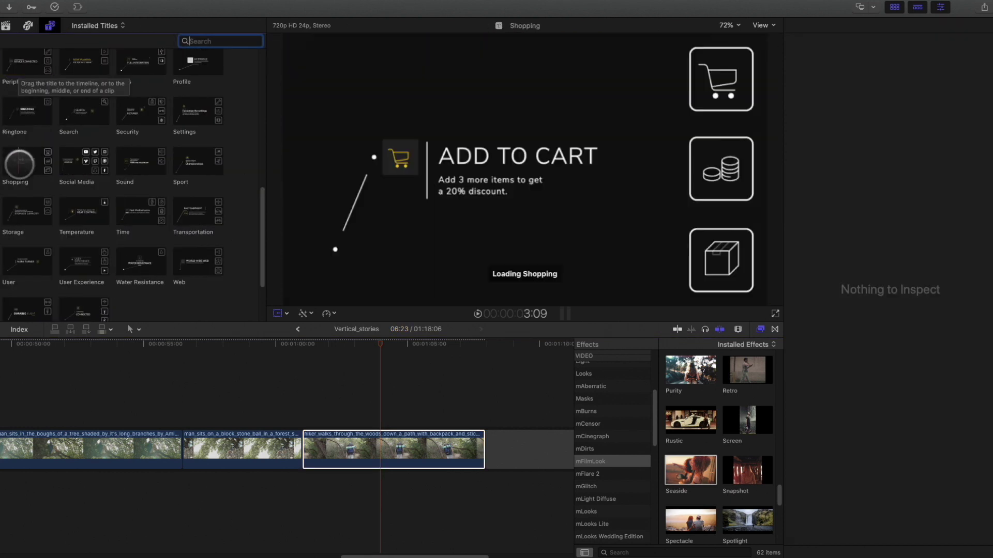
{"action": "scroll", "coordinate": [20, 164], "scroll_direction": "down", "scroll_amount": 3}
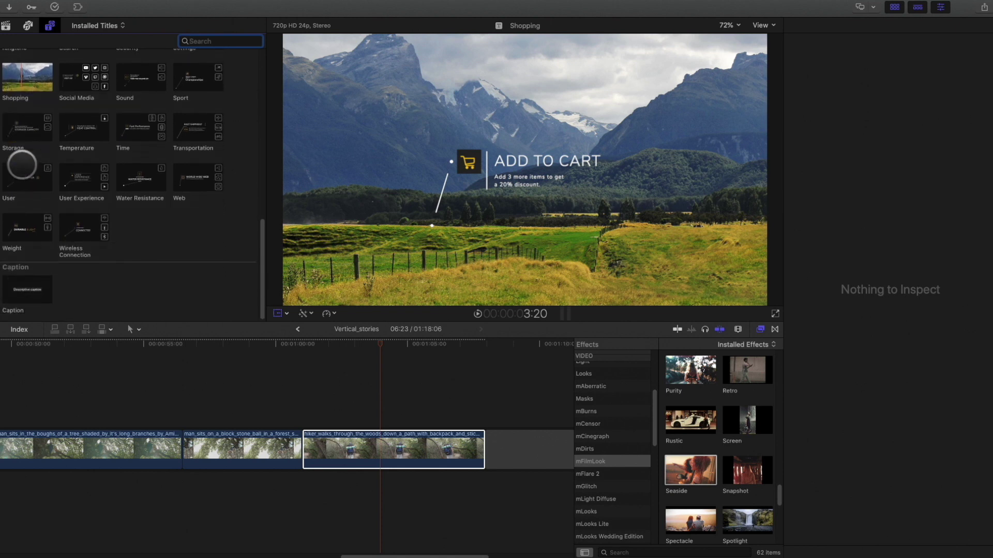
{"action": "left_click", "coordinate": [21, 164]}
{"action": "left_click", "coordinate": [12, 233]}
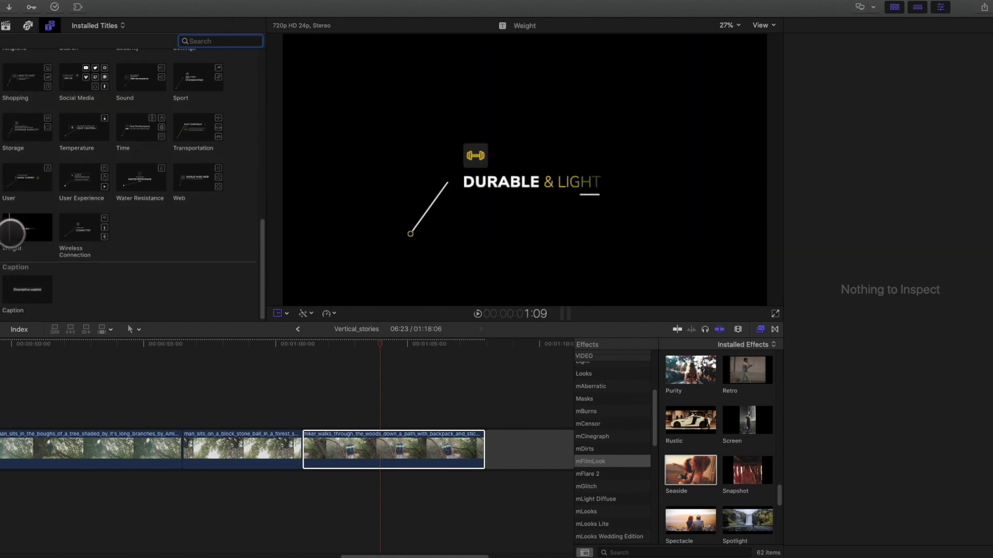
- Place the Weight title above the hiker clip and trim it to end with that clip
{"action": "left_click_drag", "start_coordinate": [19, 231], "coordinate": [362, 420]}
{"action": "left_click", "coordinate": [498, 457]}
{"action": "left_click_drag", "start_coordinate": [565, 421], "coordinate": [483, 421]}
{"action": "left_click_drag", "start_coordinate": [379, 343], "coordinate": [306, 362]}
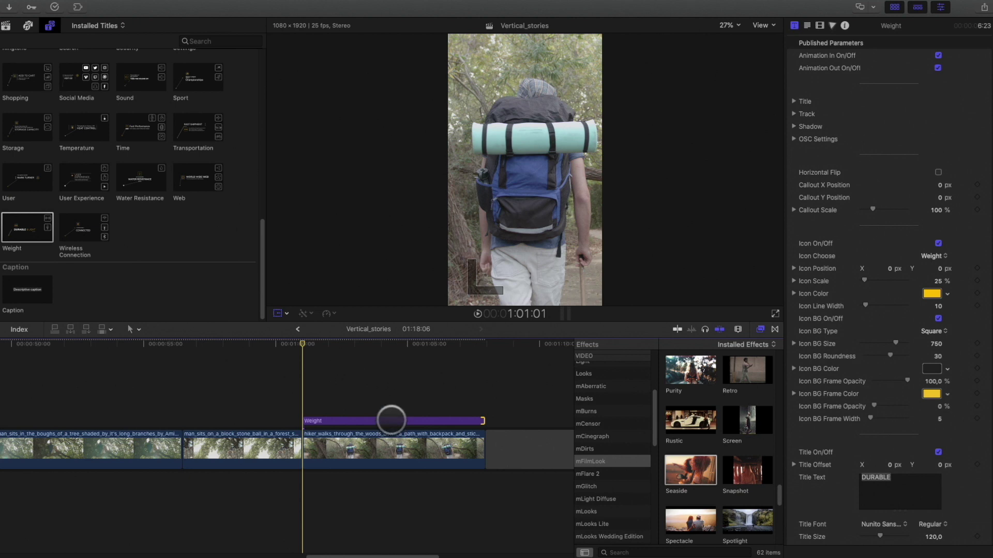
- Track the Weight callout's anchor on the centre of the hiker's backpack, then play it back
{"action": "left_click", "coordinate": [391, 420]}
{"action": "left_click", "coordinate": [277, 313]}
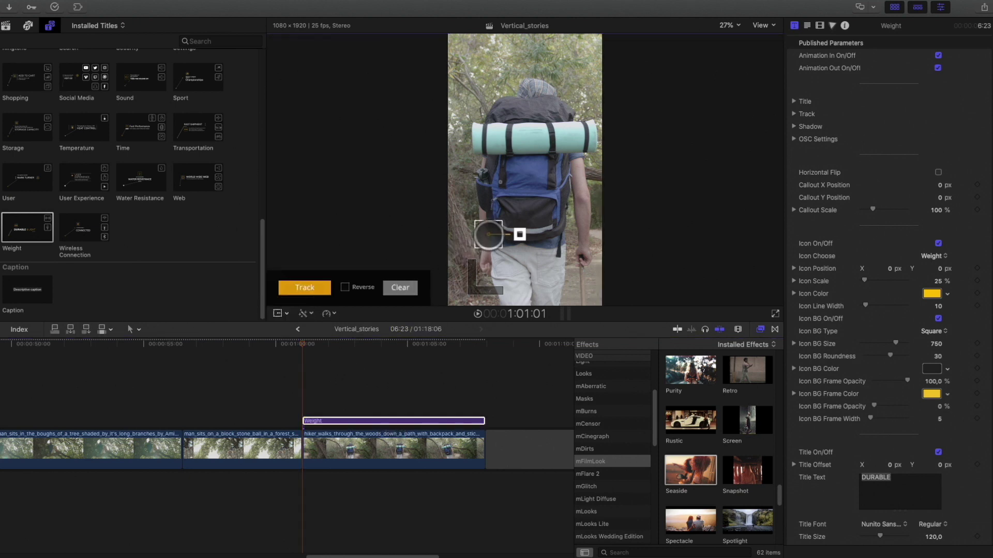
{"action": "left_click_drag", "start_coordinate": [488, 235], "coordinate": [531, 178]}
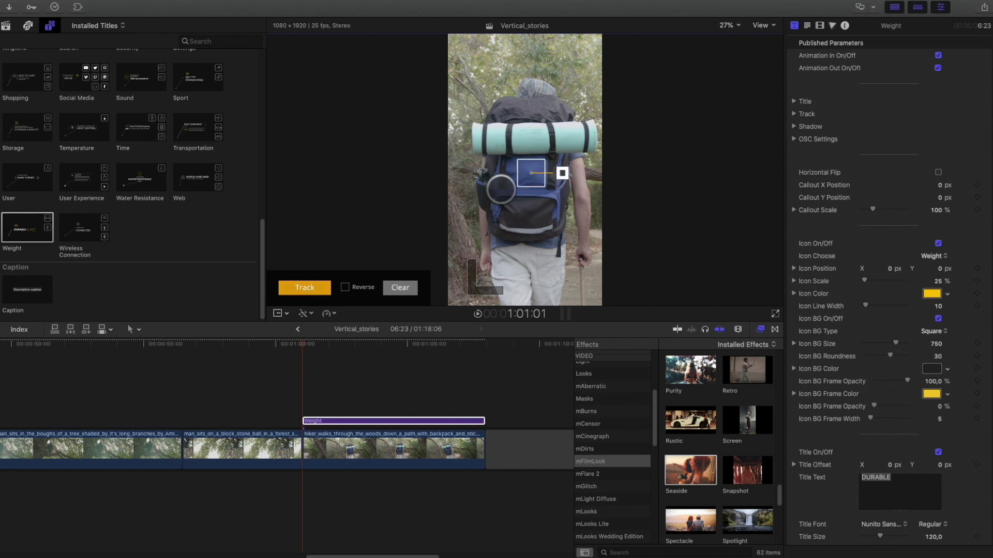
{"action": "mouse_move", "coordinate": [531, 173]}
{"action": "left_mouse_down"}
{"action": "mouse_move", "coordinate": [517, 176]}
{"action": "mouse_move", "coordinate": [531, 172]}
{"action": "left_mouse_up"}
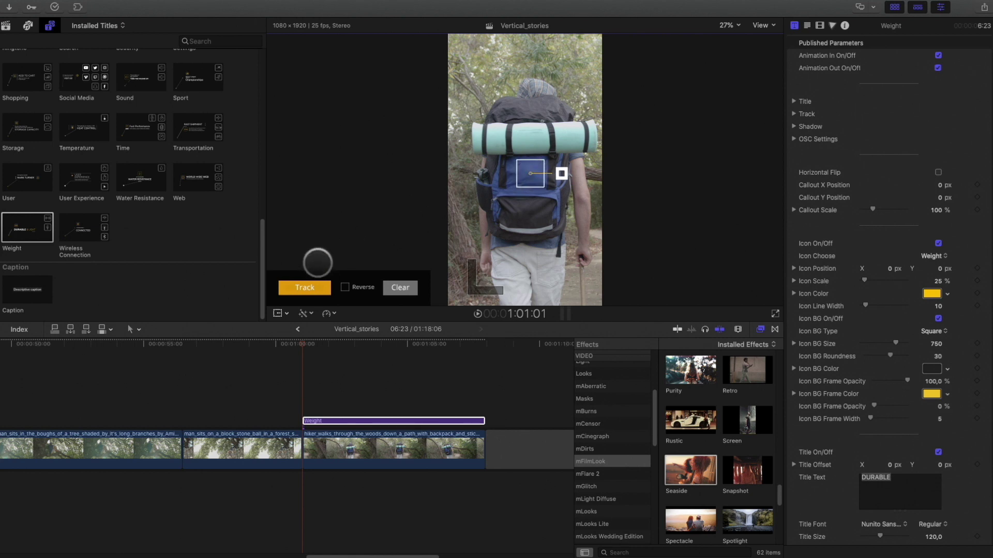
{"action": "left_click", "coordinate": [308, 286]}
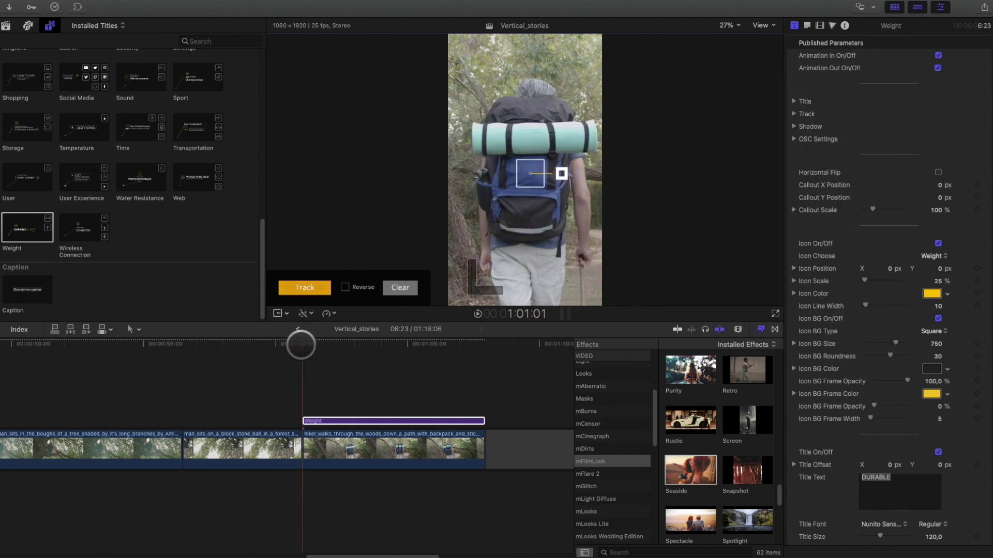
{"action": "key", "text": "space"}
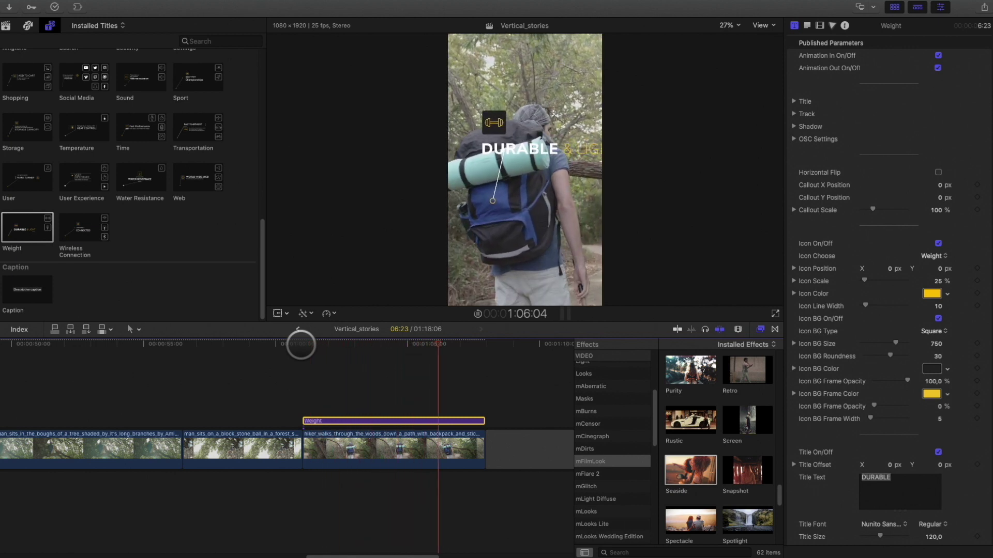
{"action": "key", "text": "space"}
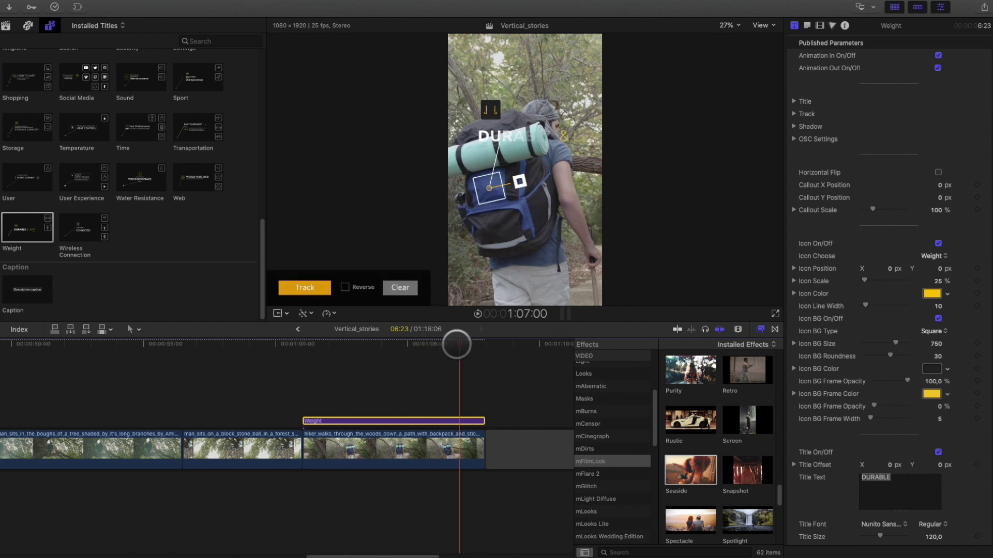
{"action": "left_click_drag", "start_coordinate": [456, 345], "coordinate": [299, 360]}
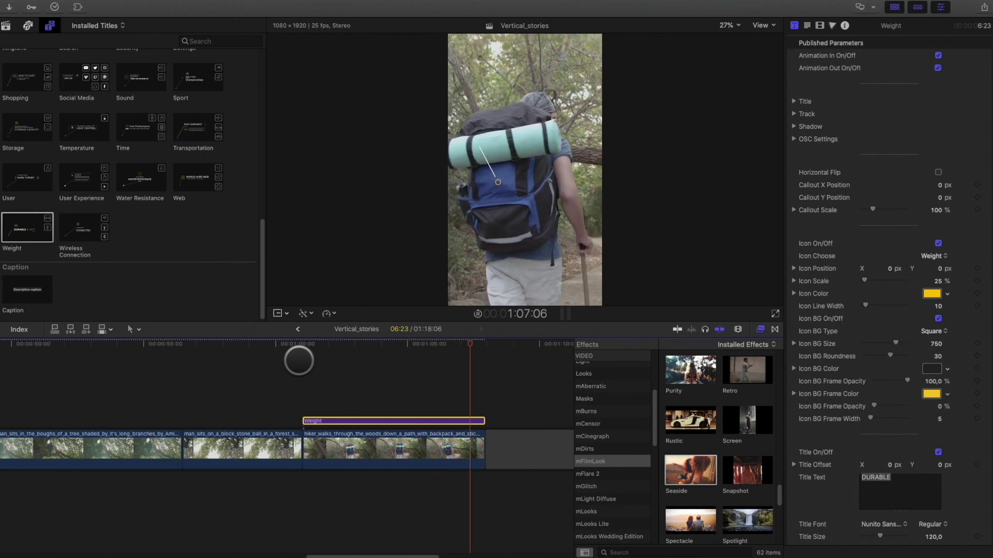
{"action": "left_click_drag", "start_coordinate": [421, 343], "coordinate": [374, 345]}
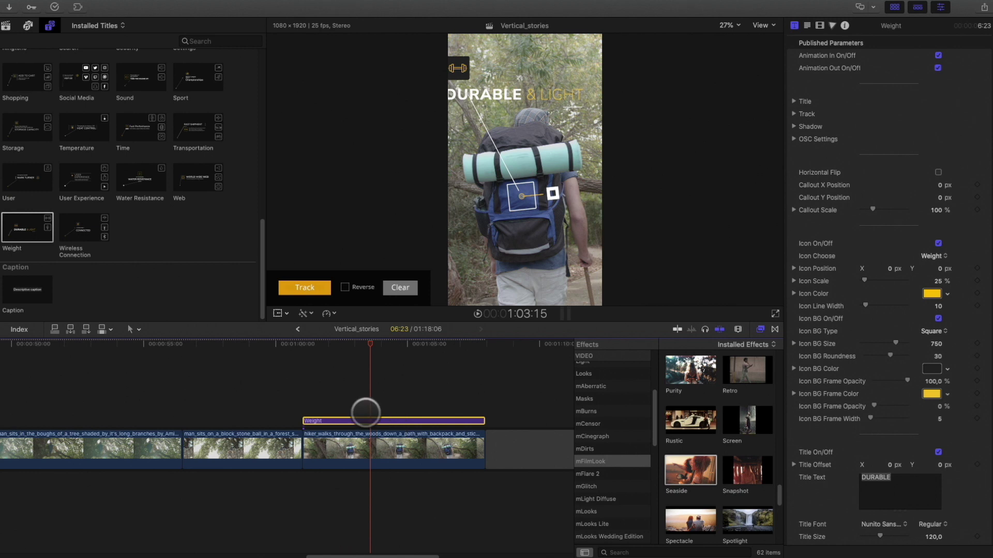
{"action": "scroll", "coordinate": [31, 181], "scroll_direction": "down", "scroll_amount": 15}
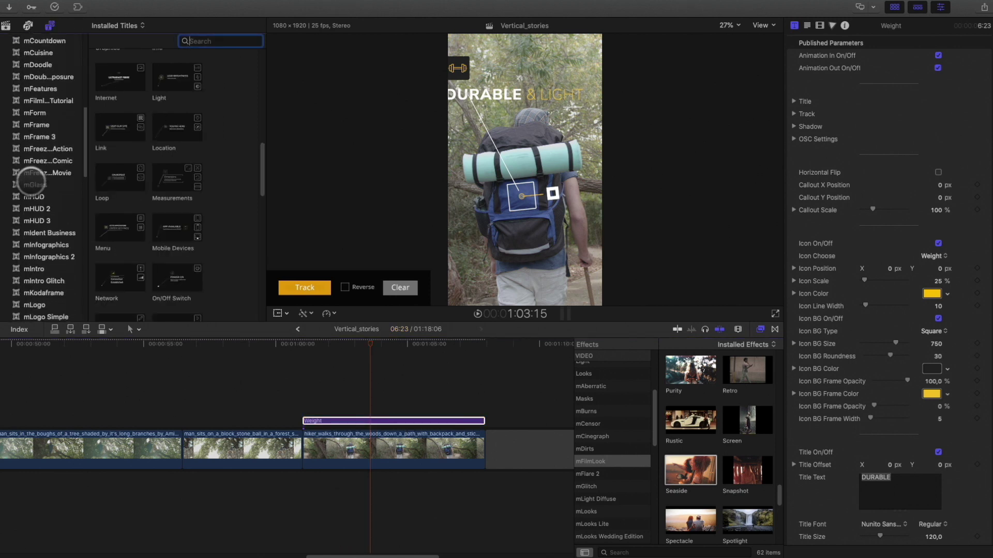
{"action": "scroll", "coordinate": [31, 181], "scroll_direction": "up", "scroll_amount": 10}
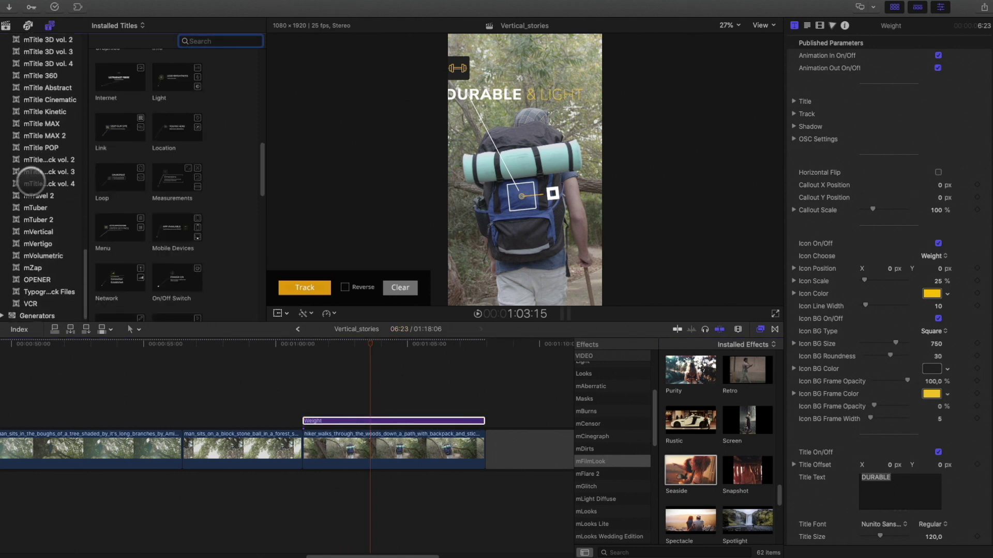
{"action": "scroll", "coordinate": [31, 181], "scroll_direction": "down", "scroll_amount": 6}
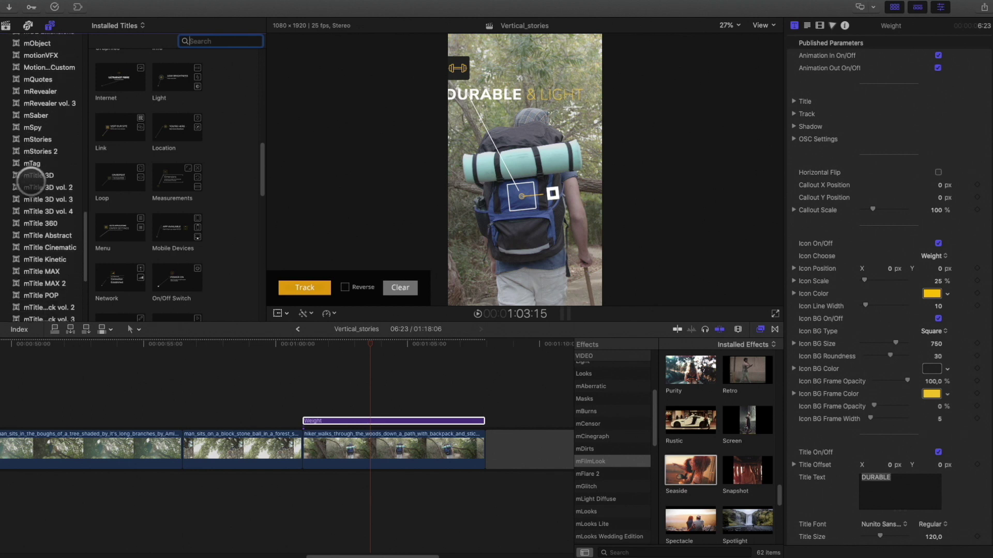
- Place the mStories 2 Call to Action 01 title above the Weight title
{"action": "scroll", "coordinate": [31, 181], "scroll_direction": "up", "scroll_amount": 4}
{"action": "left_click", "coordinate": [37, 198]}
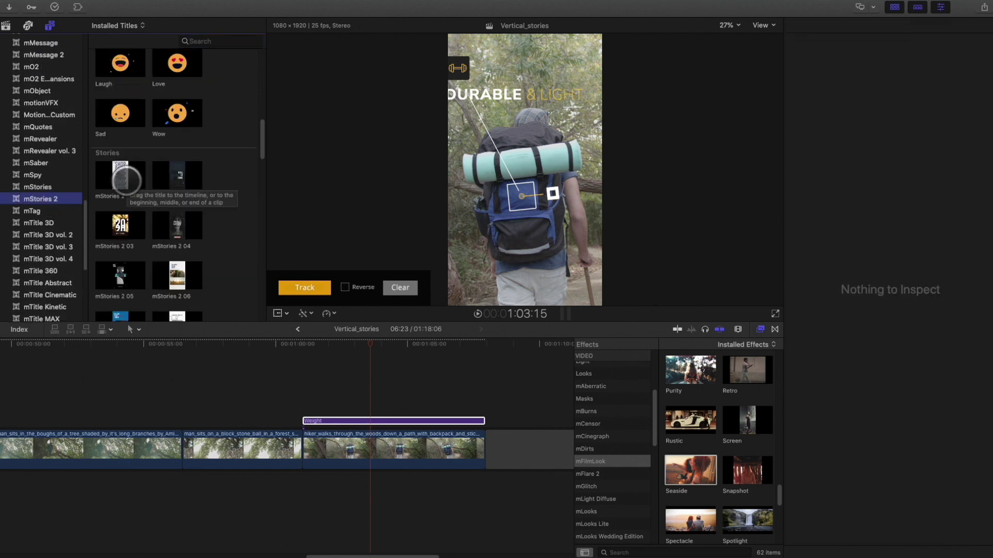
{"action": "scroll", "coordinate": [127, 171], "scroll_direction": "up", "scroll_amount": 10}
{"action": "left_click", "coordinate": [120, 85]}
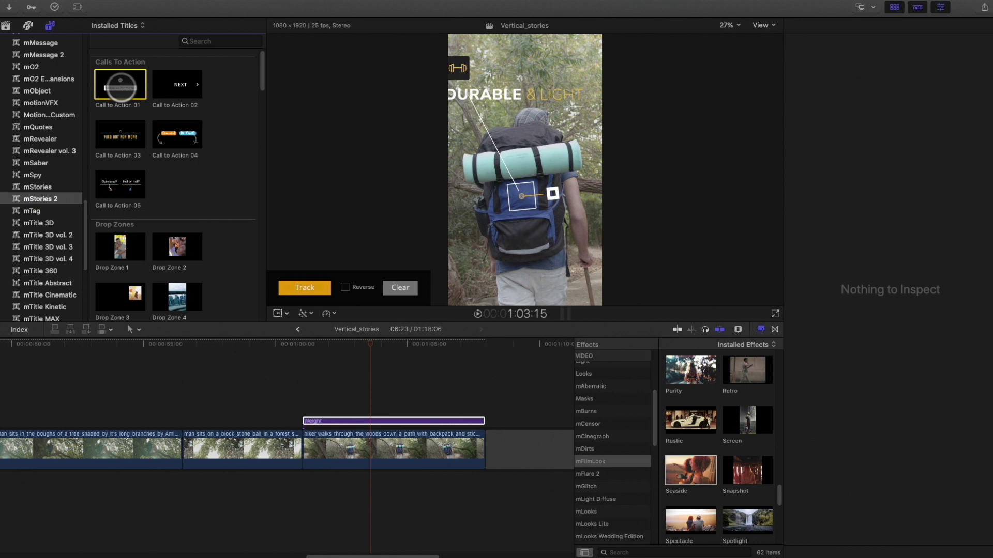
{"action": "left_click_drag", "start_coordinate": [120, 84], "coordinate": [328, 407]}
{"action": "left_click_drag", "start_coordinate": [370, 345], "coordinate": [403, 351]}
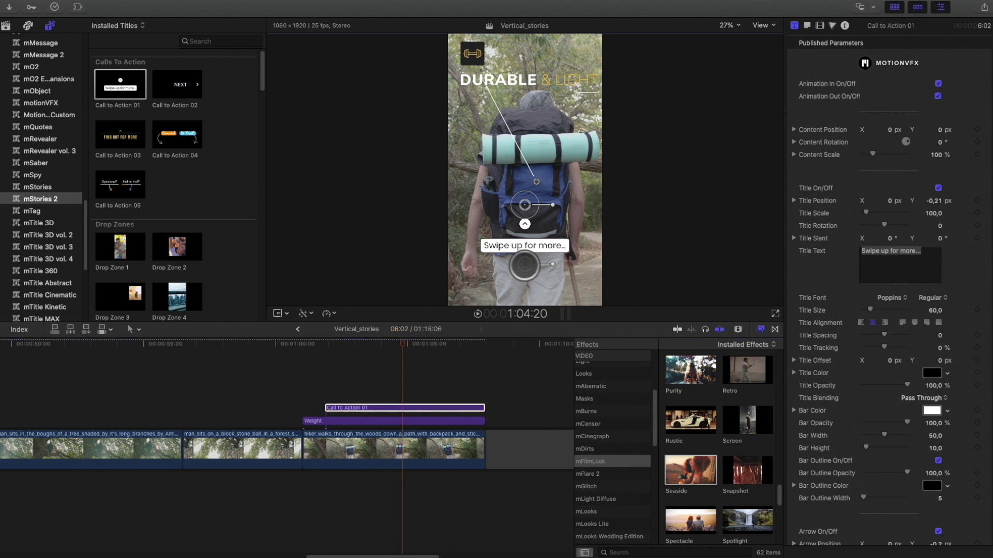
- Lower the swipe-up prompt slightly in frame and reselect the Call to Action 01 title
{"action": "left_click_drag", "start_coordinate": [940, 129], "coordinate": [937, 131]}
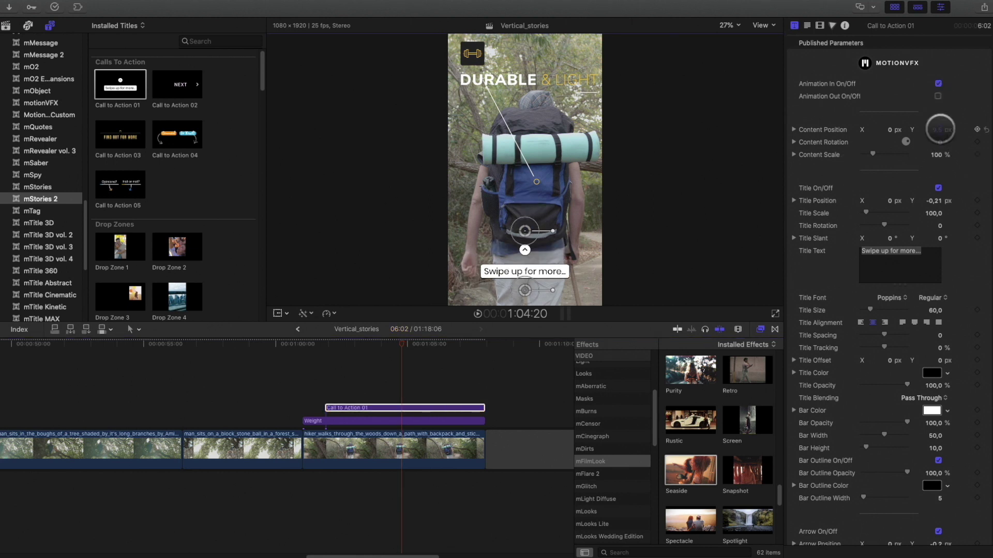
{"action": "left_click", "coordinate": [355, 455]}
{"action": "left_click_drag", "start_coordinate": [373, 345], "coordinate": [306, 363]}
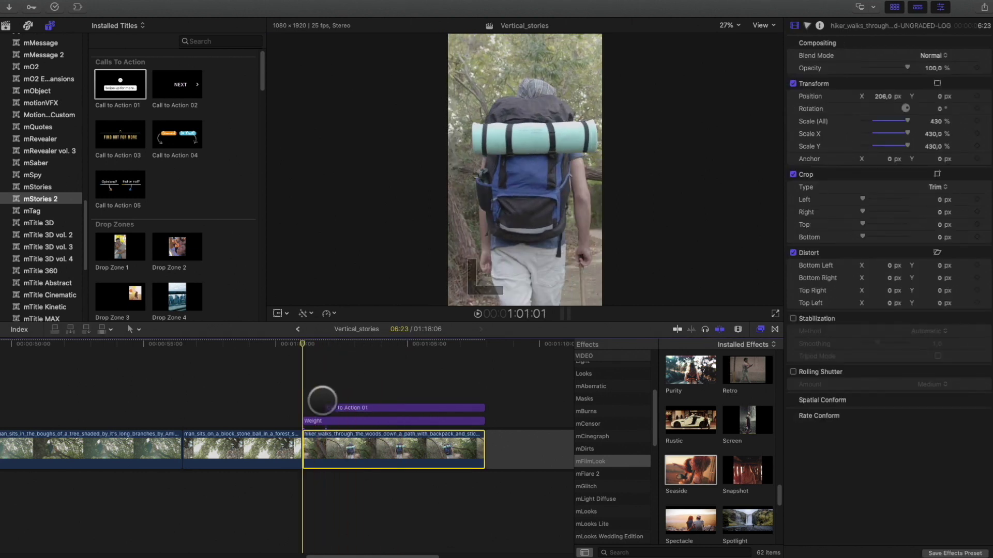
{"action": "left_click", "coordinate": [349, 408]}
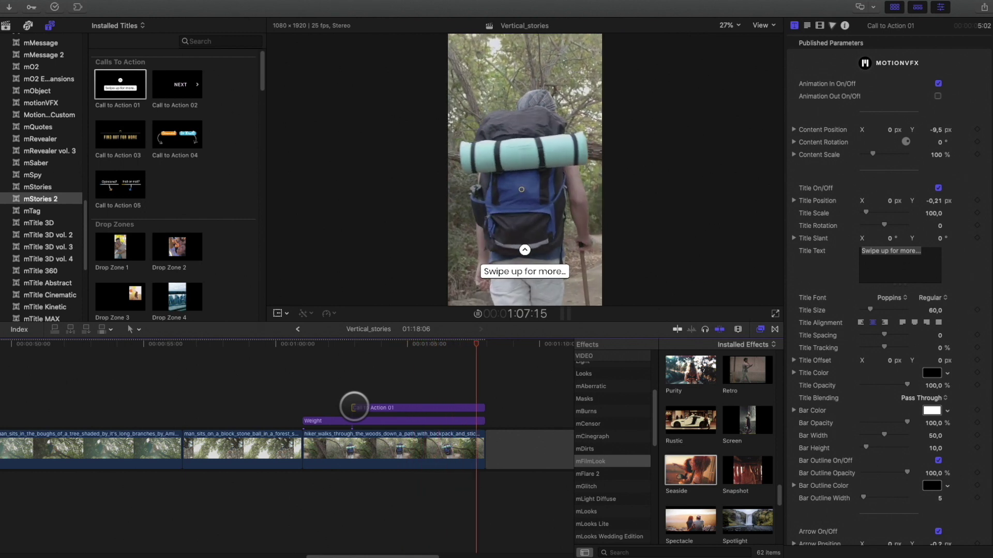
- Apply the Seaside film look to the hiker clip and show the viewer's transform handles
{"action": "left_click_drag", "start_coordinate": [585, 426], "coordinate": [412, 449]}
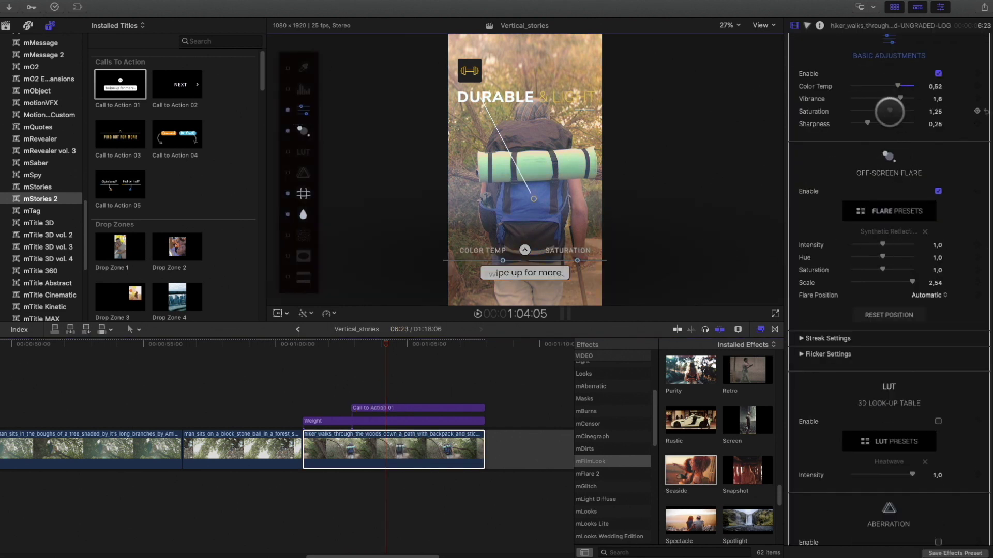
{"action": "left_click", "coordinate": [278, 313]}
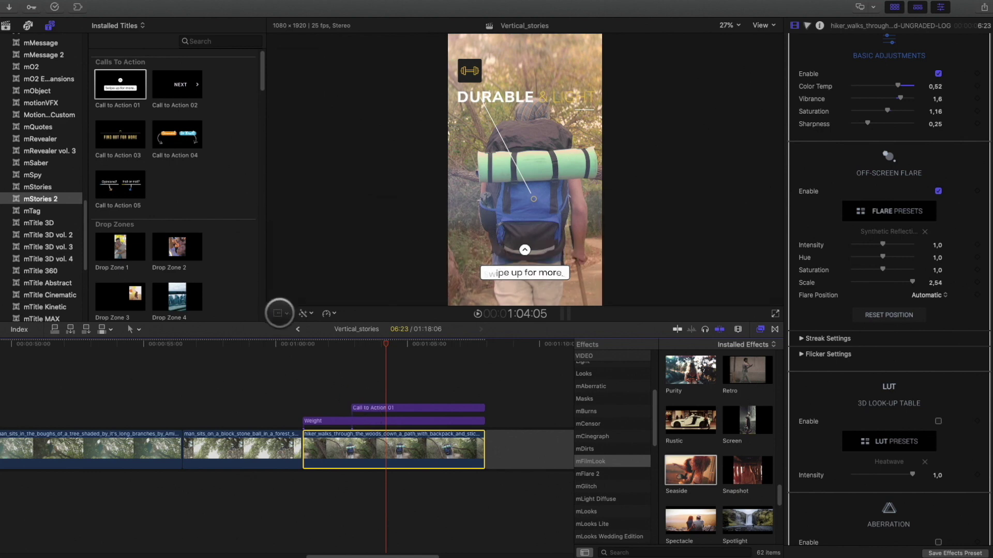